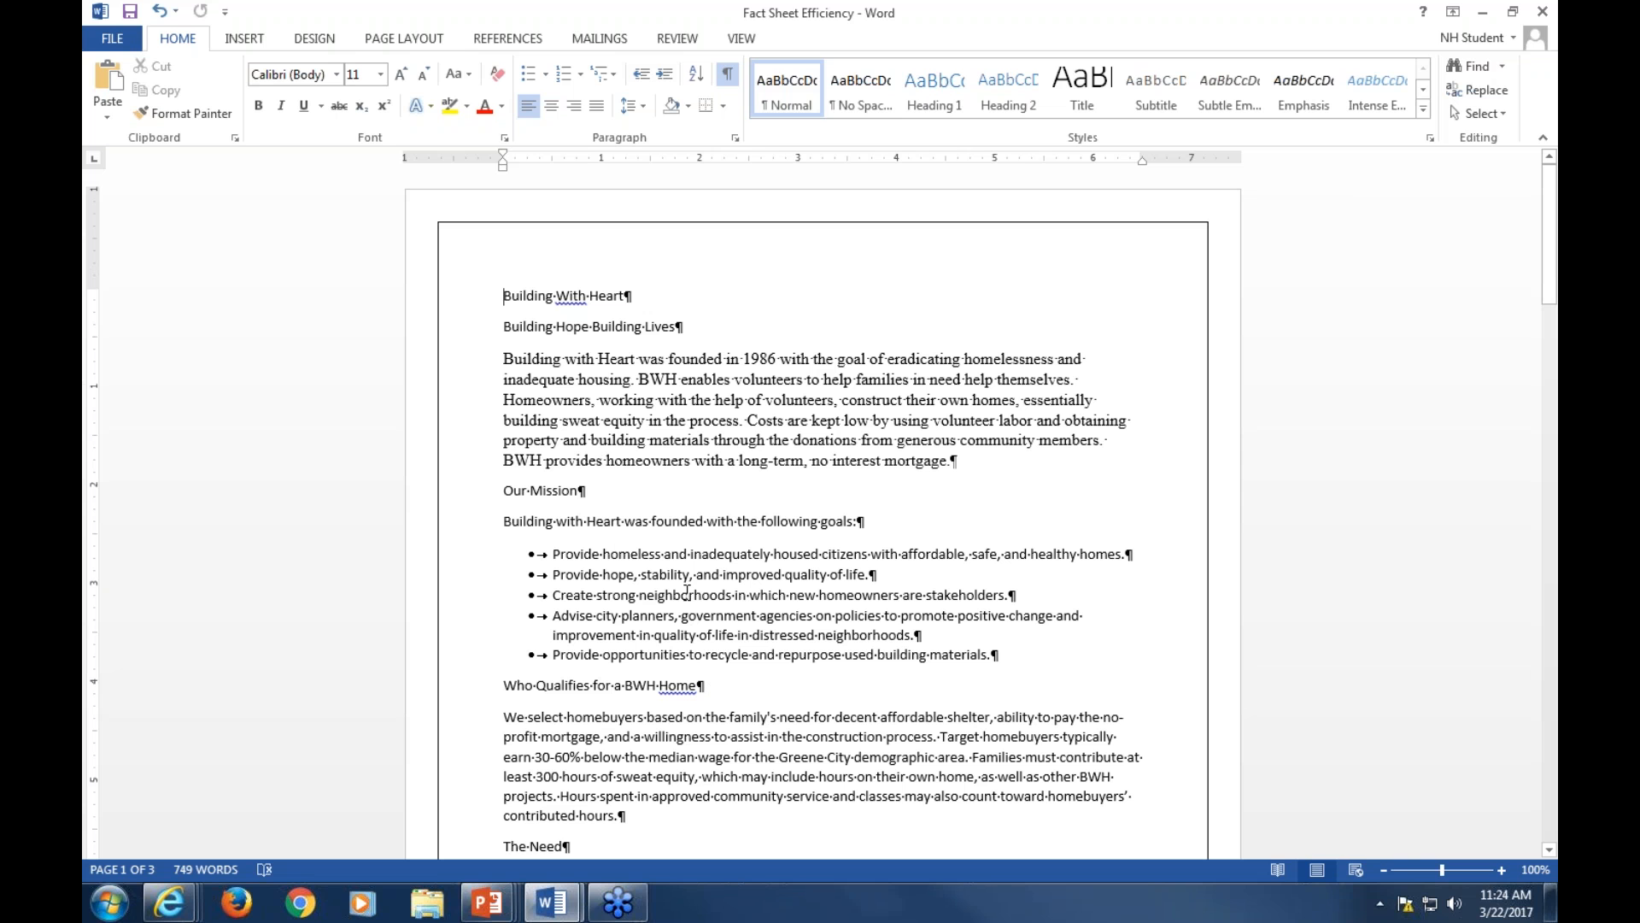
Apply the No Spacing style to the first three lines of the Downtown and 12th Ward address block
scroll(720, 586, "down", 3)
scroll(720, 586, "down", 14)
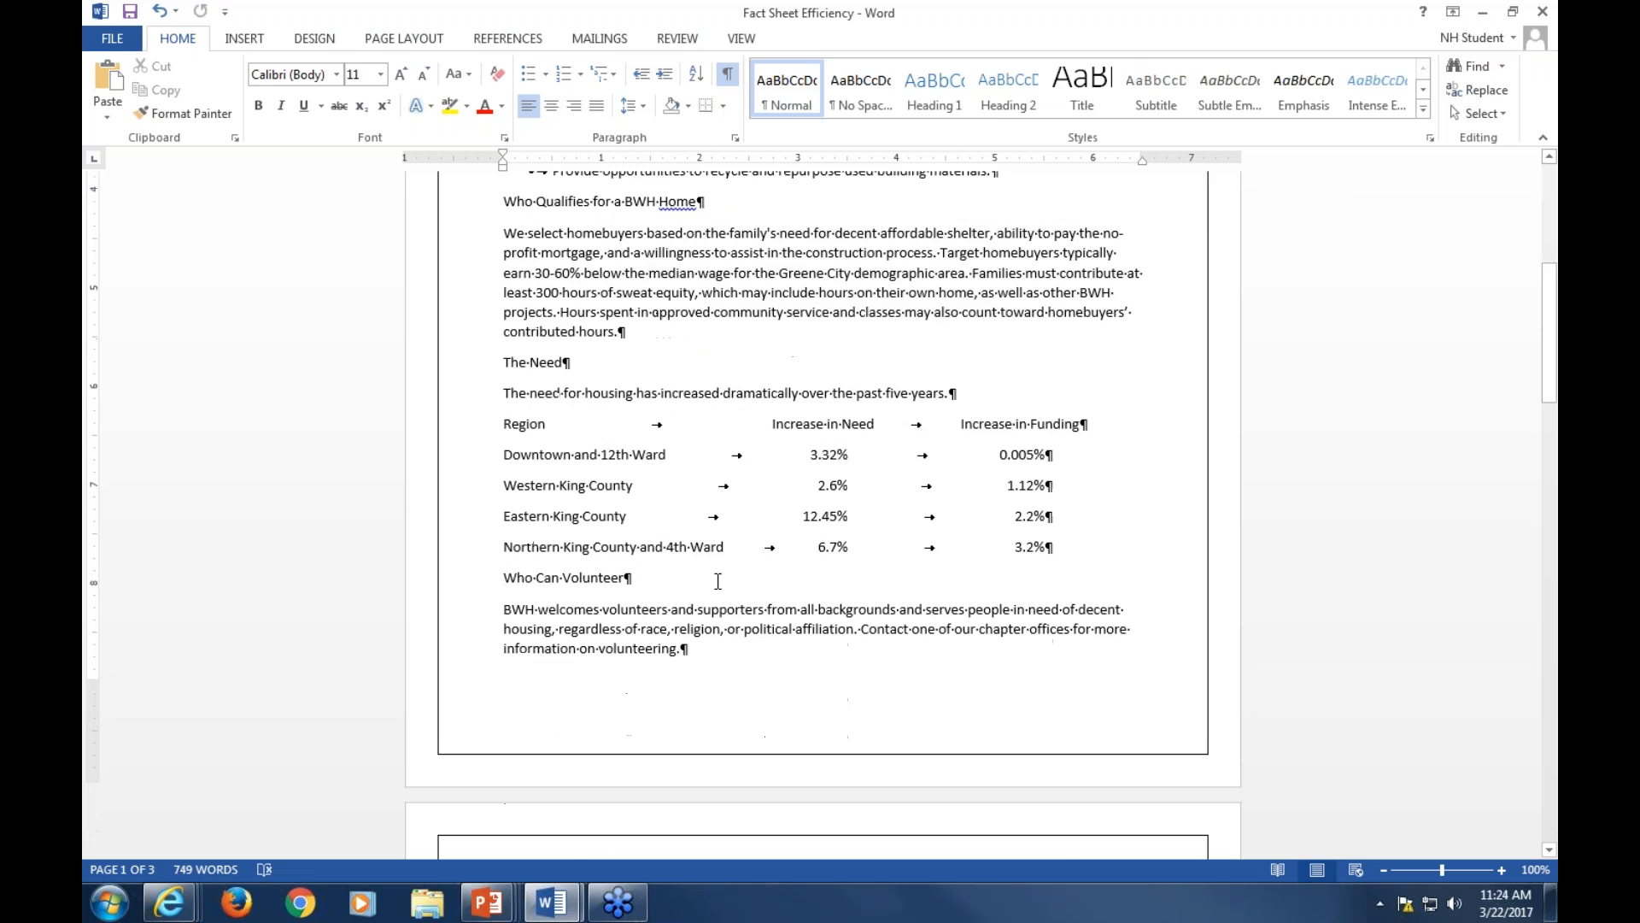
scroll(710, 579, "down", 12)
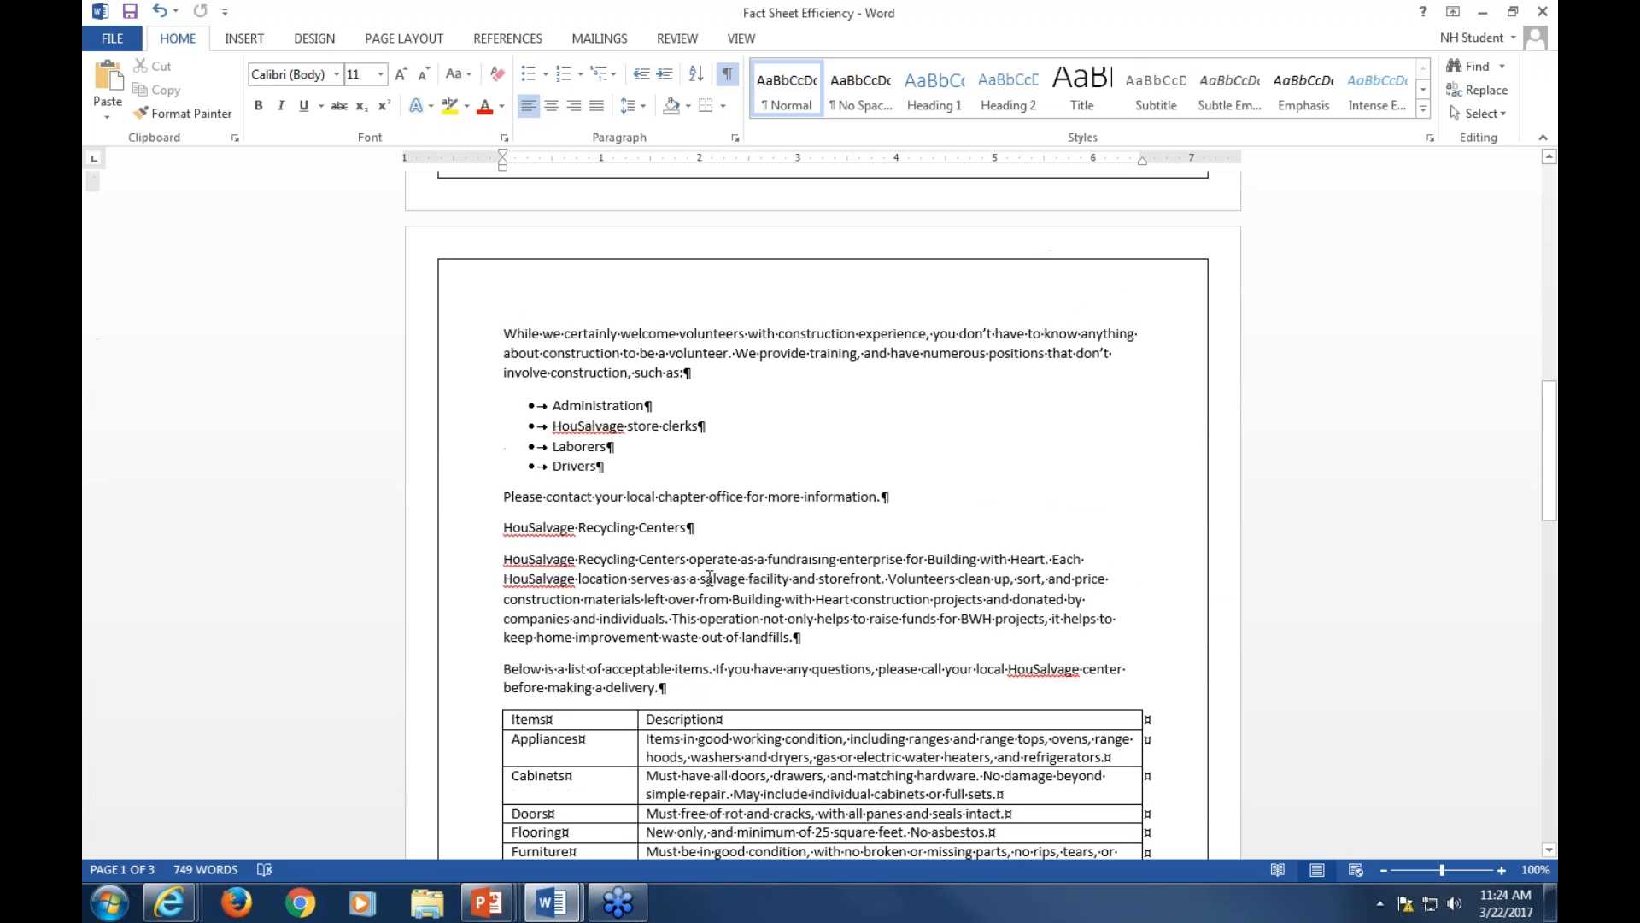
scroll(713, 573, "down", 13)
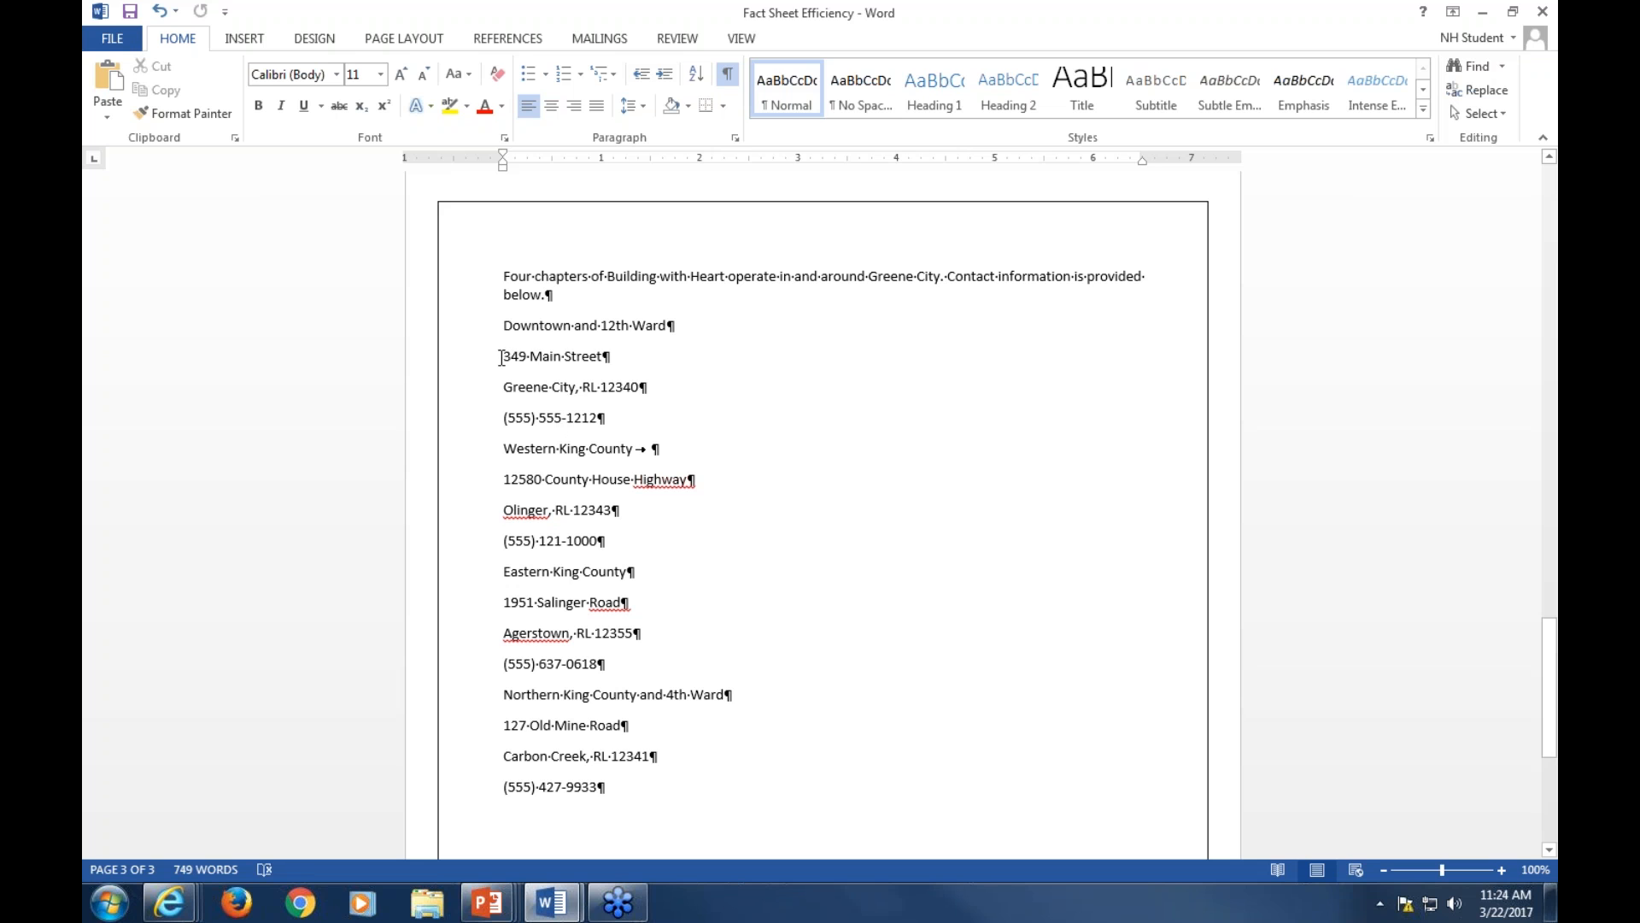
left_click_drag(502, 356, 634, 384)
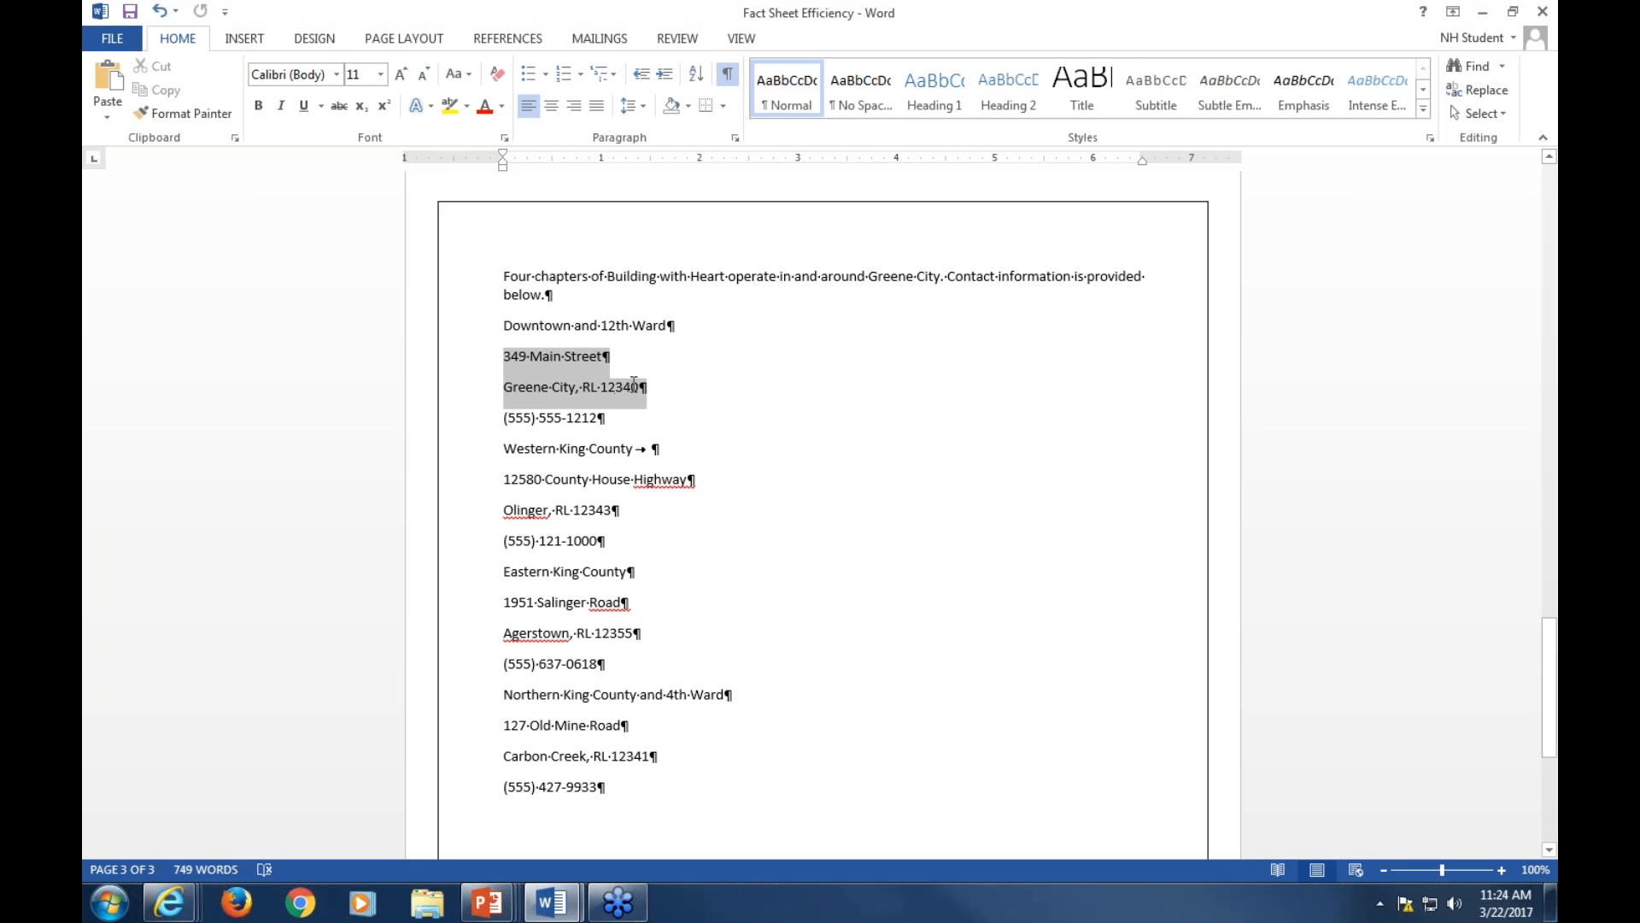
left_click_drag(503, 326, 652, 388)
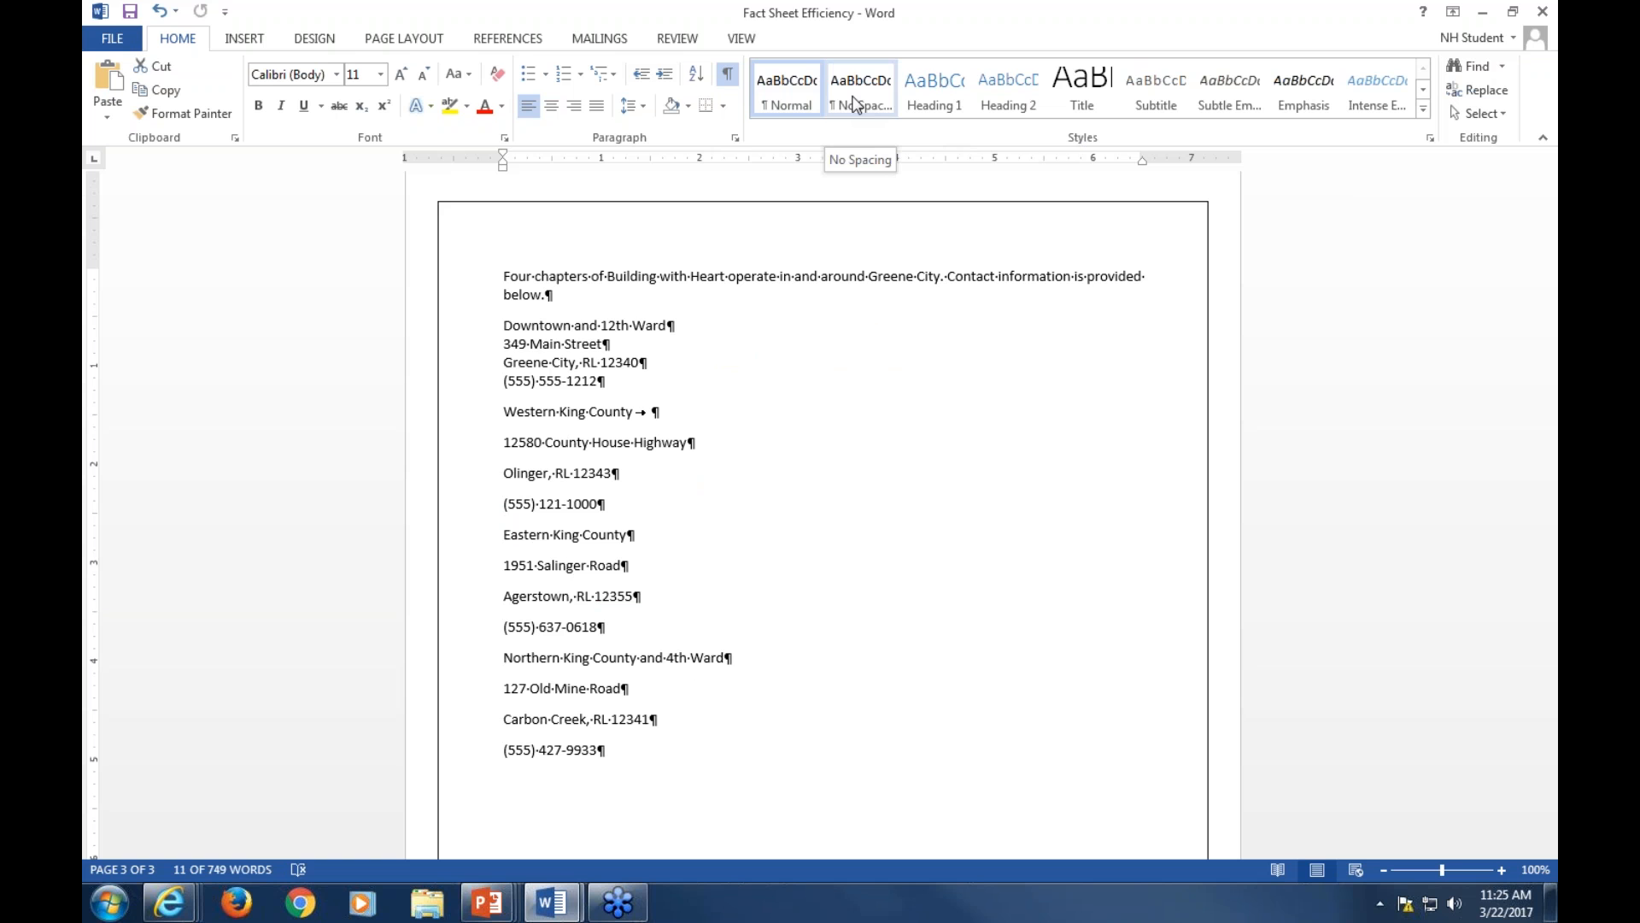
left_click(854, 103)
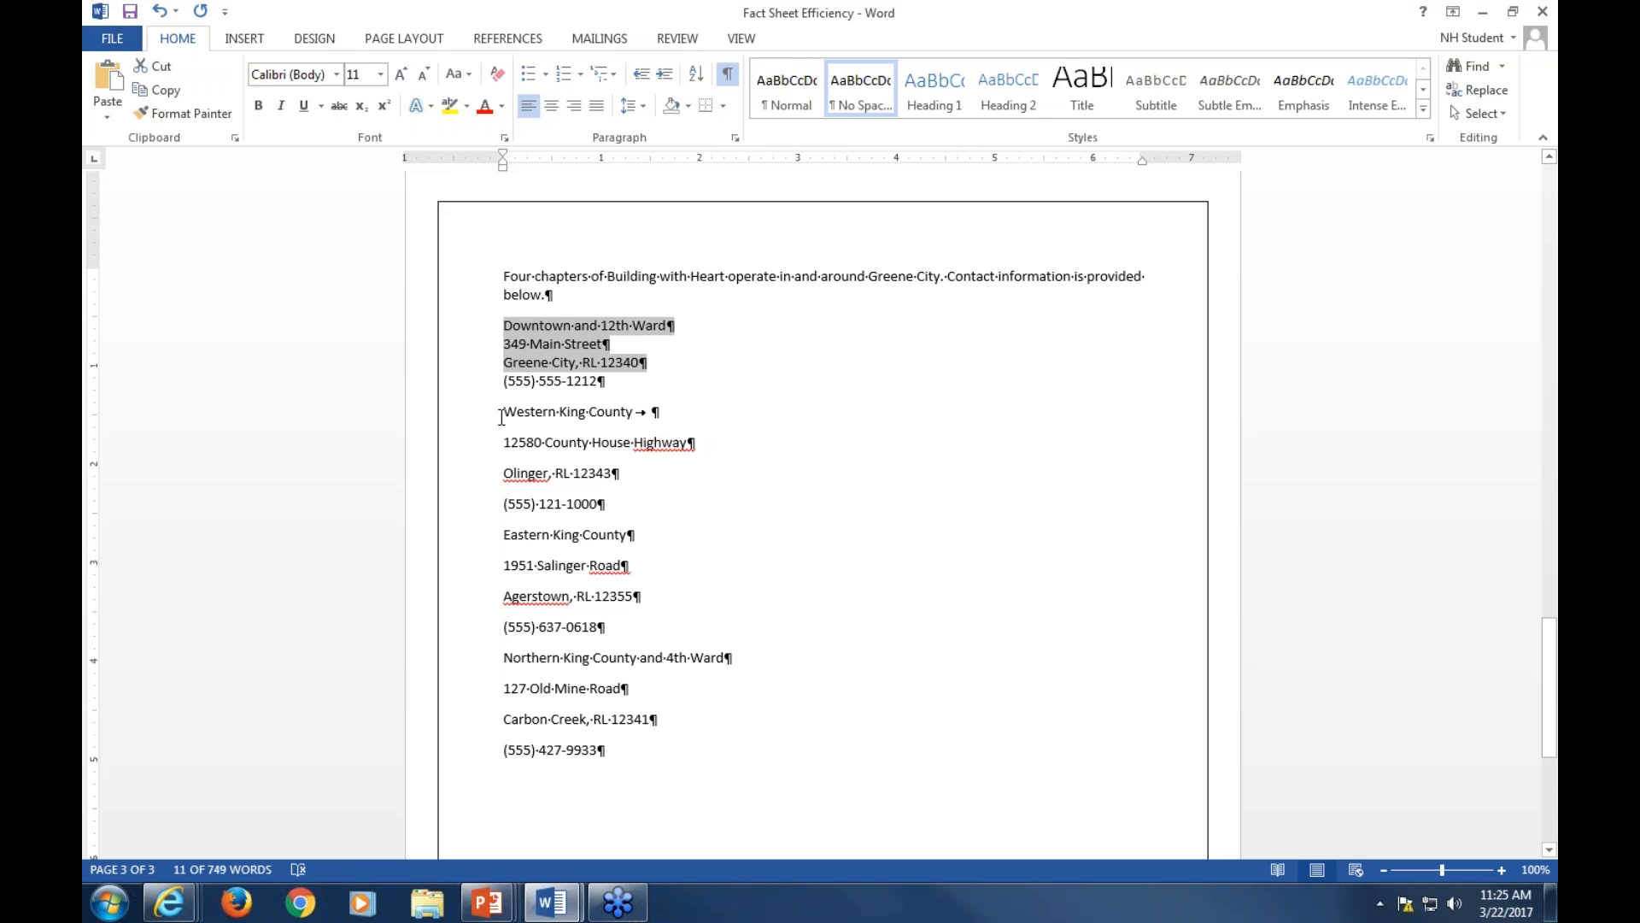
Apply the No Spacing style to the first three lines of the Western King County address block
left_click_drag(502, 414, 630, 471)
left_click(857, 106)
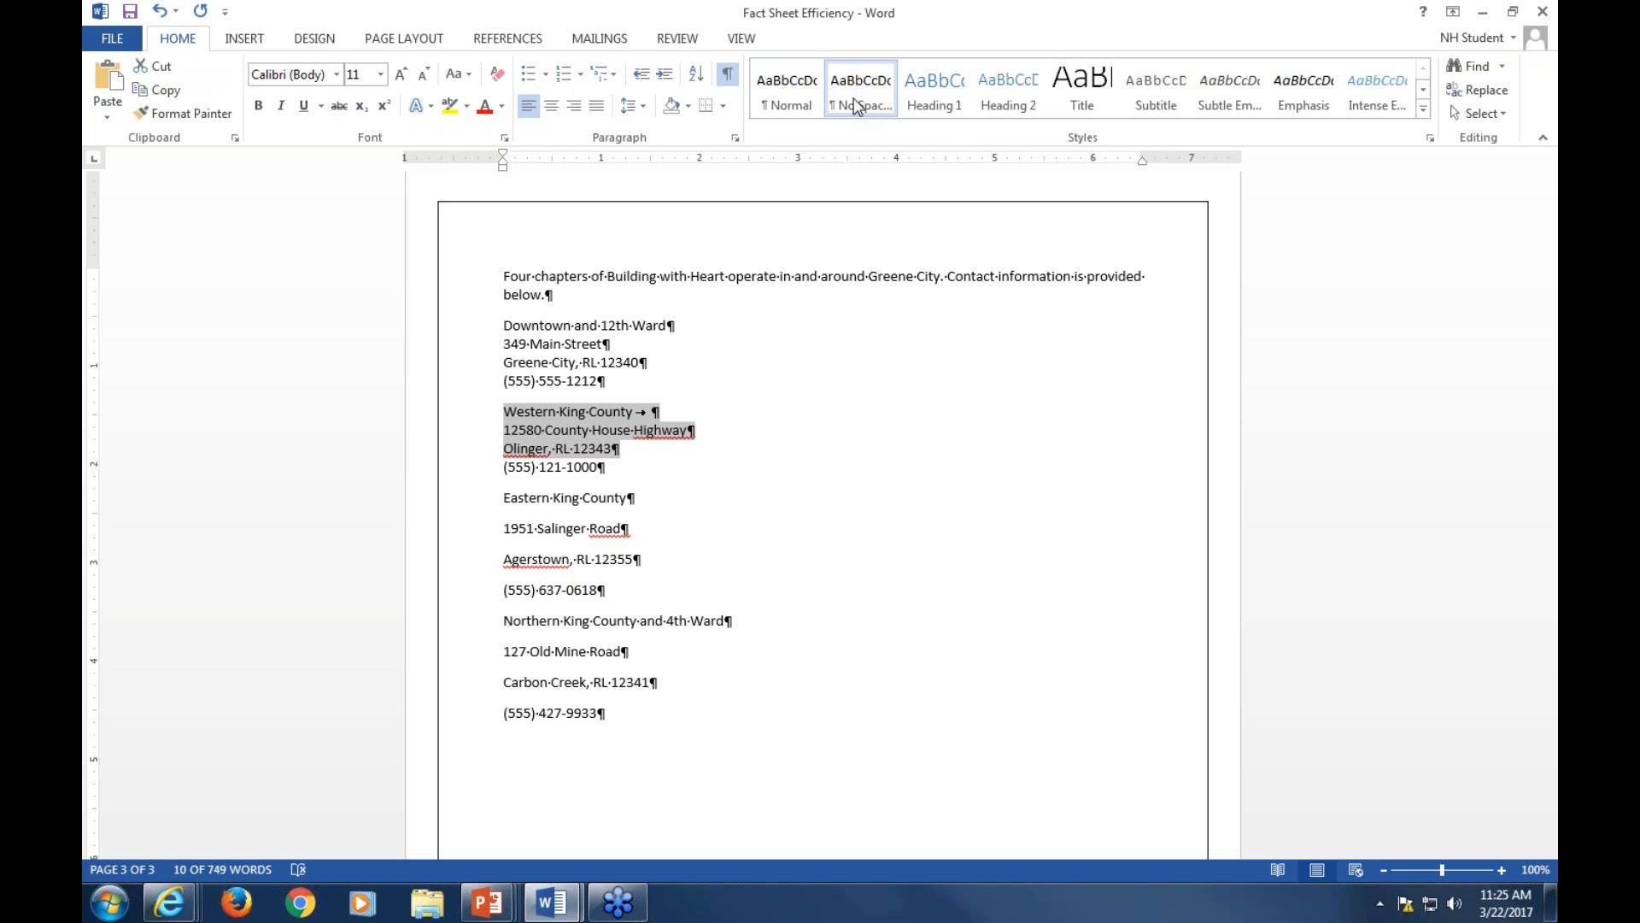
left_click(790, 105)
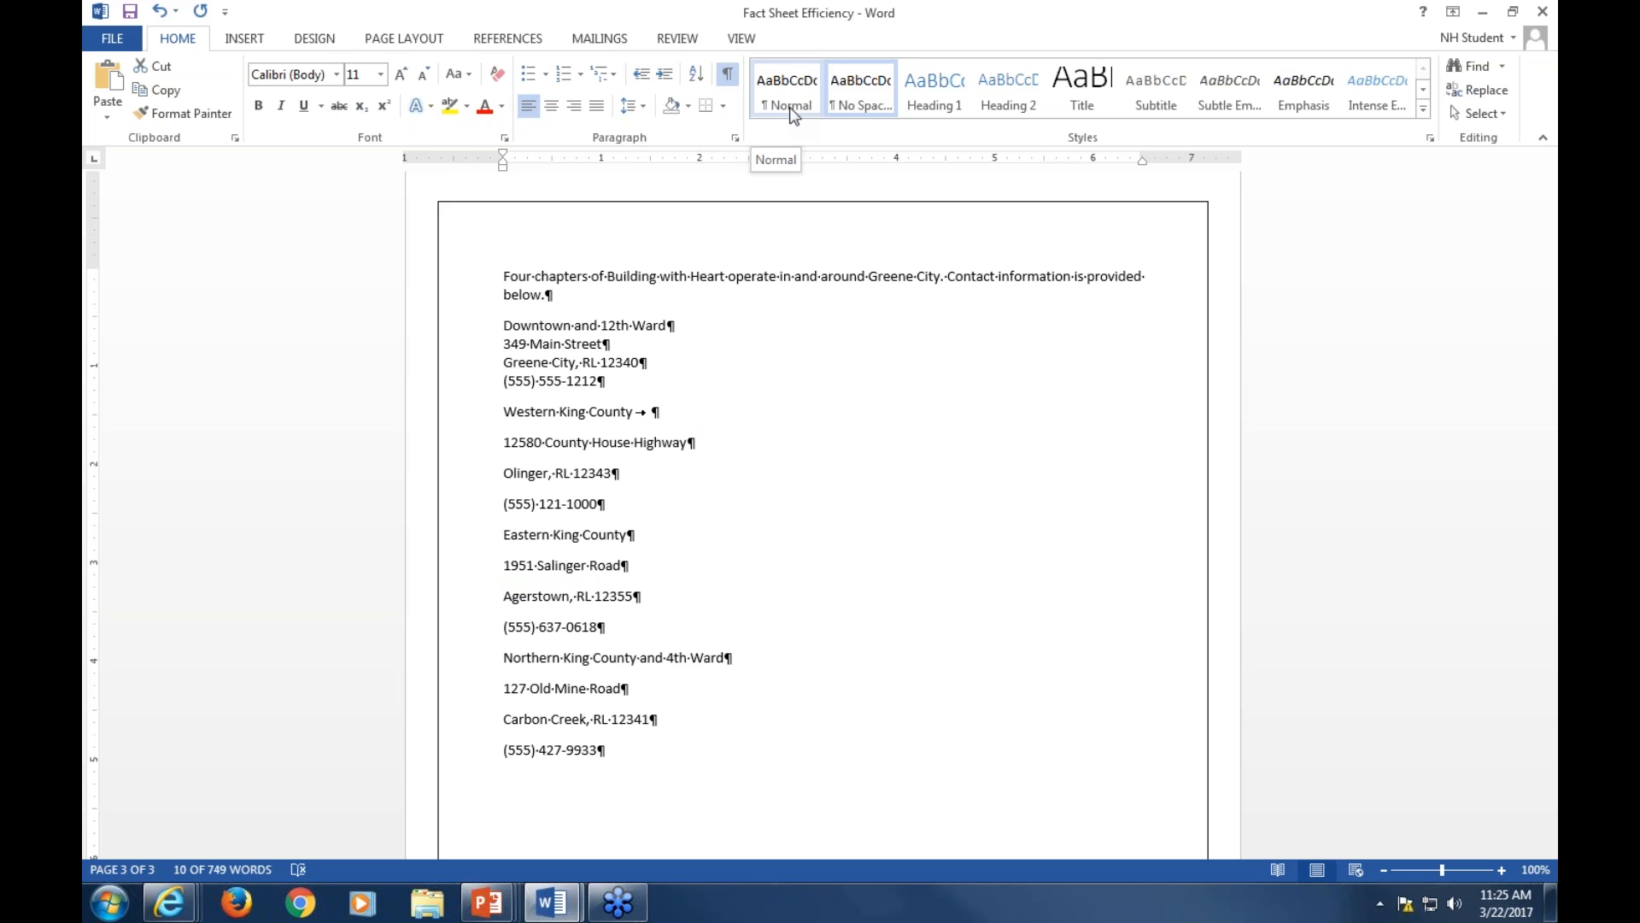
left_click(862, 96)
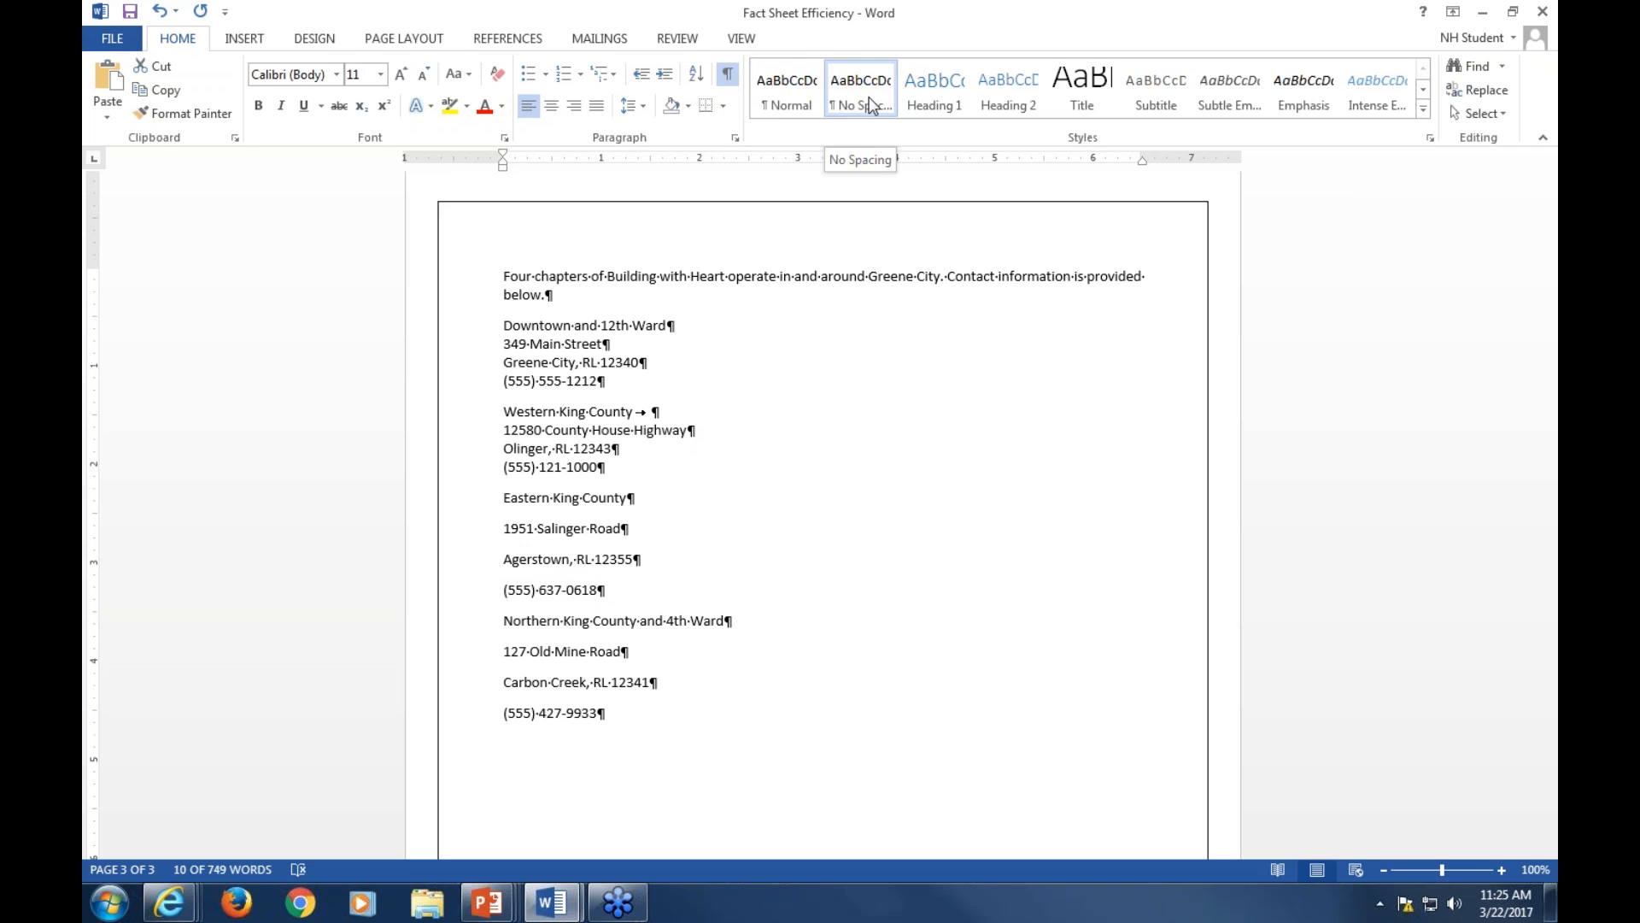
Apply the No Spacing style to the first three lines of the Eastern King County address block
left_click(502, 499)
left_click_drag(502, 498, 657, 555)
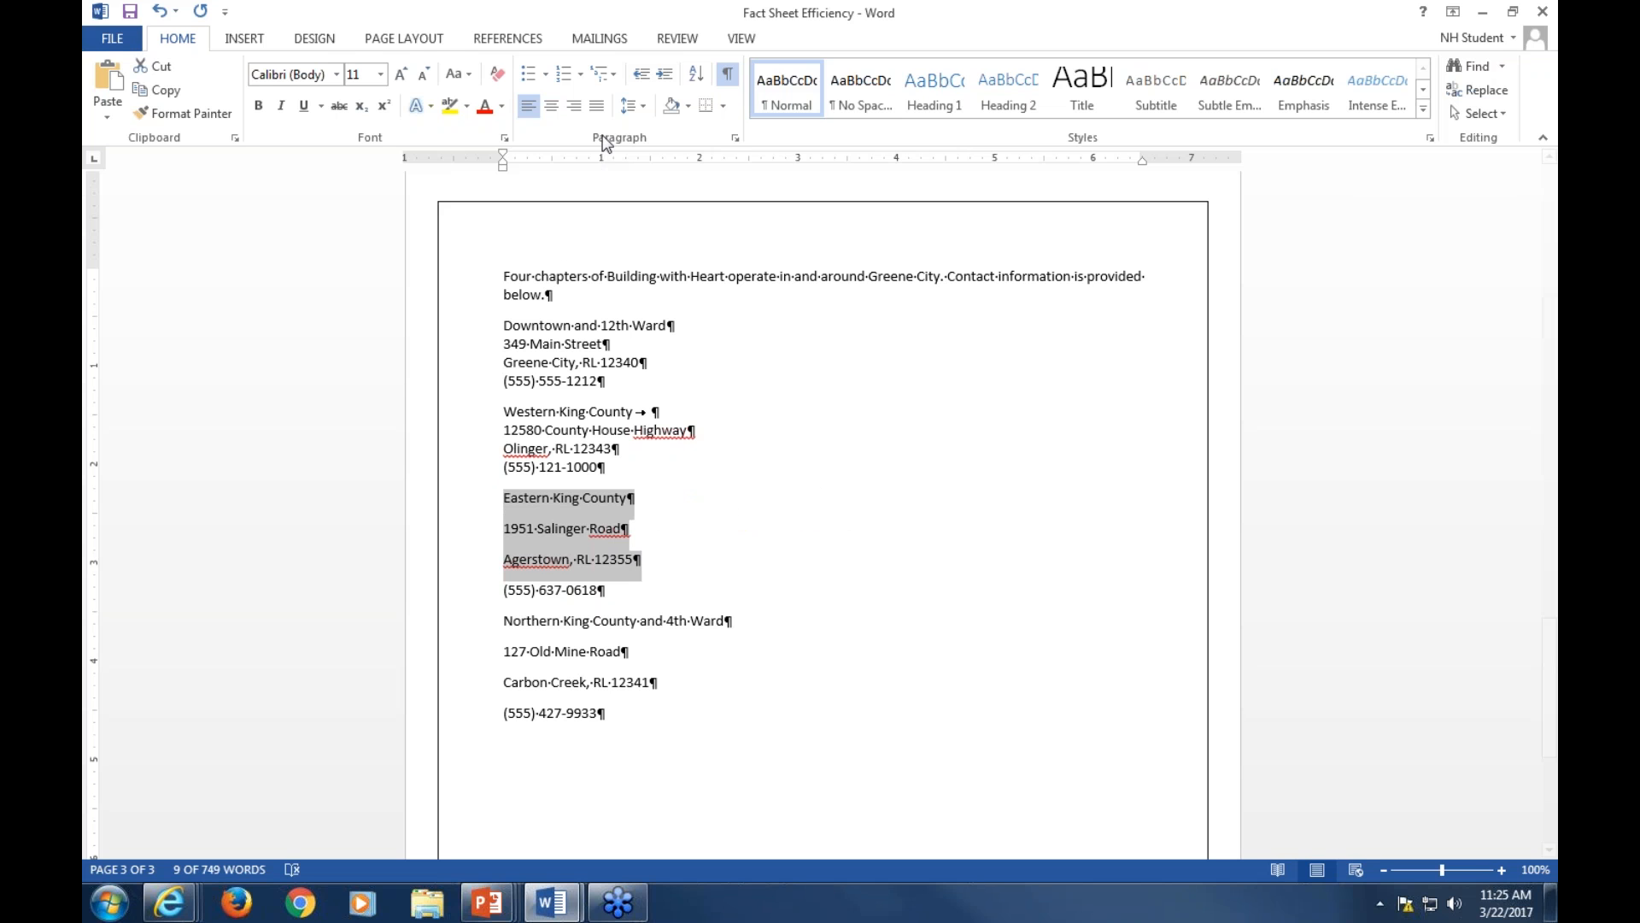
left_click(736, 139)
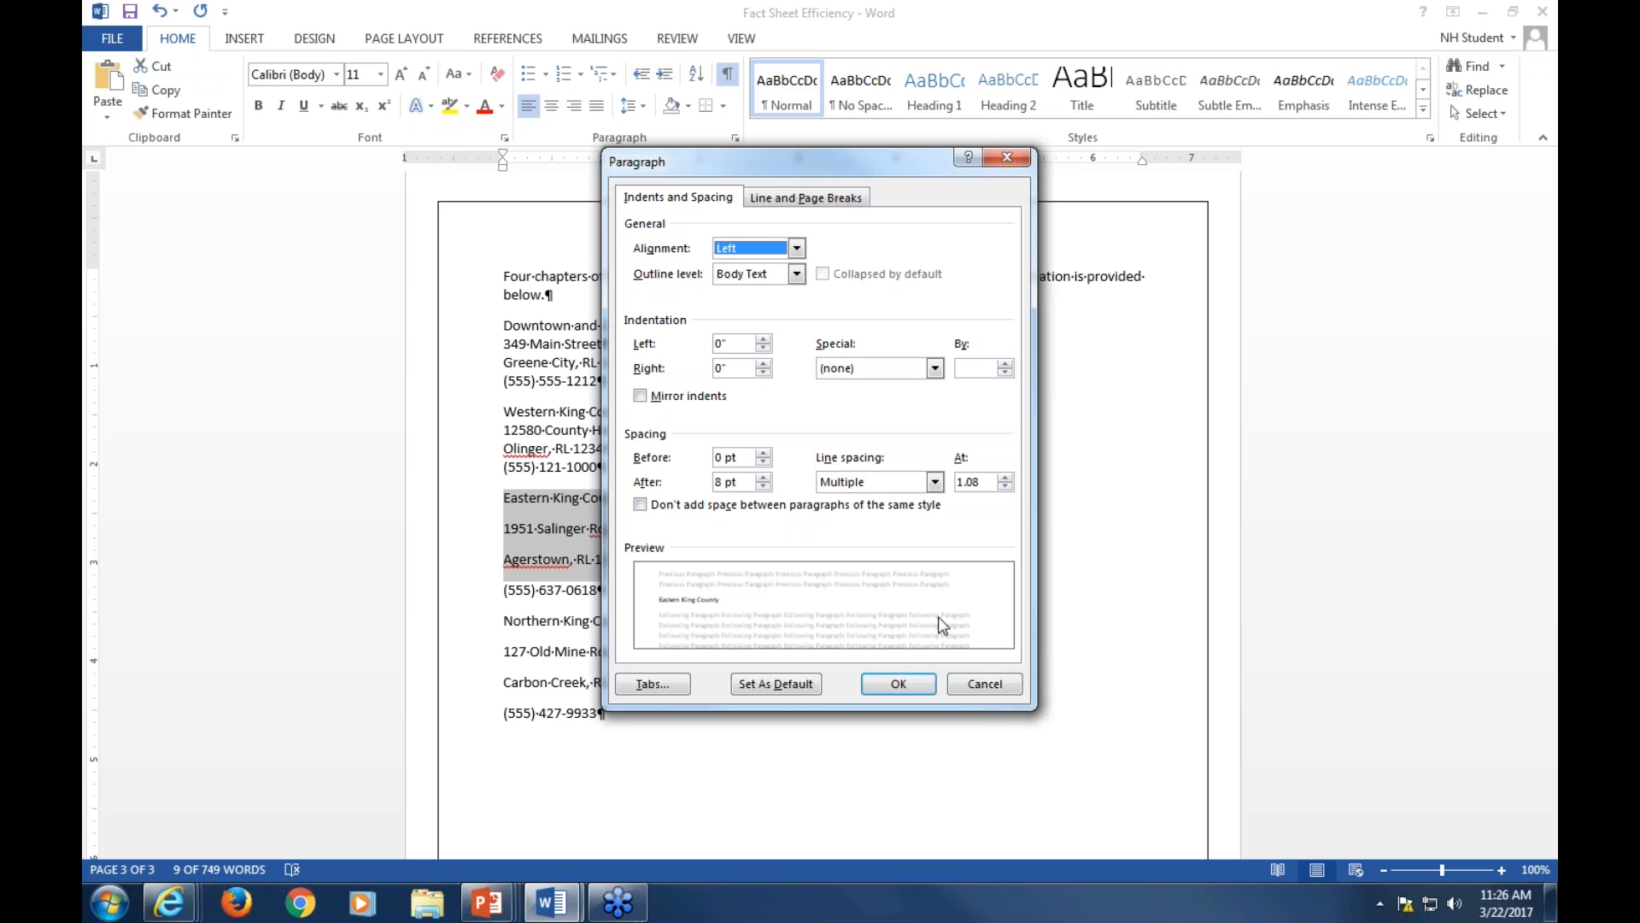
left_click(978, 683)
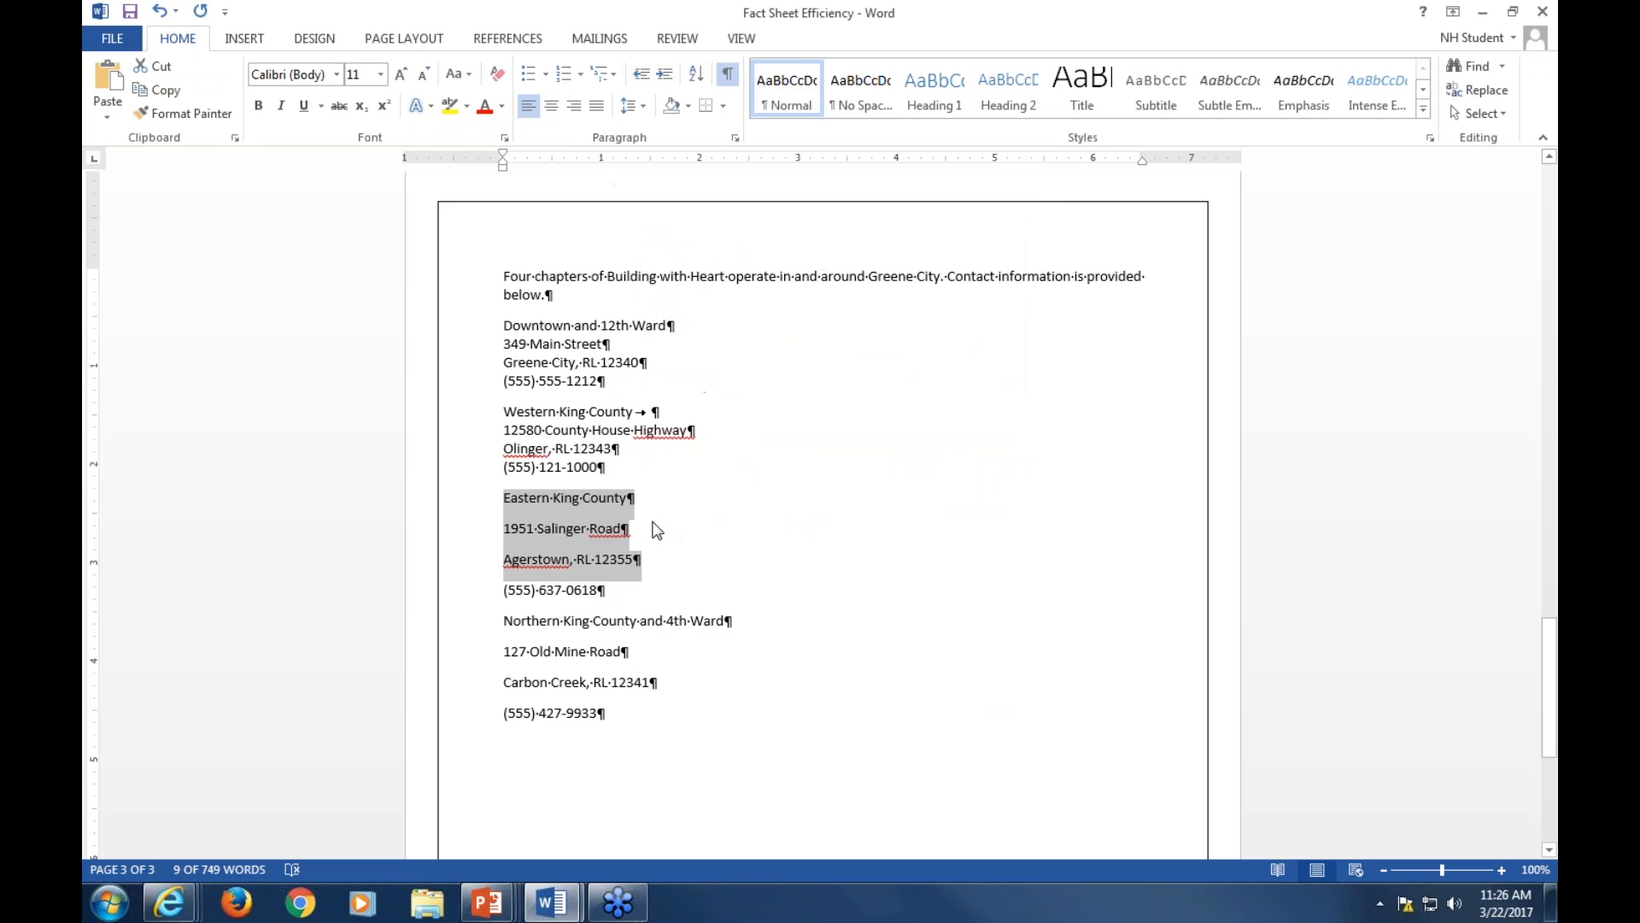
left_click(869, 101)
Apply the No Spacing style to the first three lines of the Northern King County and 4th Ward address block
left_click_drag(504, 583, 652, 639)
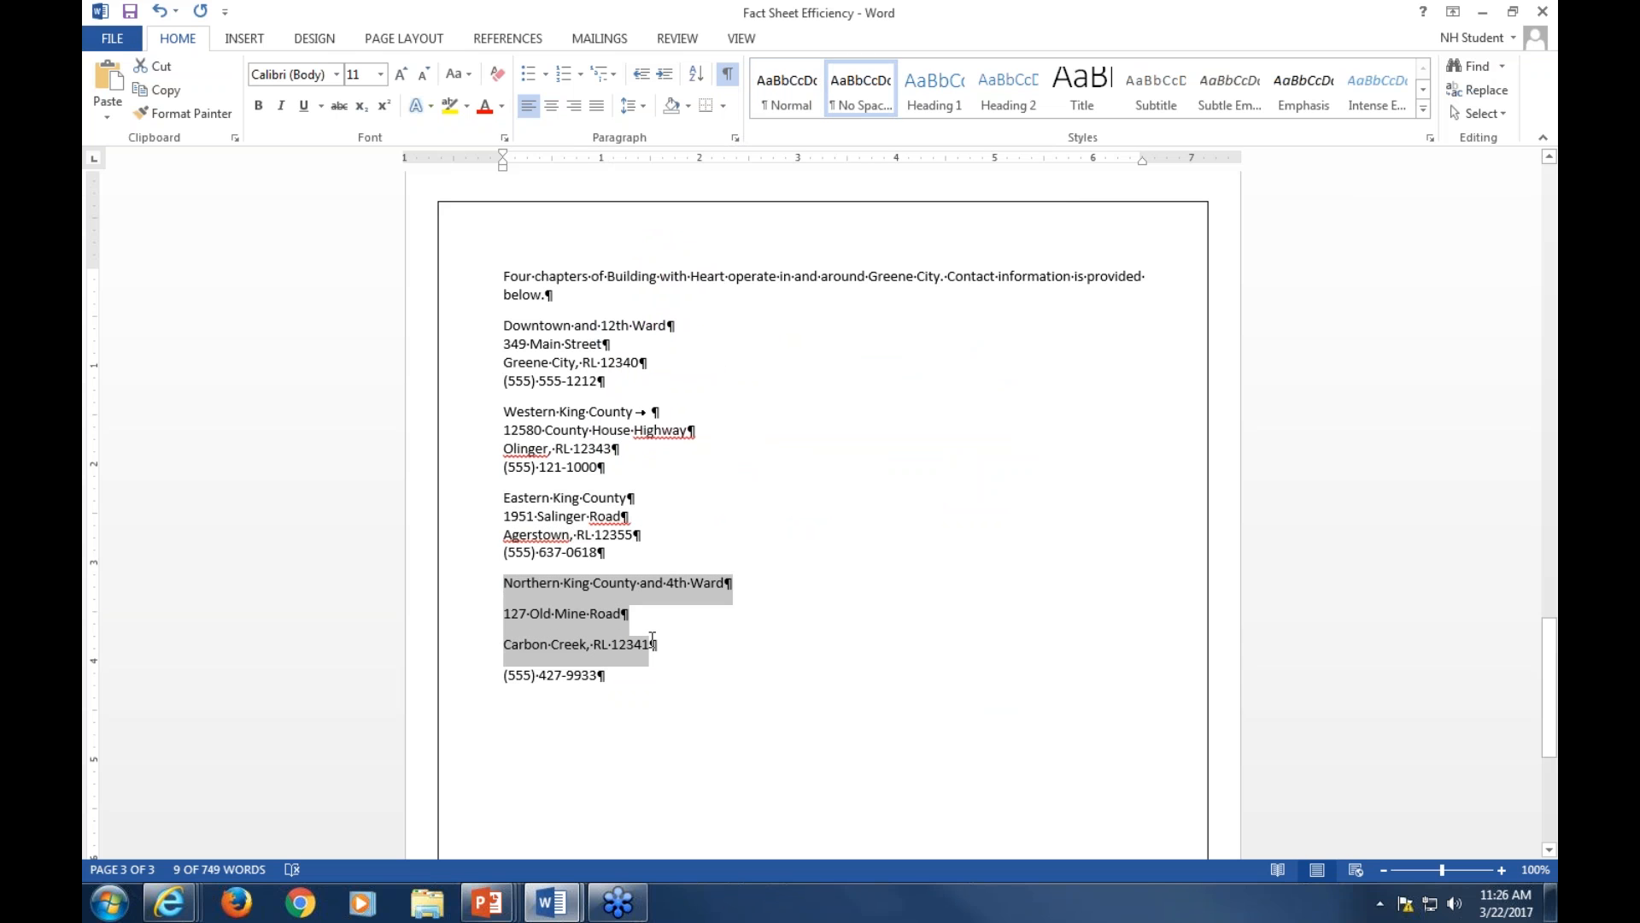
left_click(876, 110)
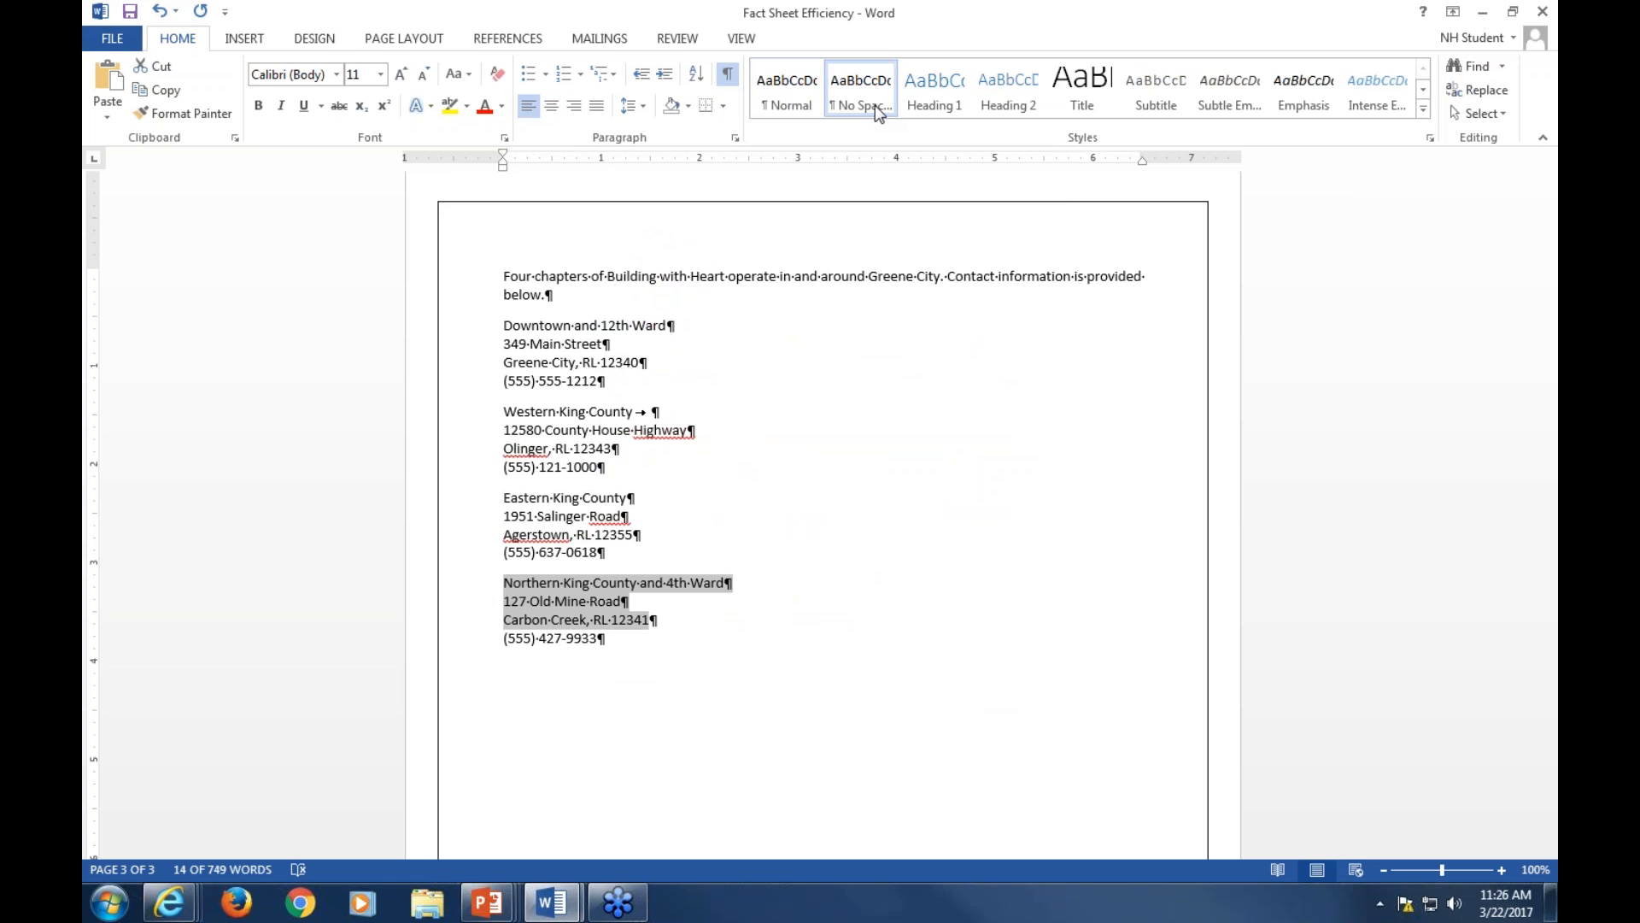
left_click(546, 466)
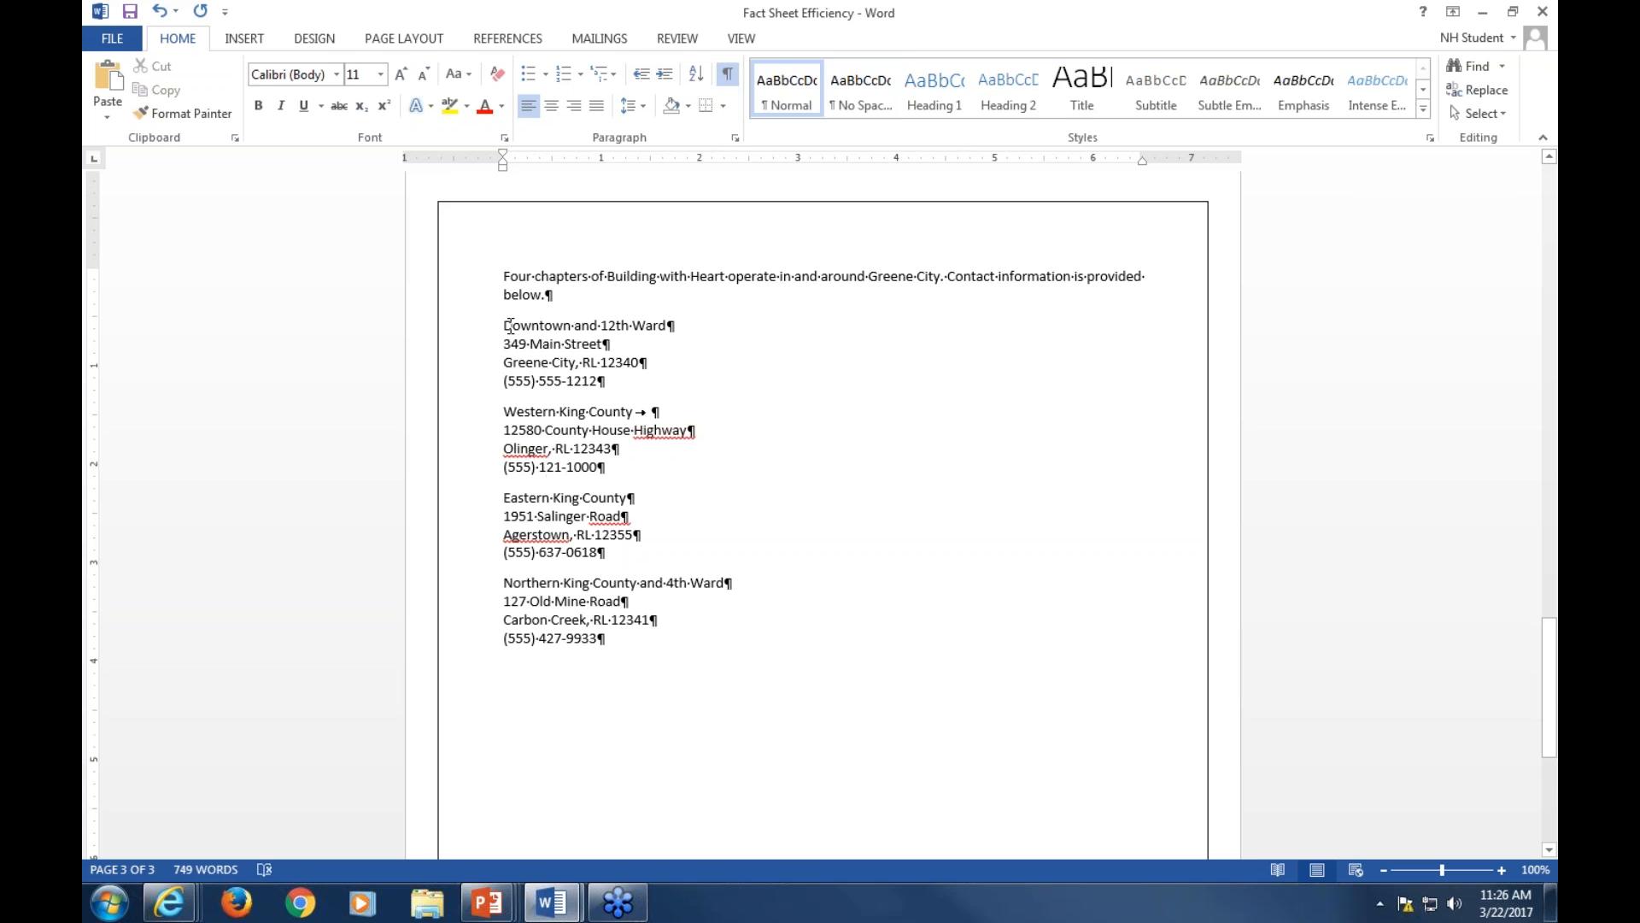
left_click_drag(504, 326, 657, 346)
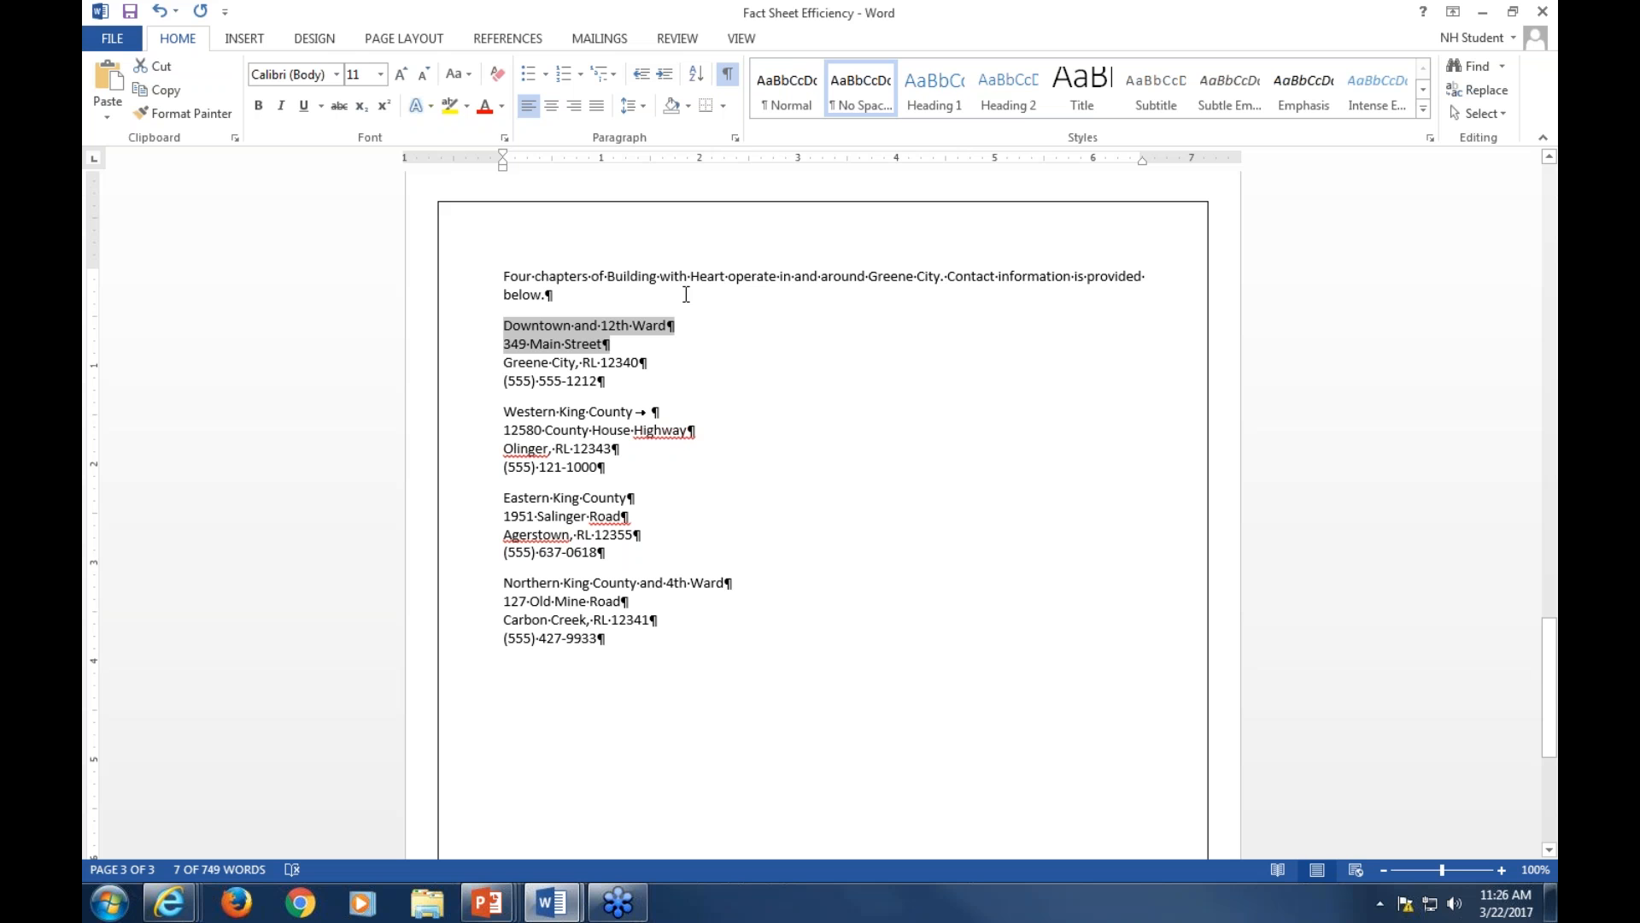
key("Right")
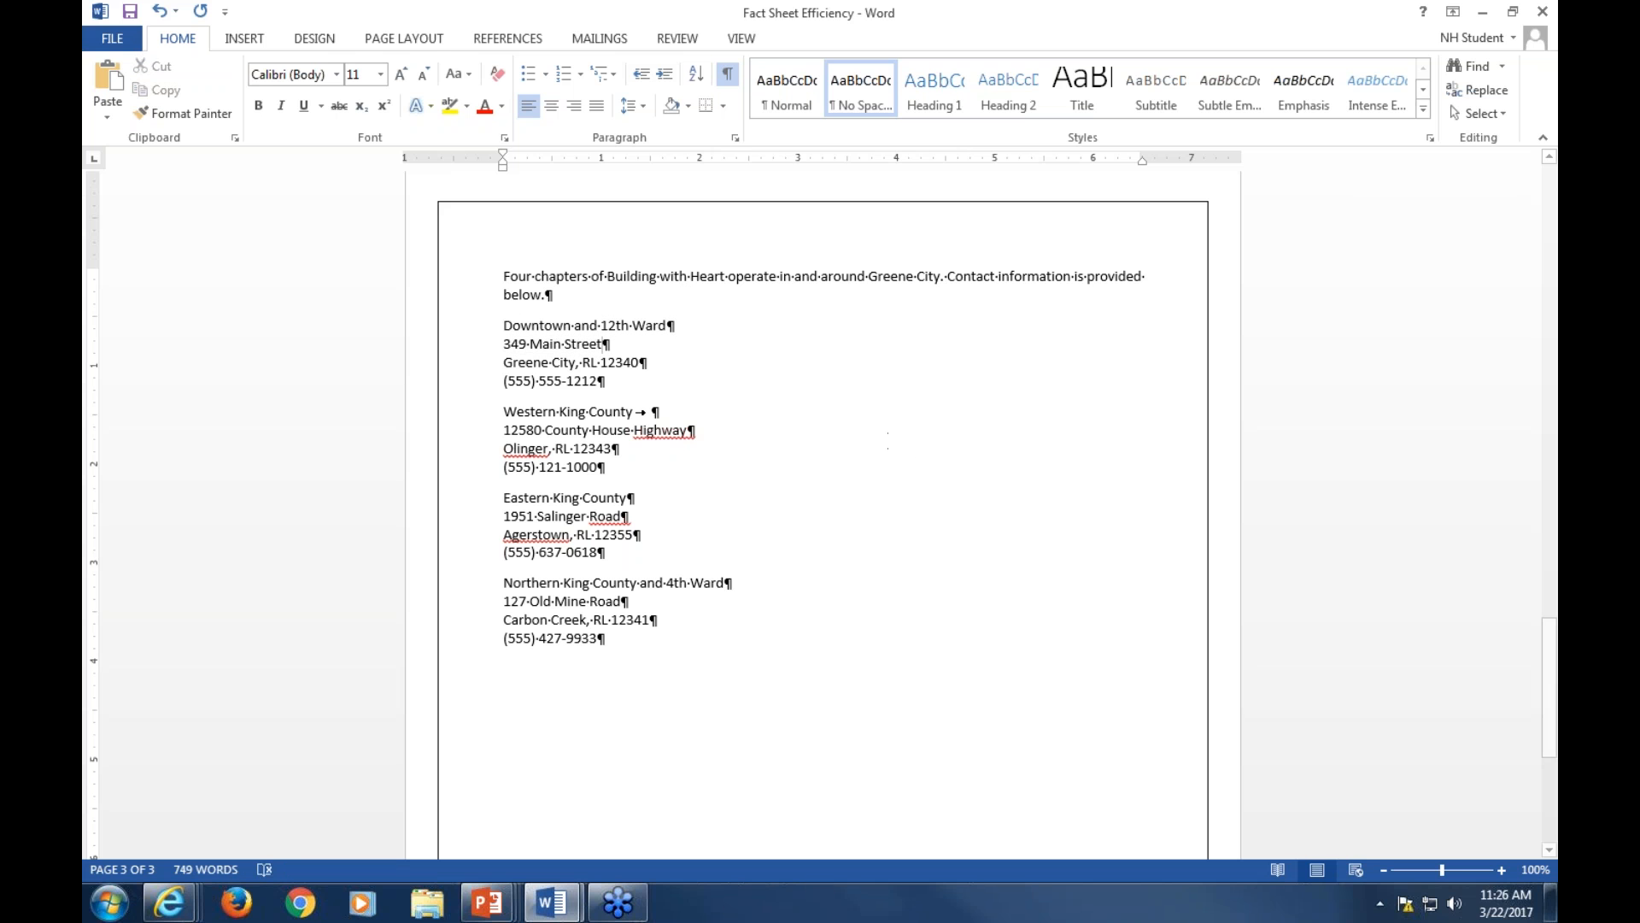
Apply the Heading 1 style to the Our Mission title
left_click(1552, 440)
left_click_drag(1552, 441, 1553, 184)
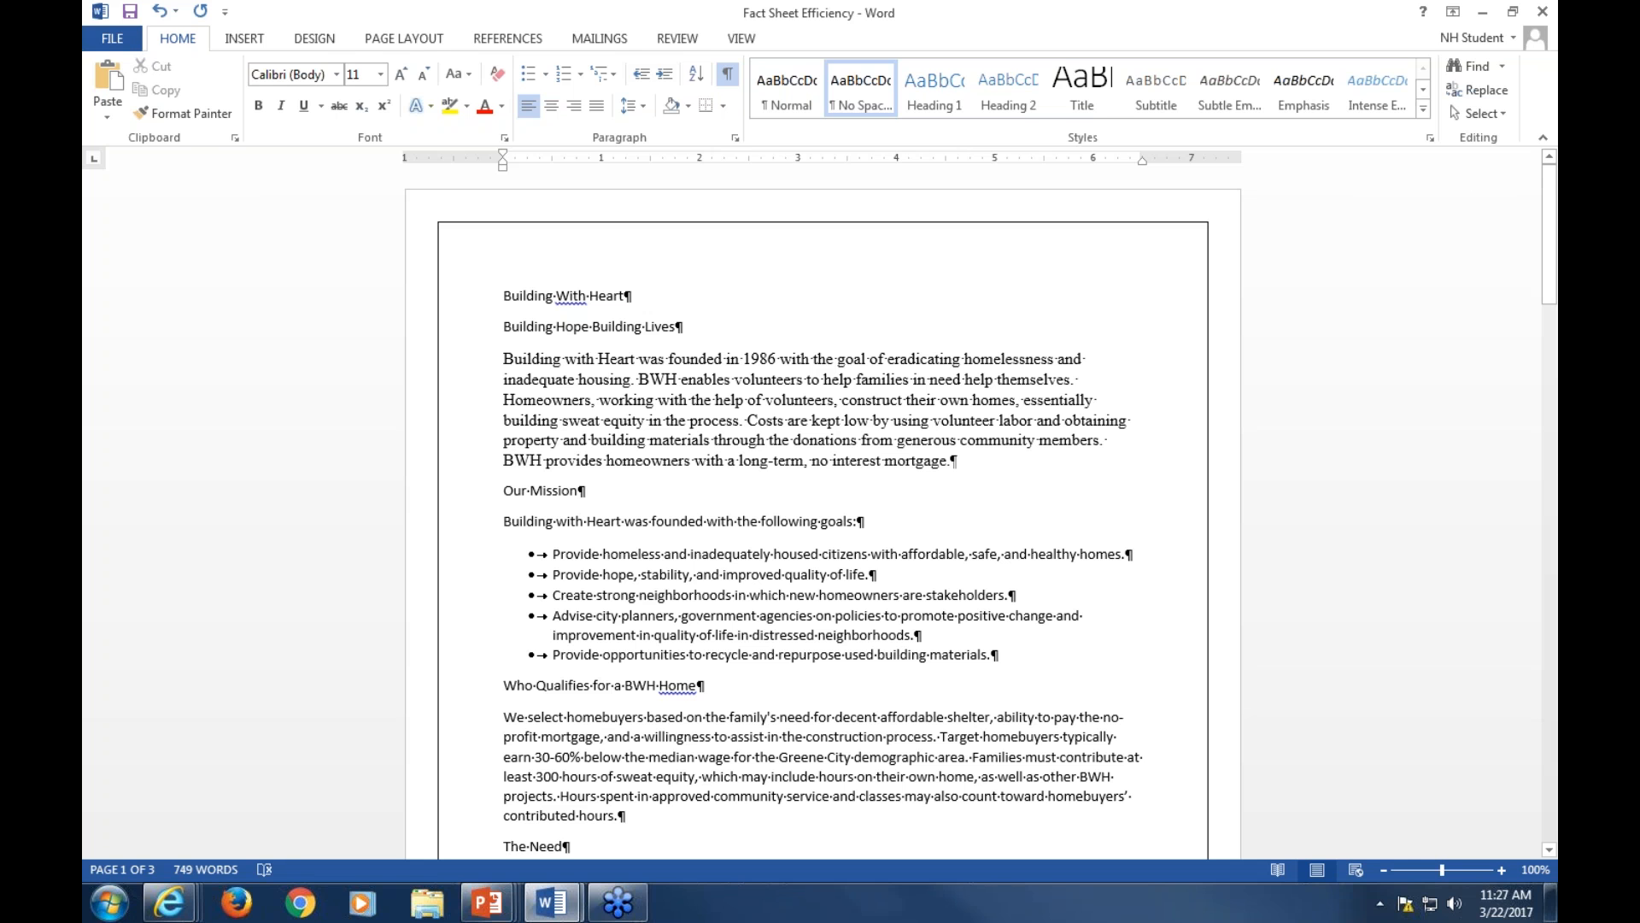
left_click(694, 491)
key("Left")
key("Left")
key("Left")
key("Left")
key("Left")
key("Left")
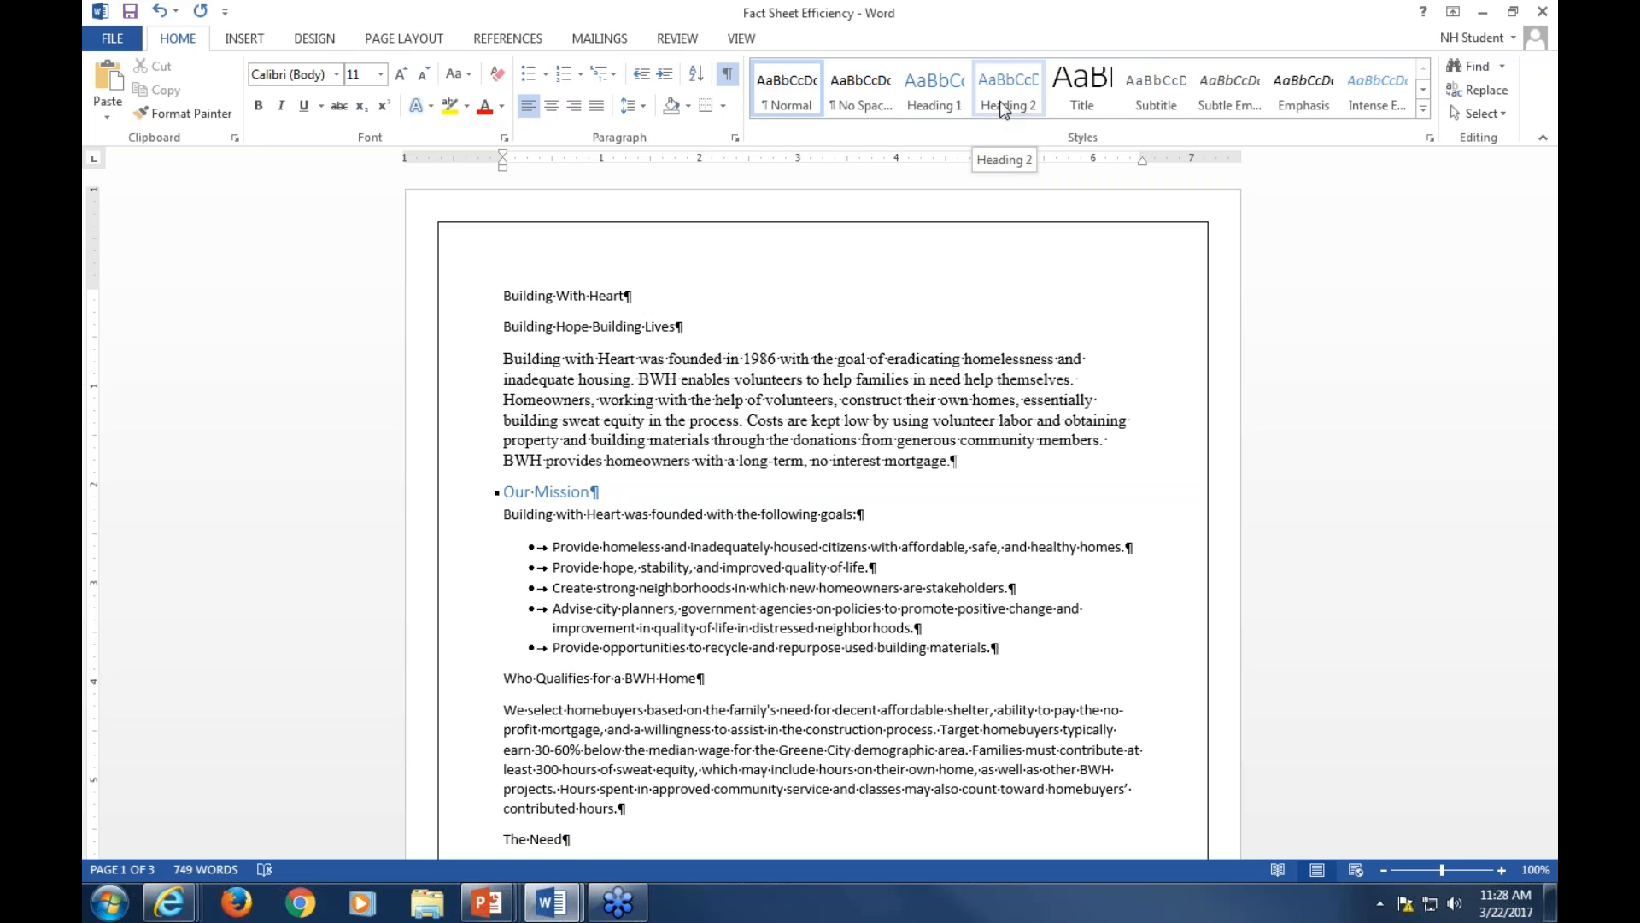
left_click(947, 97)
Open the Navigation pane and apply Heading 1 to the Who Qualifies for a BWH Home title
key("ctrl+f")
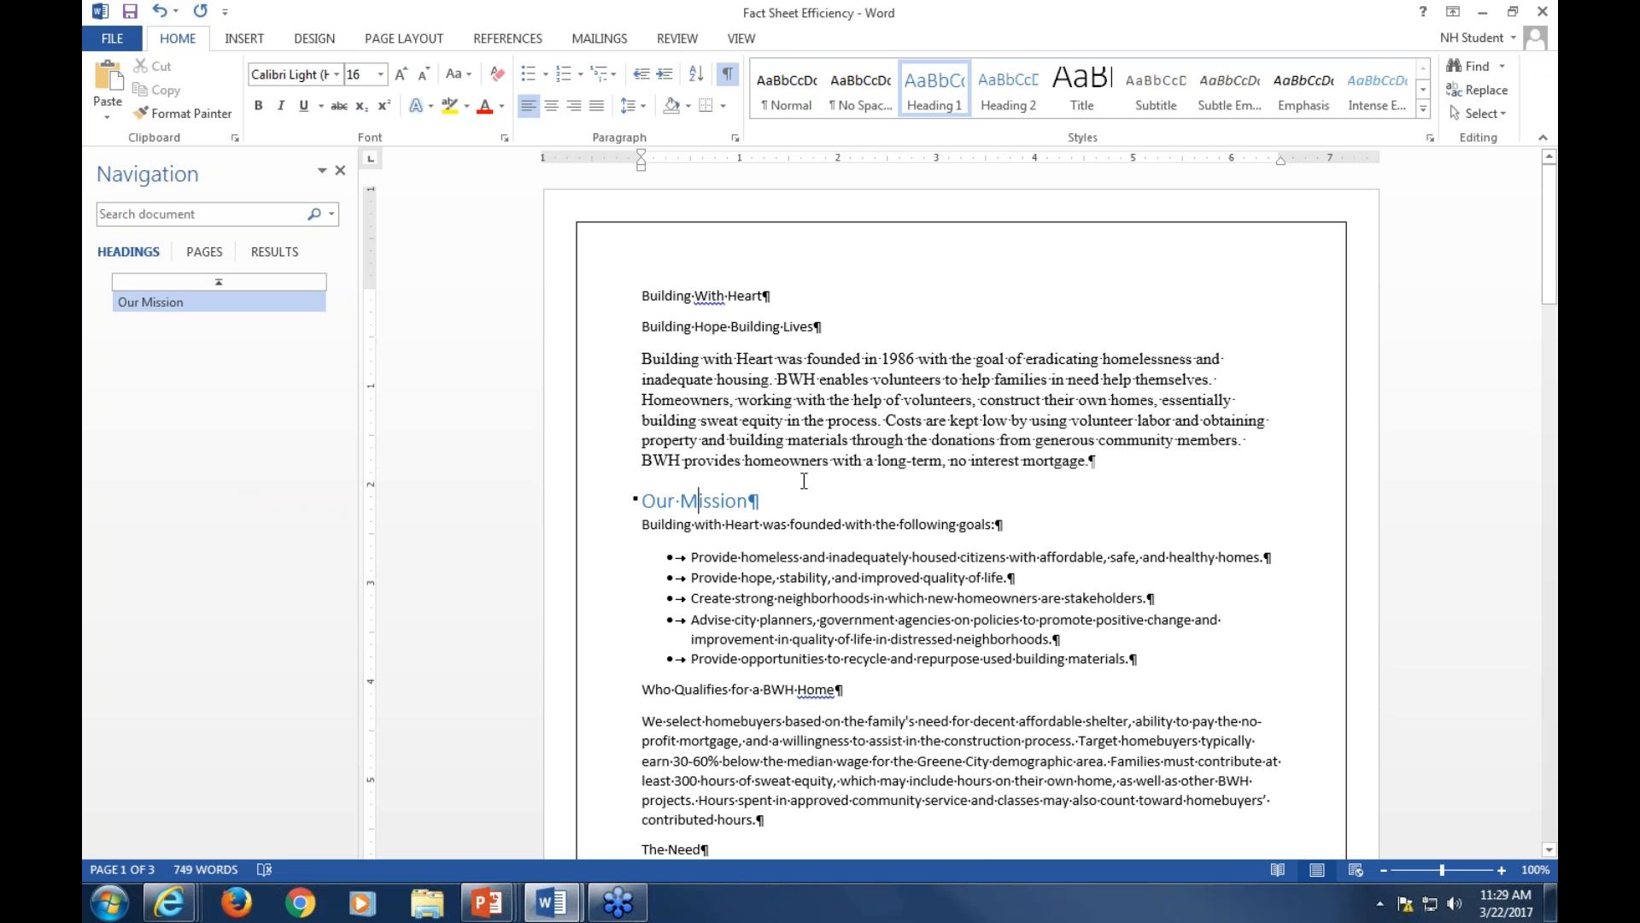
scroll(804, 481, "down", 1)
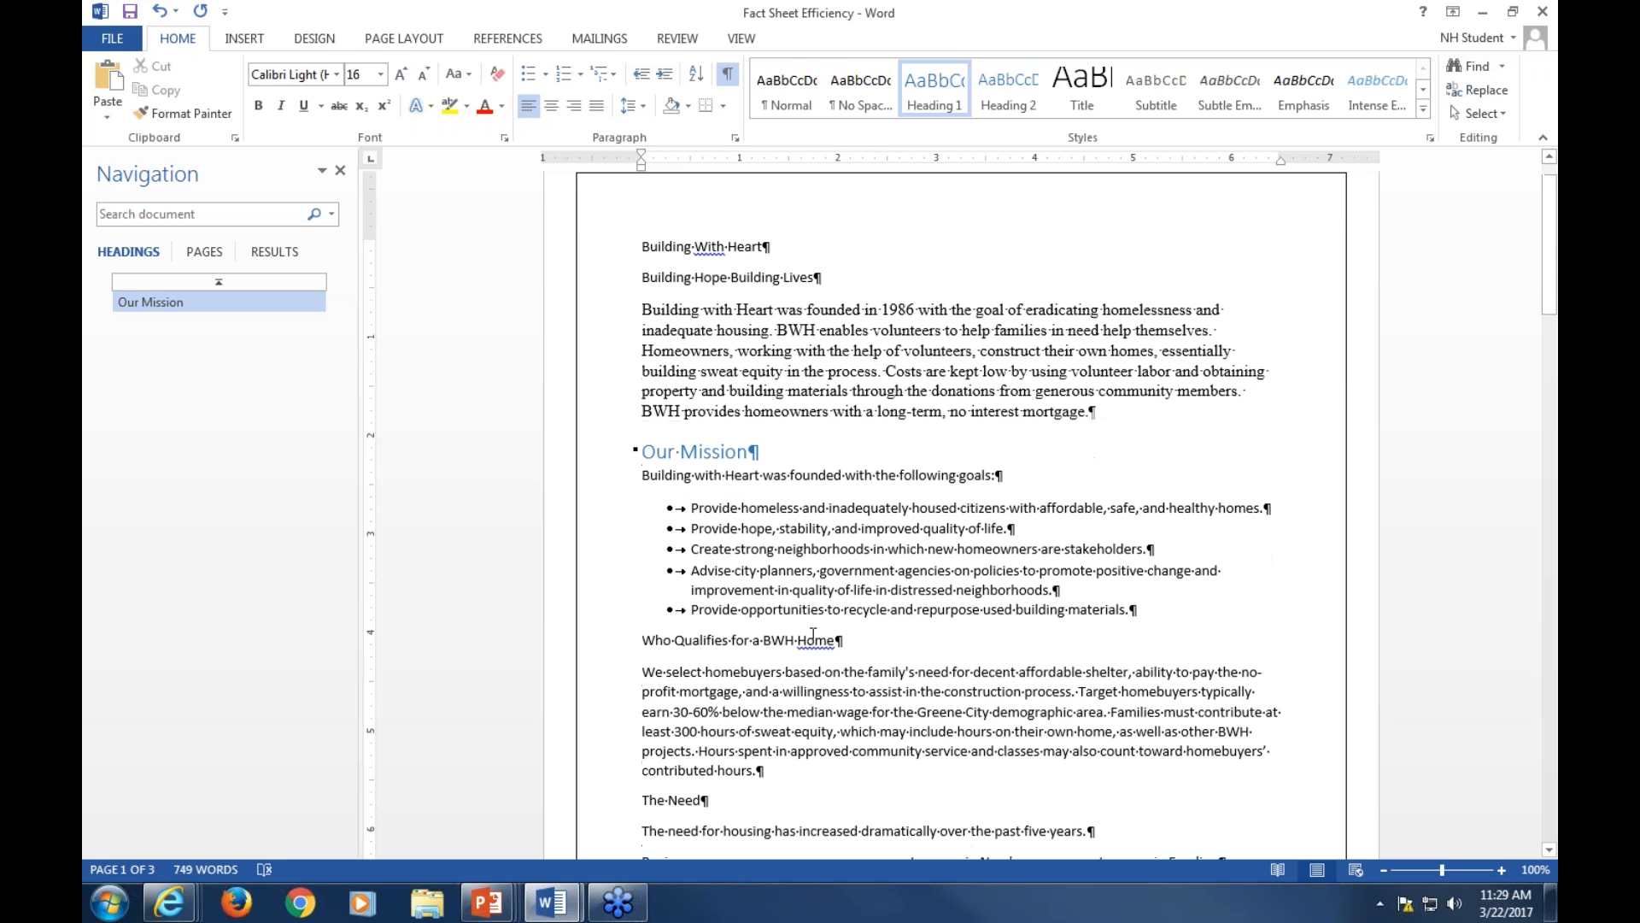
left_click(704, 639)
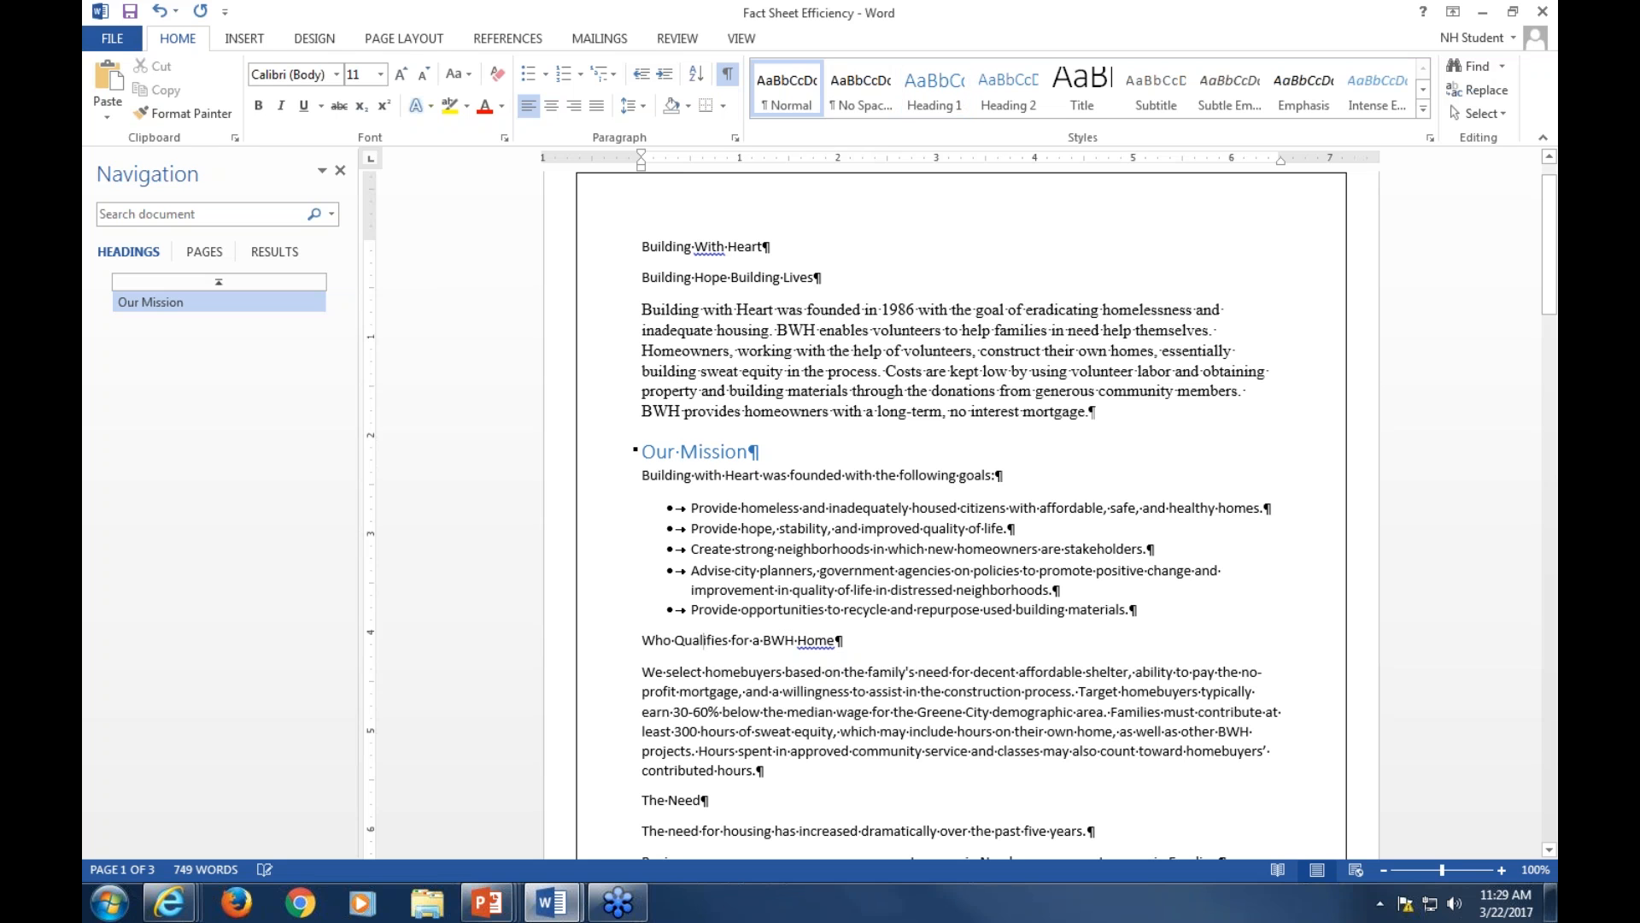
left_click(684, 640)
left_click(705, 641)
left_click(931, 97)
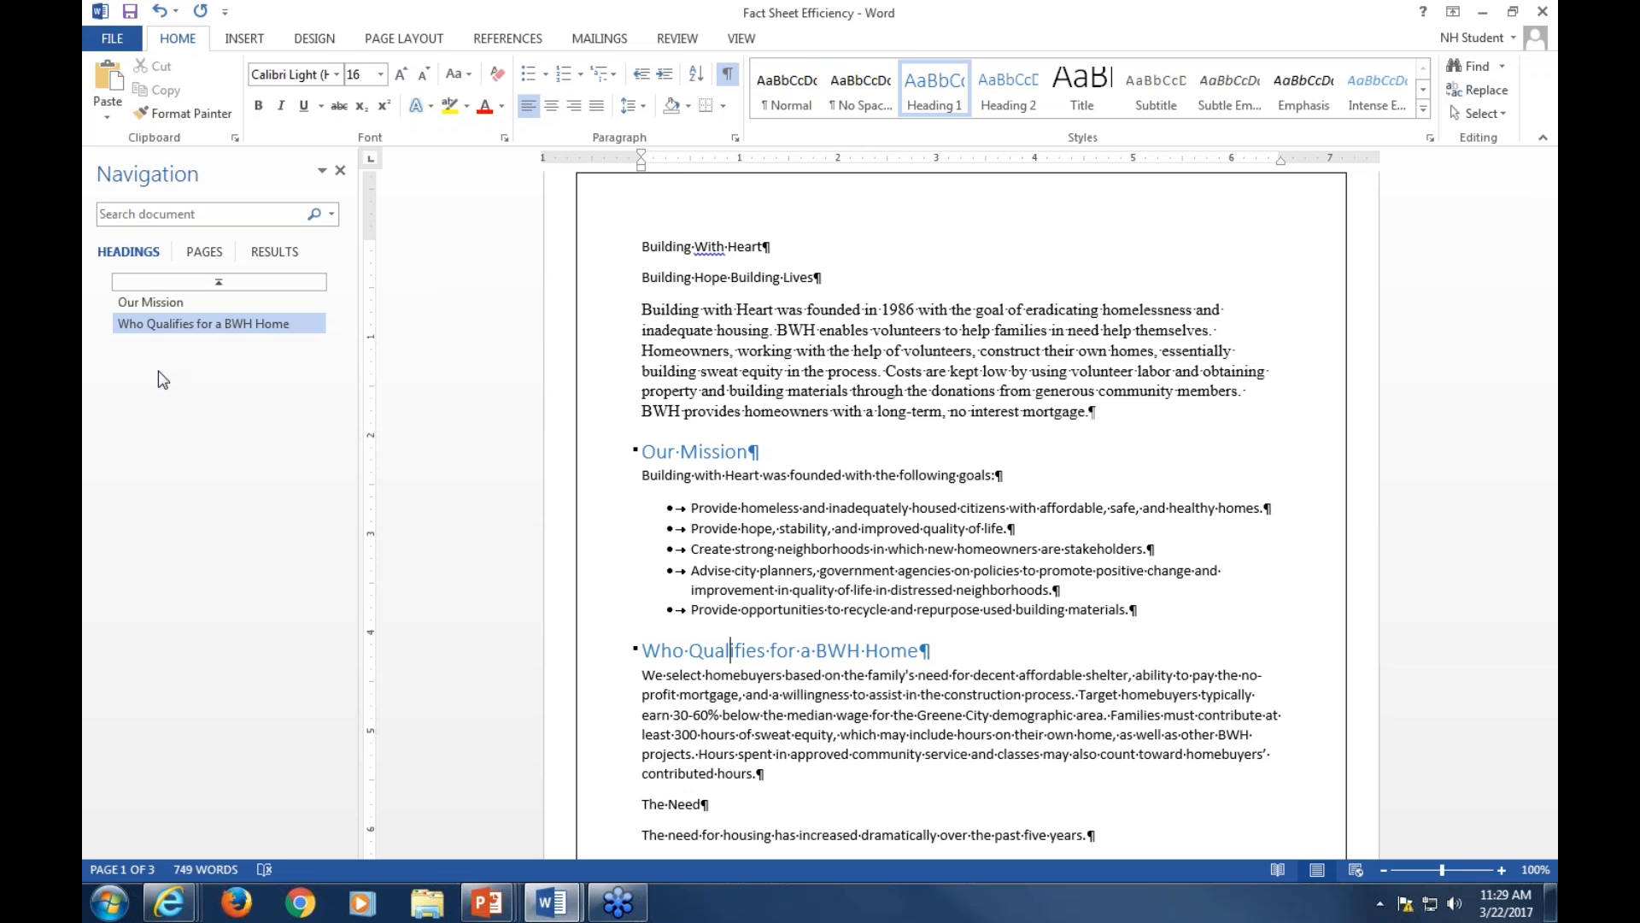
Copy the Who Qualifies for a BWH Home heading formatting onto The Need title with Format Painter
left_click(151, 304)
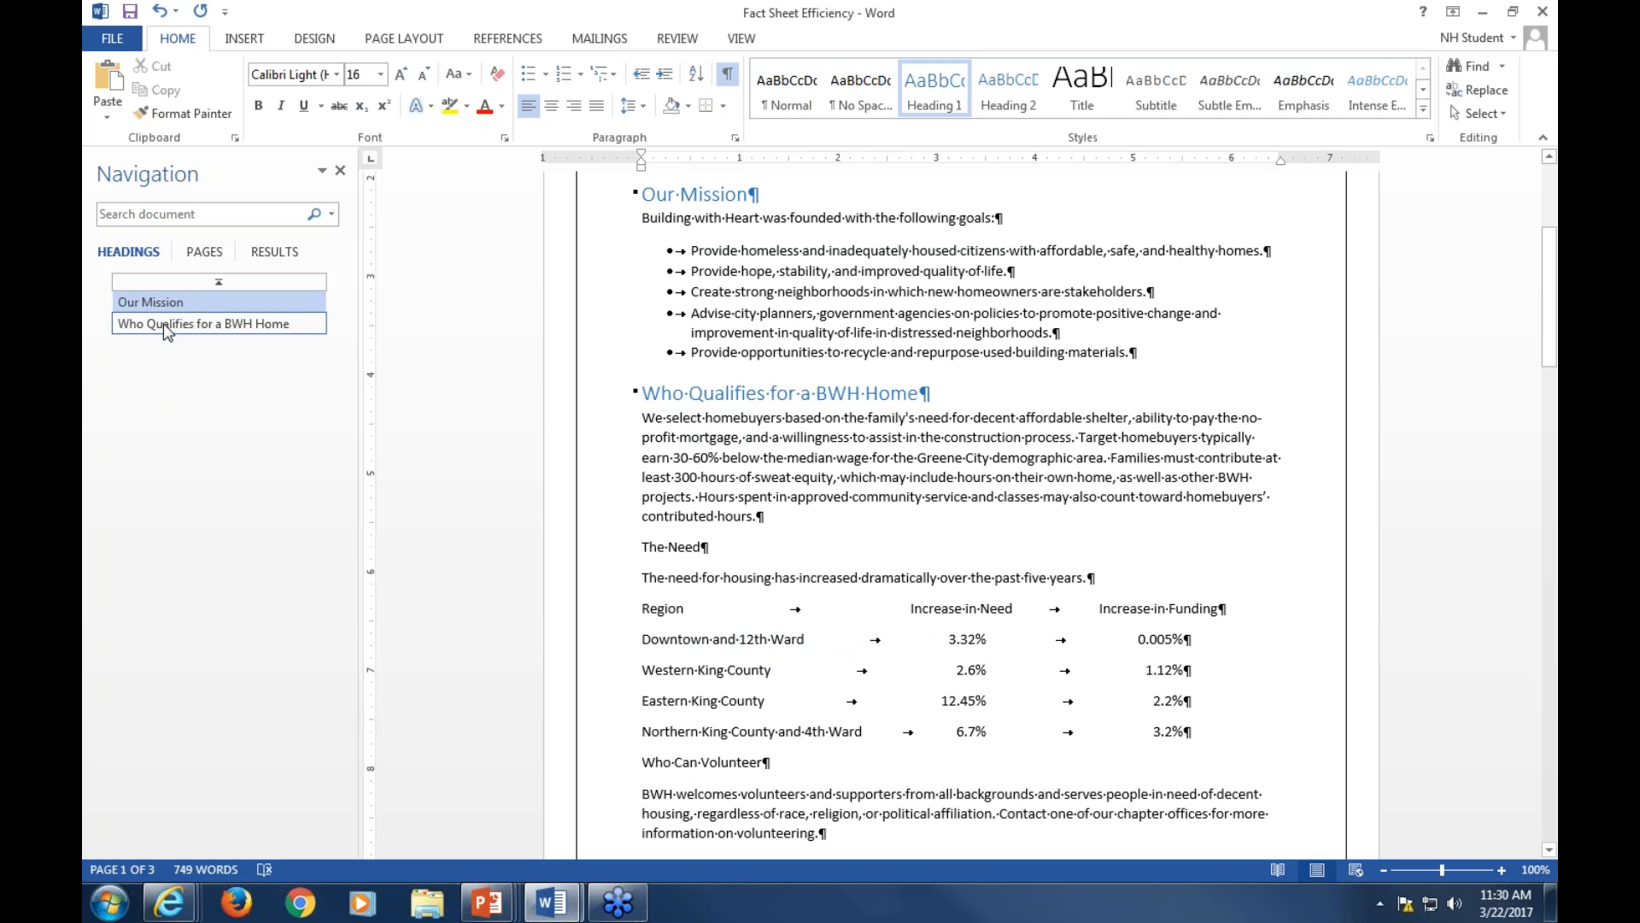
left_click(163, 323)
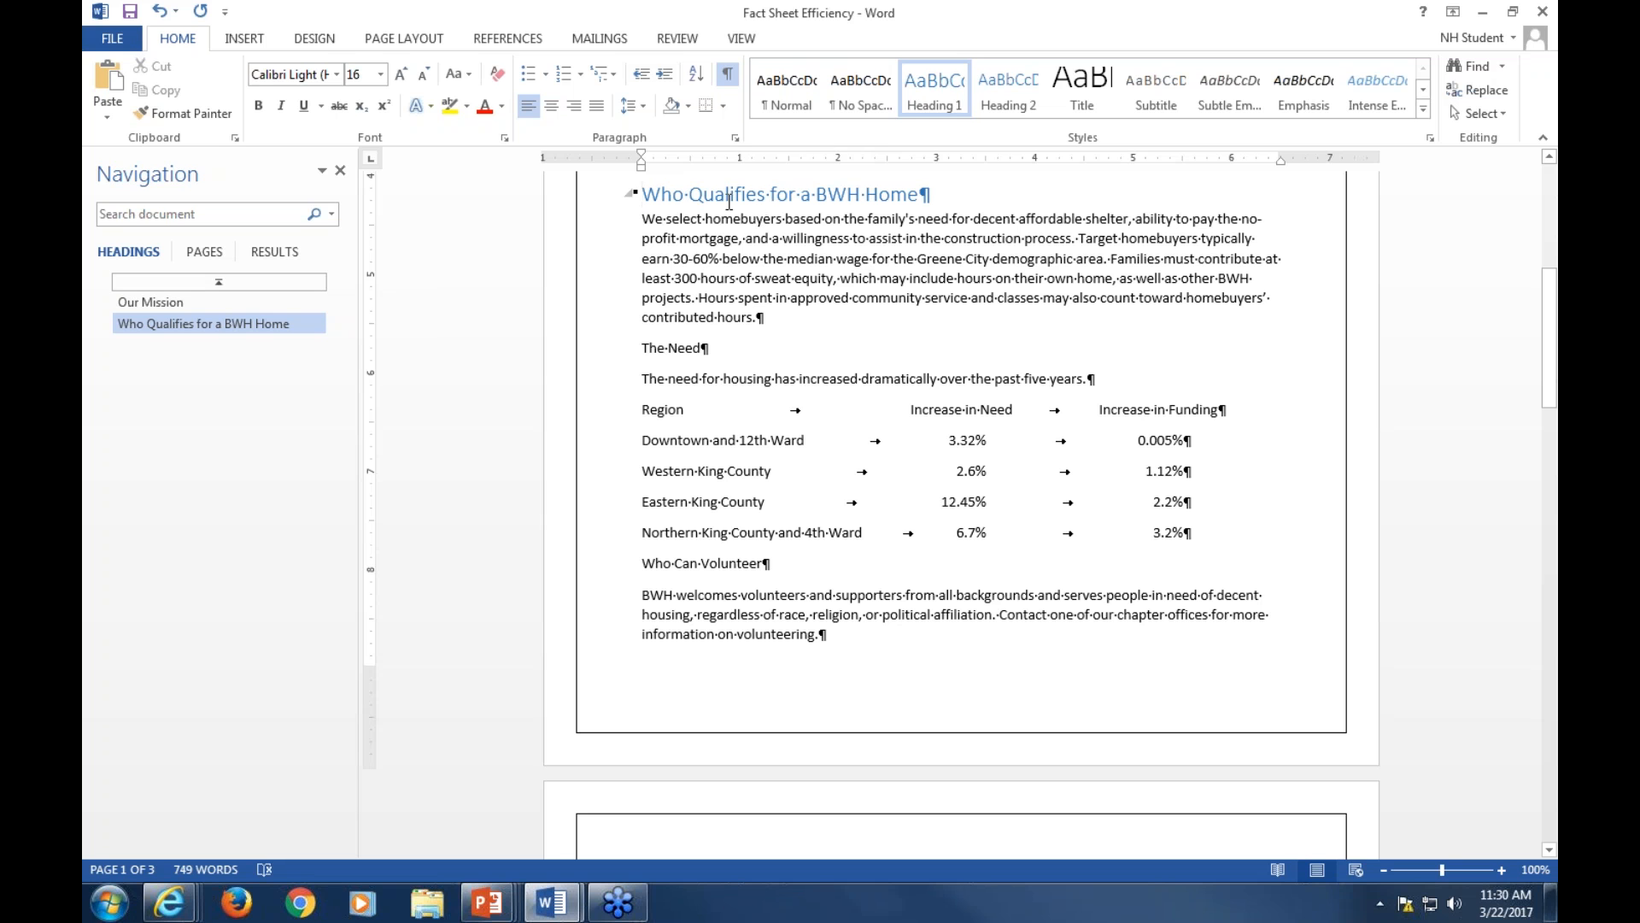
scroll(745, 275, "up", 2)
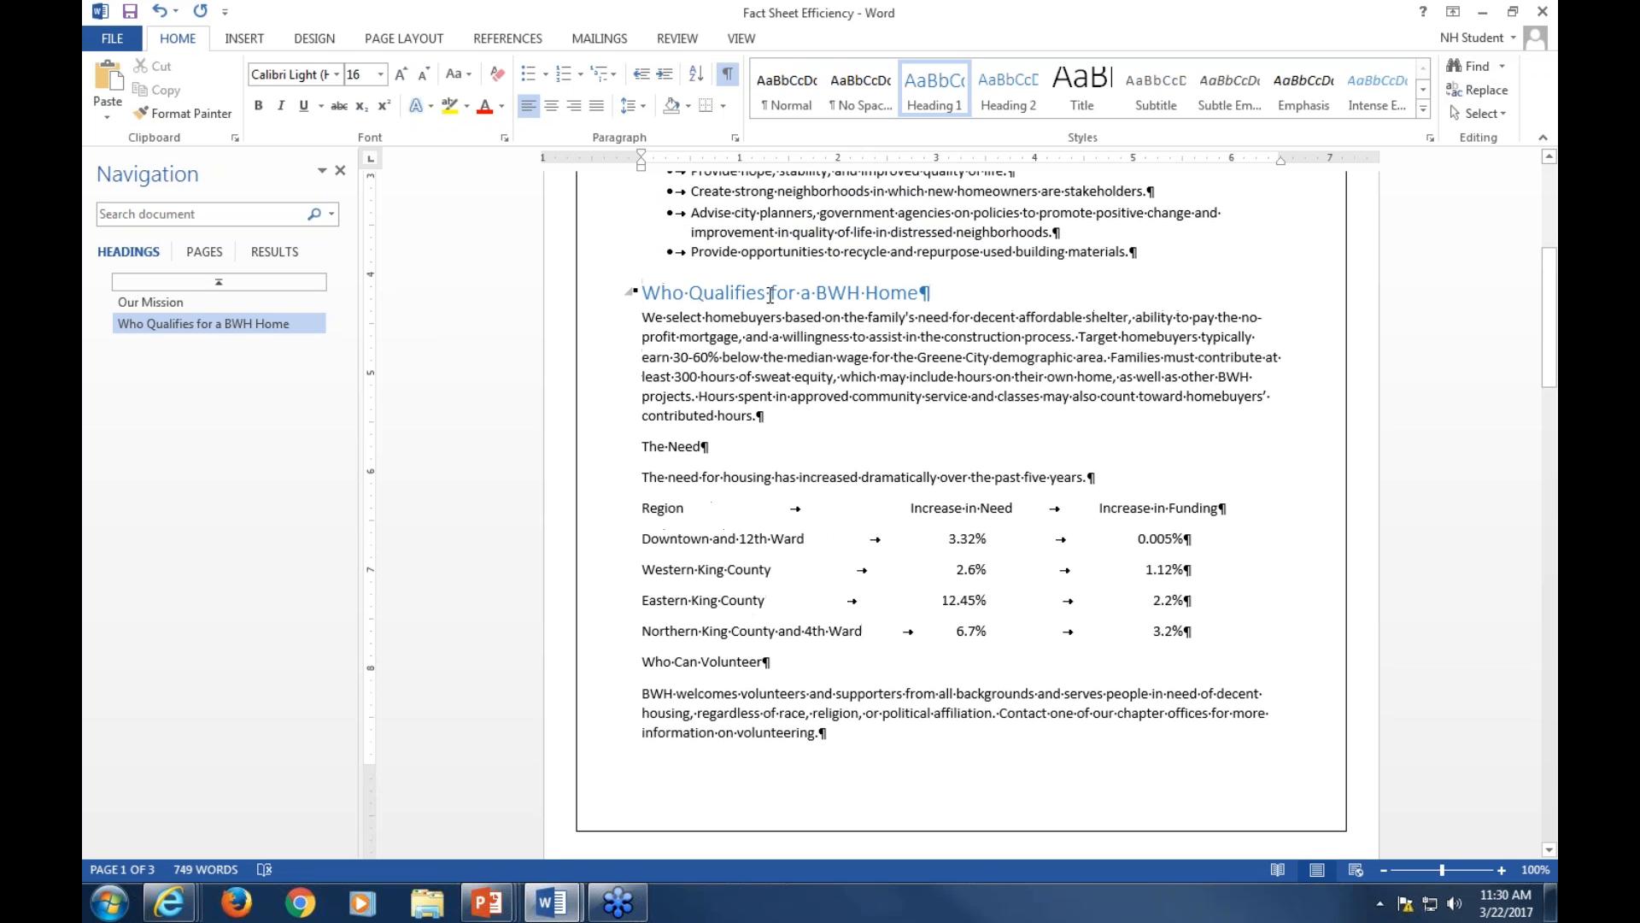
left_click(737, 293)
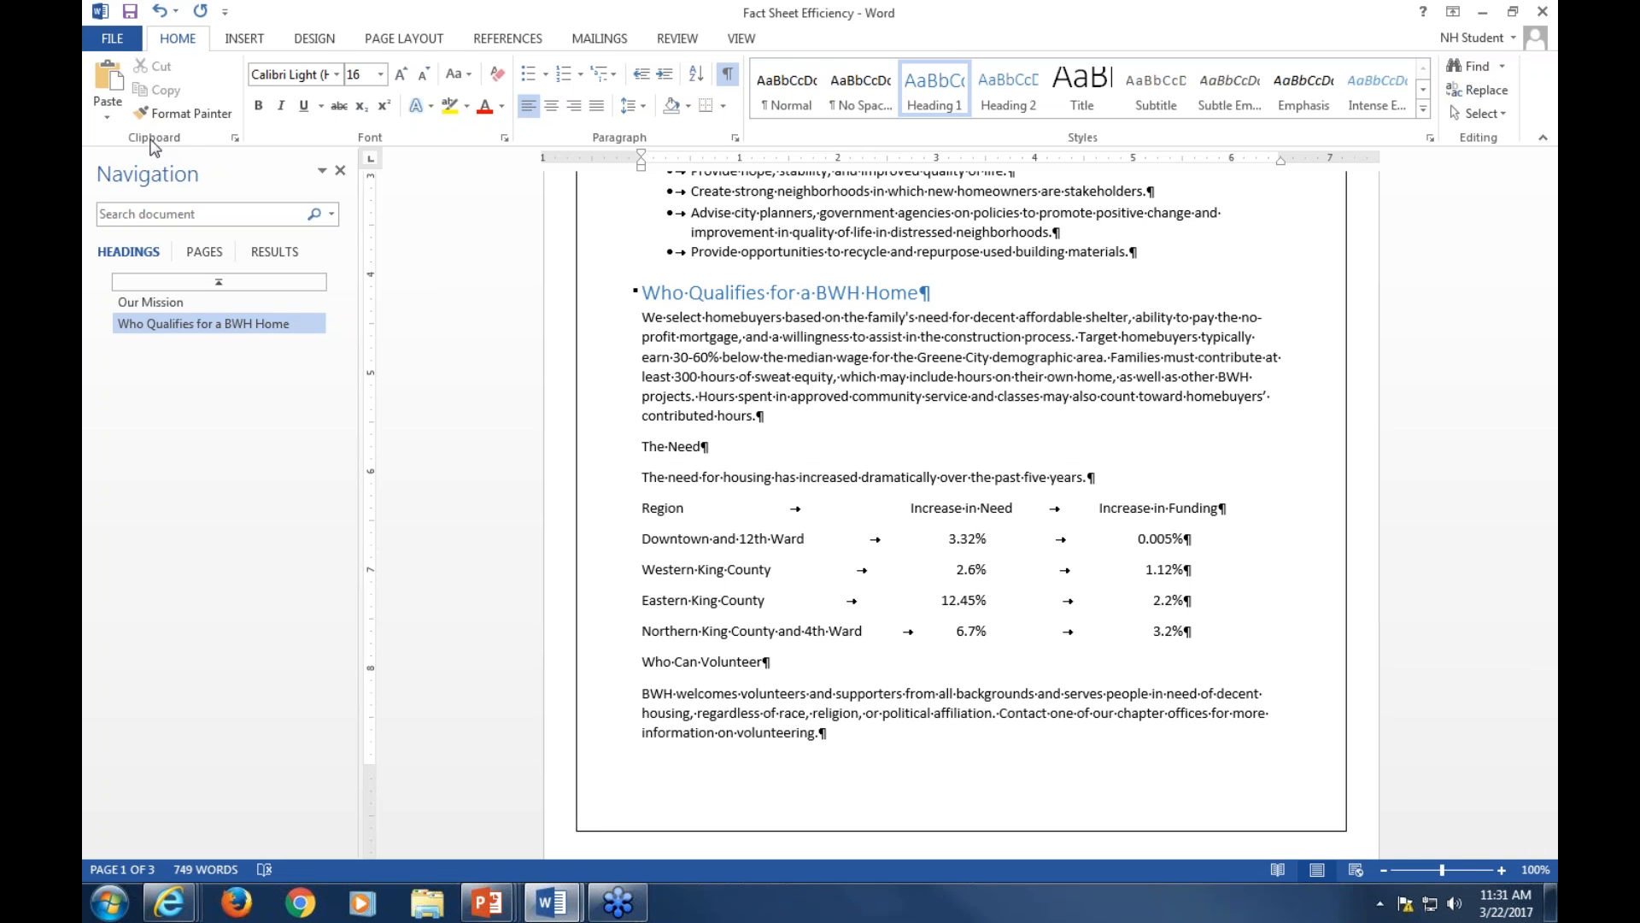
left_click(187, 125)
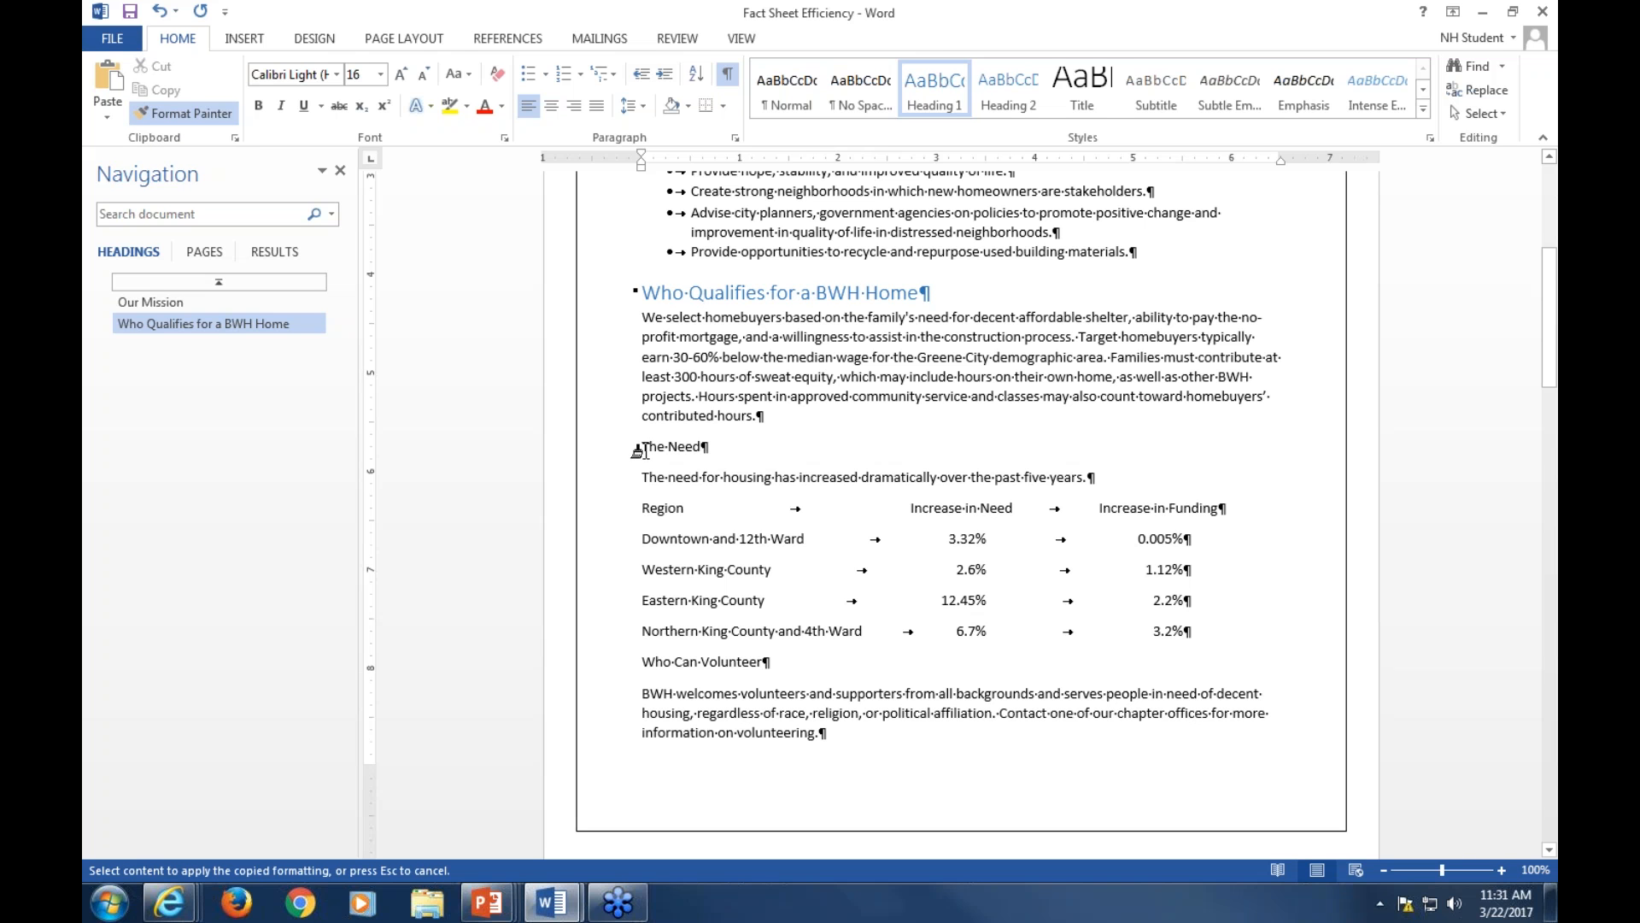
left_click_drag(640, 448, 720, 448)
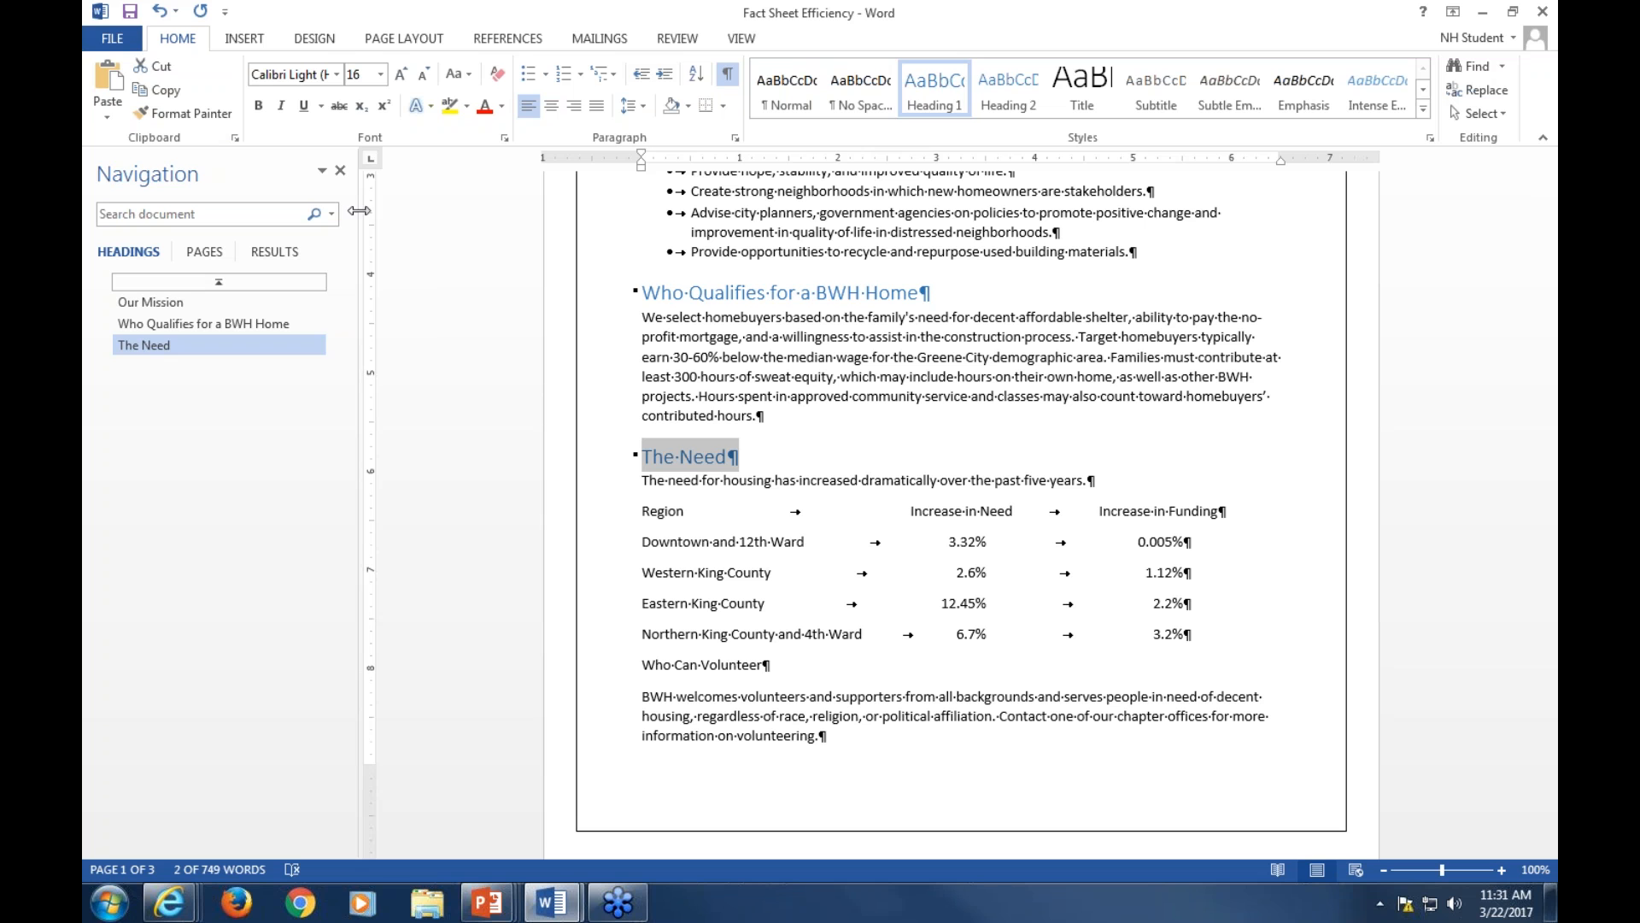
Copy The Need heading formatting onto the Who Can Volunteer title with Format Painter
left_click(677, 460)
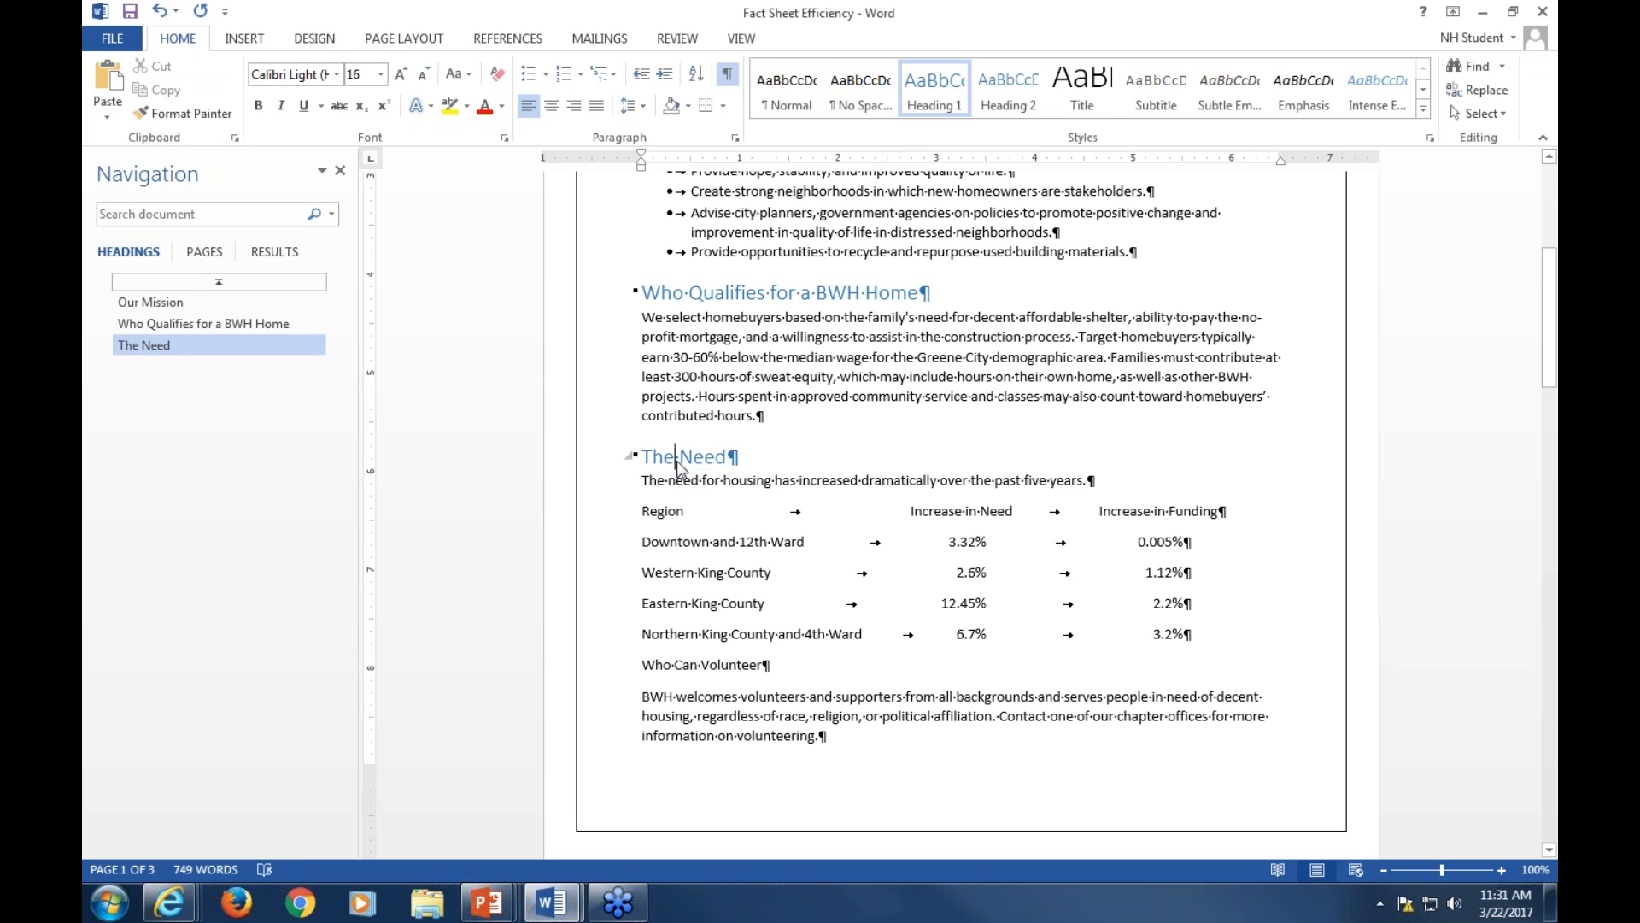
double_click(676, 459)
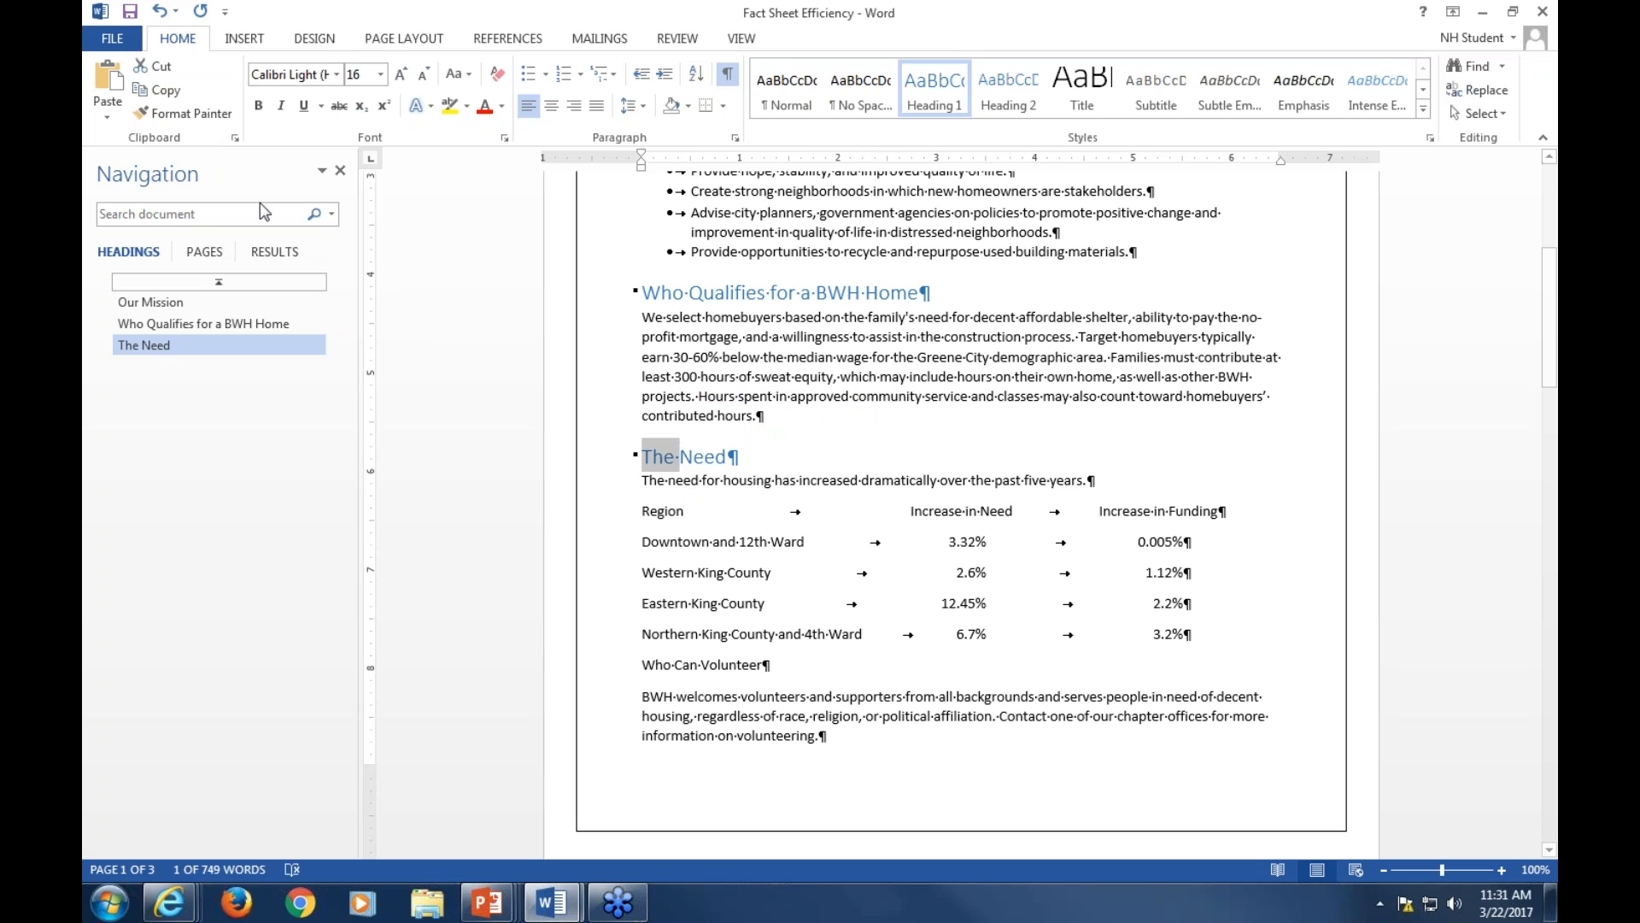
left_click(180, 121)
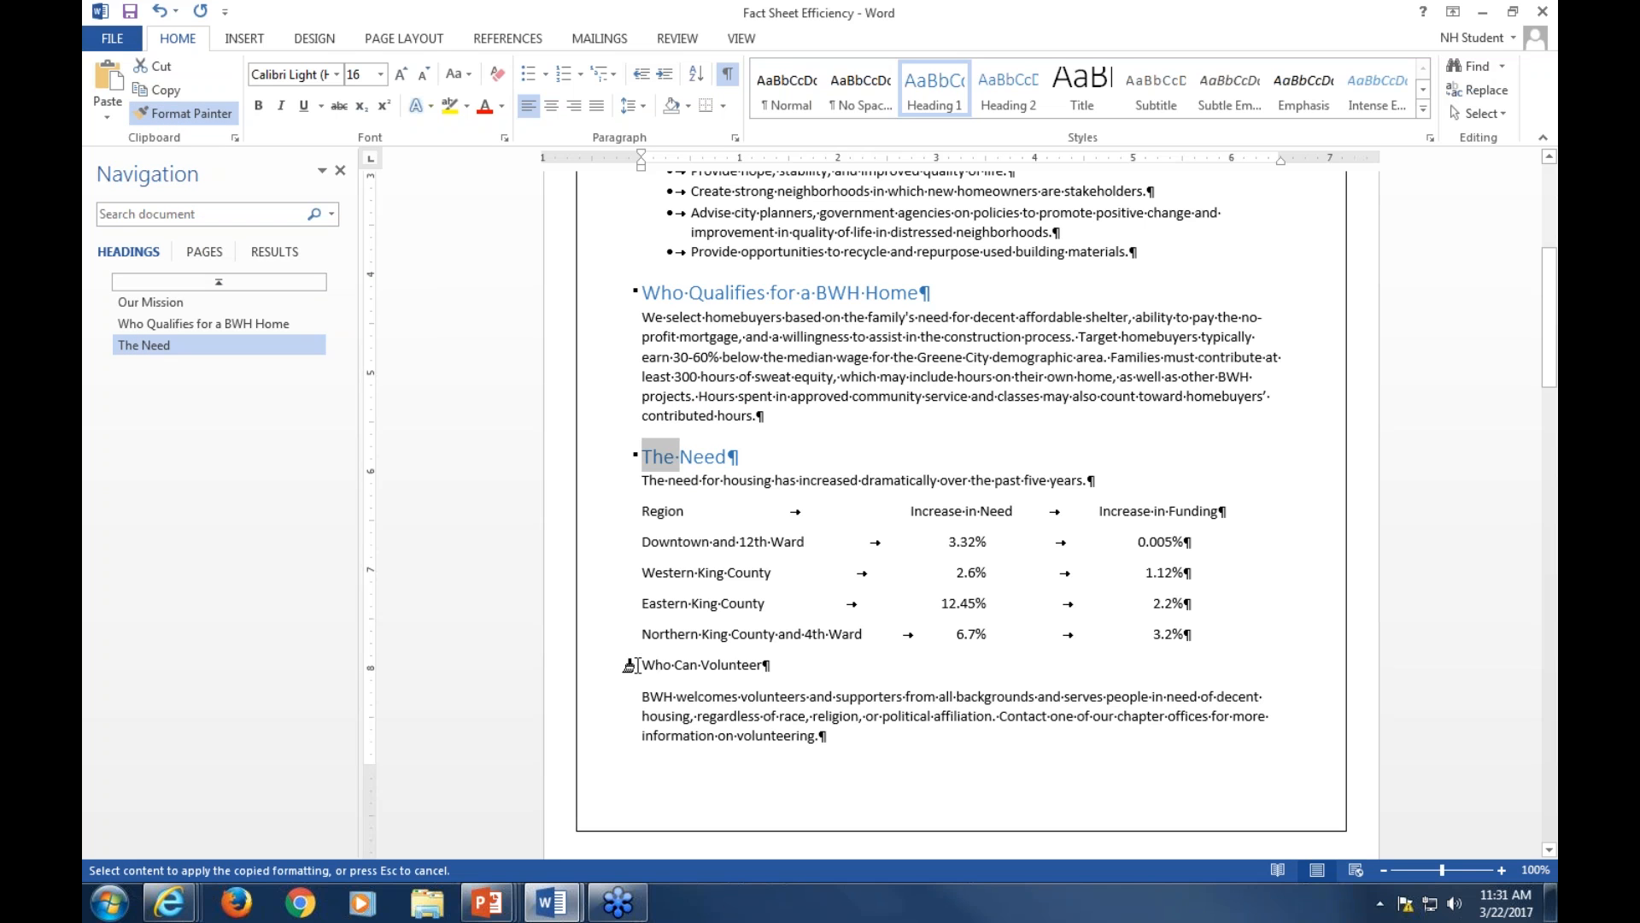
mouse_move(634, 664)
left_mouse_down()
mouse_move(764, 664)
mouse_move(735, 664)
left_mouse_up()
Paint the same heading formatting onto the HouSalvage Recycling Centers title
scroll(755, 684, "down", 8)
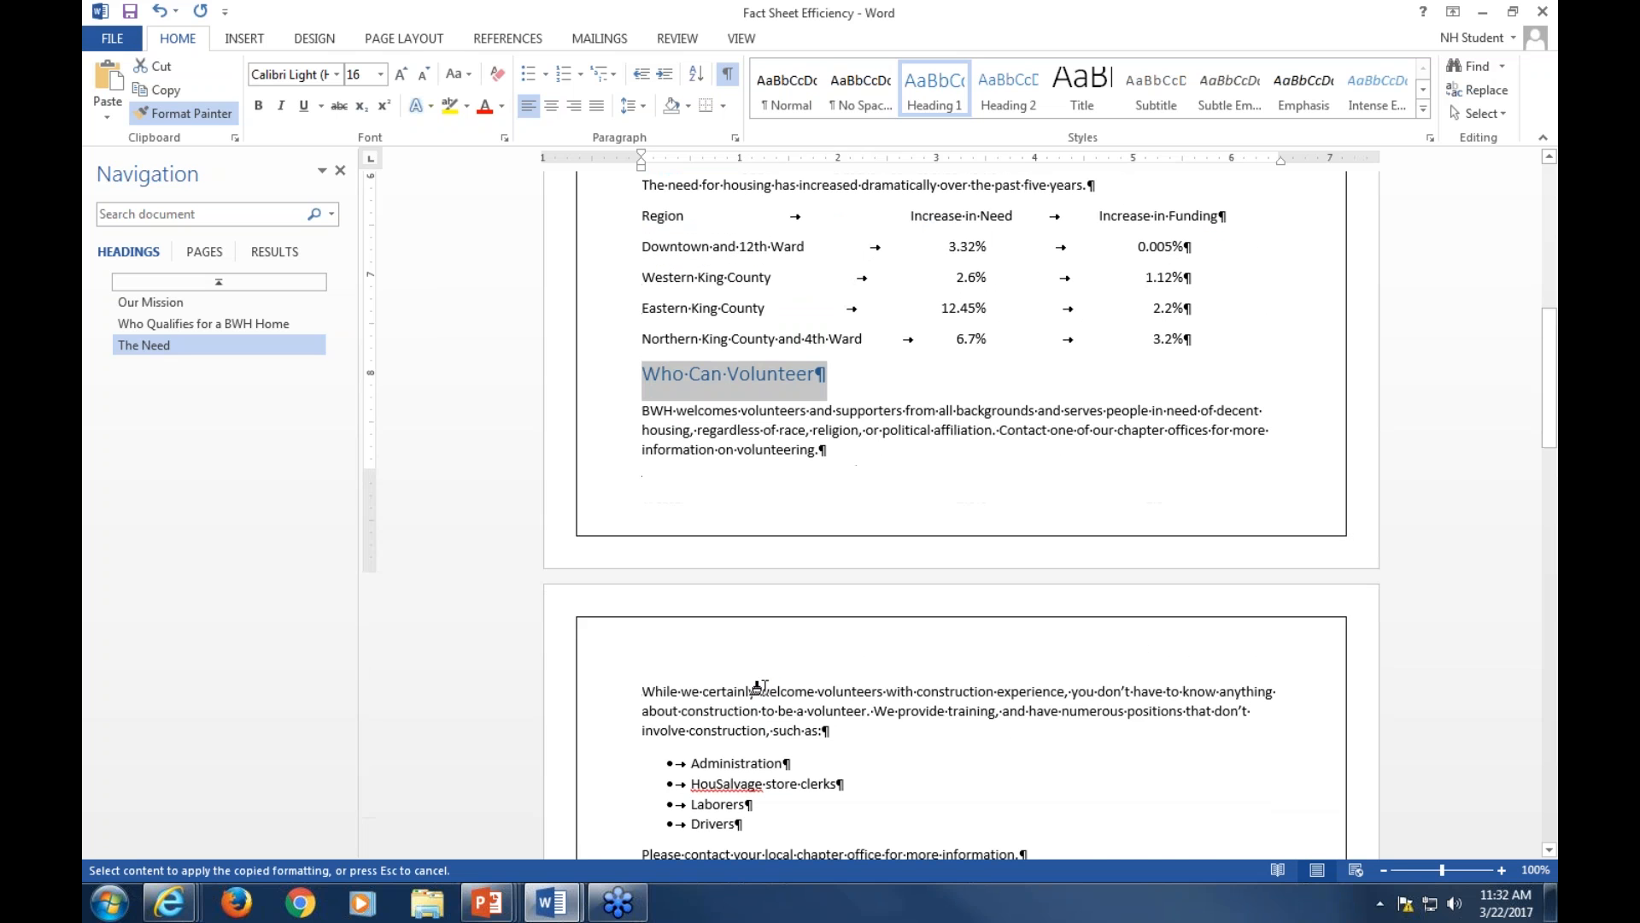
scroll(755, 687, "down", 3)
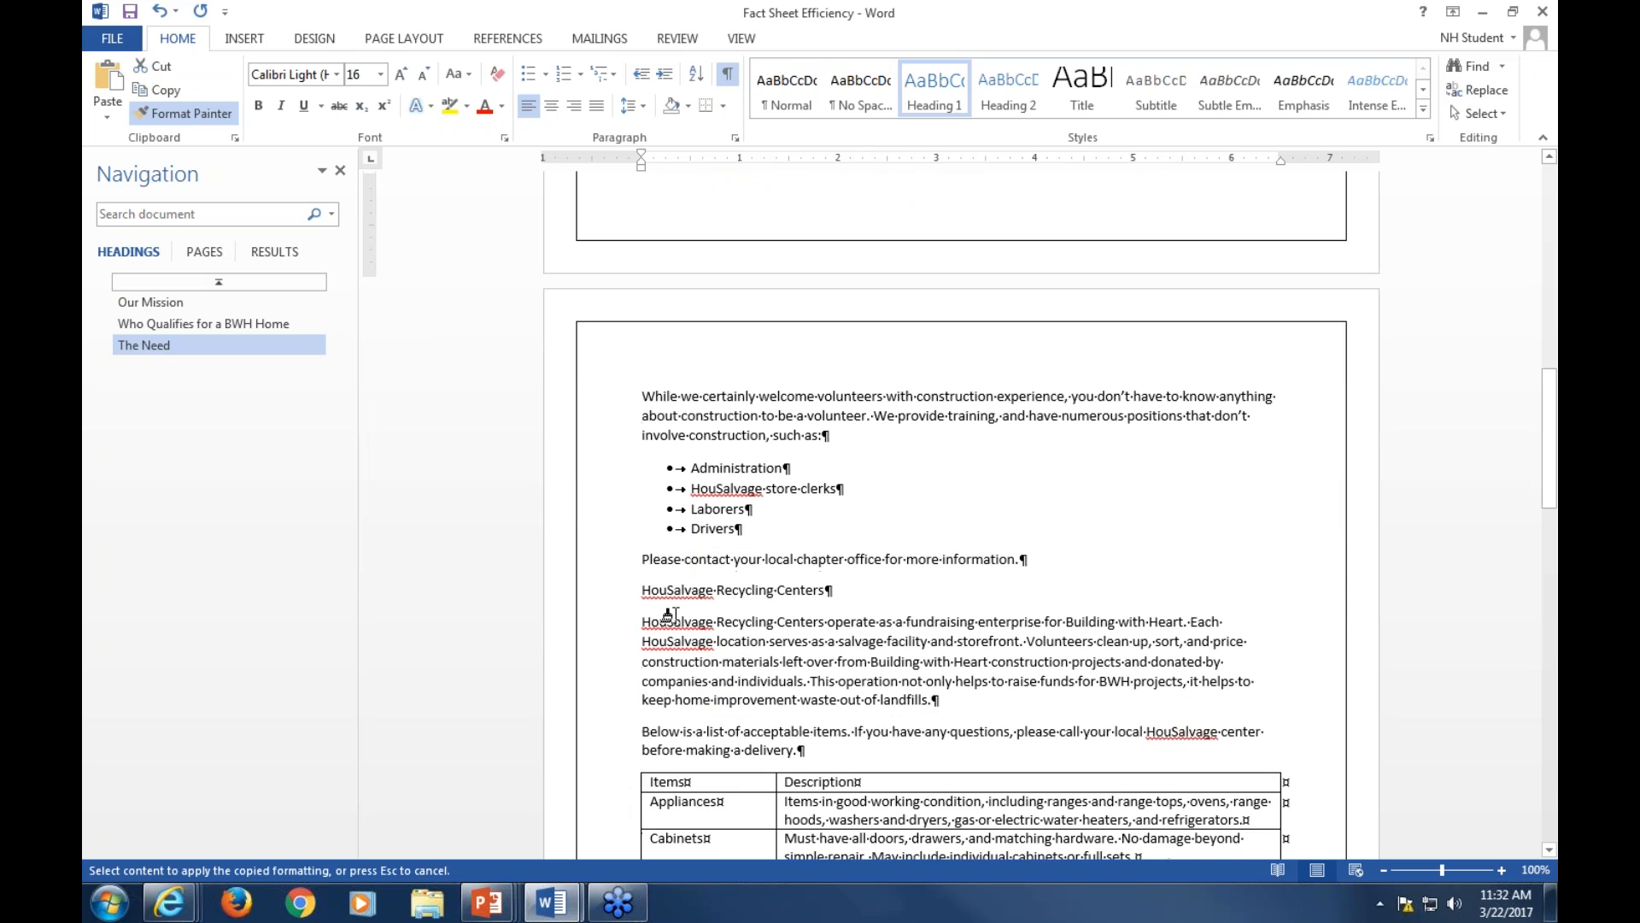
left_click_drag(639, 589, 827, 600)
scroll(745, 704, "down", 11)
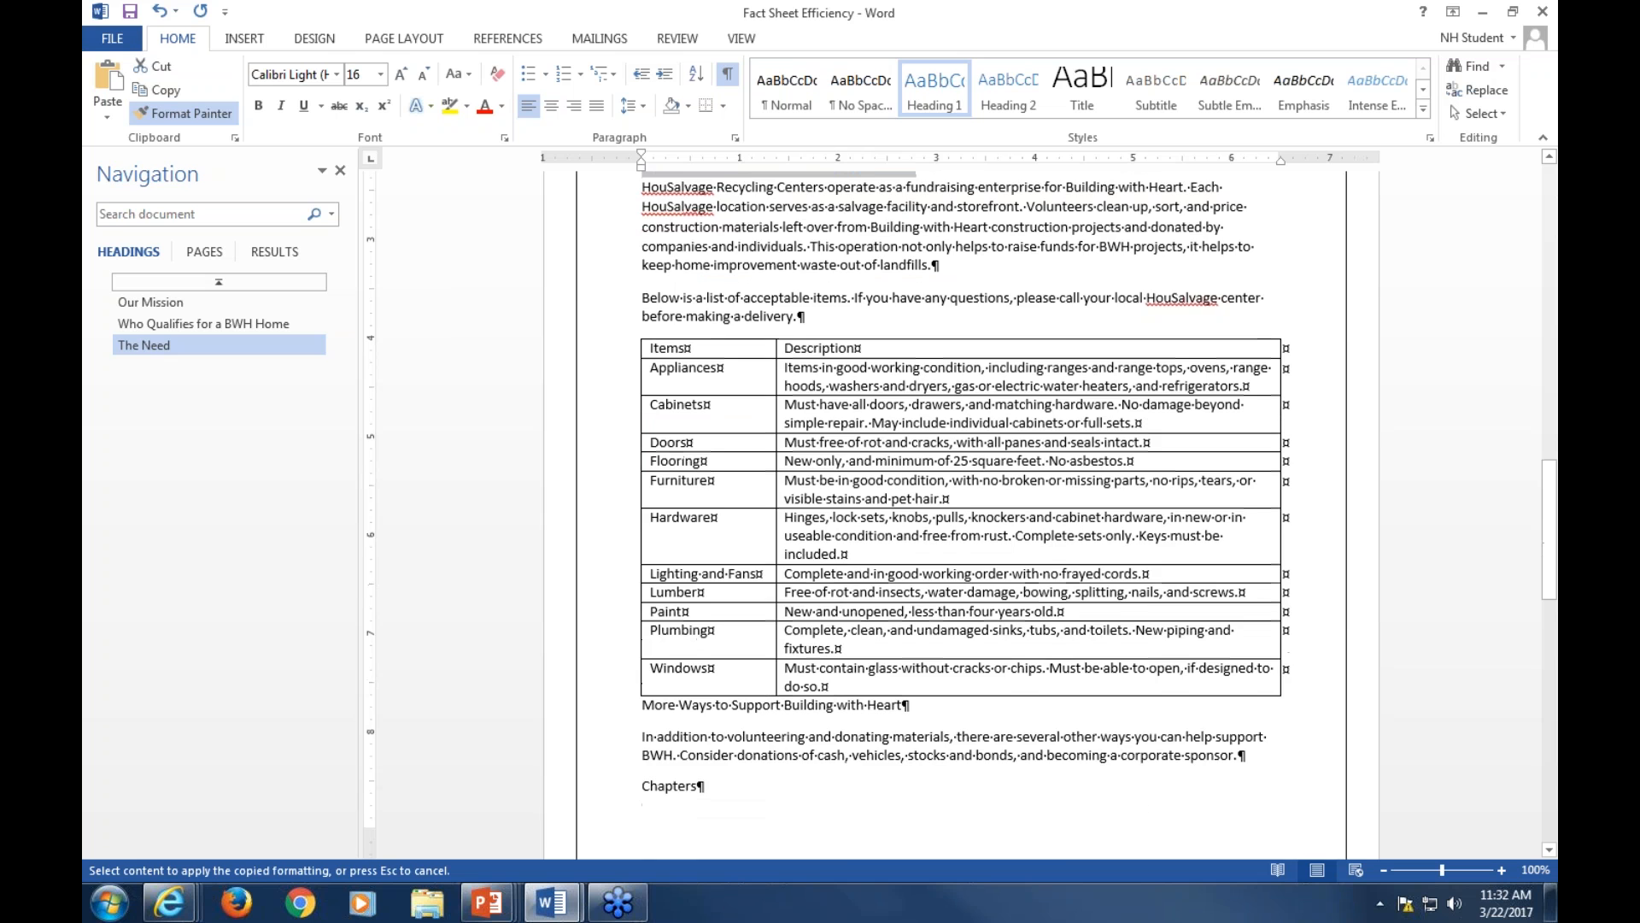
Paint the copied heading formatting onto the Chapters title, check the chapters page, and turn off Format Painter
left_click_drag(643, 639, 702, 639)
scroll(822, 679, "down", 9)
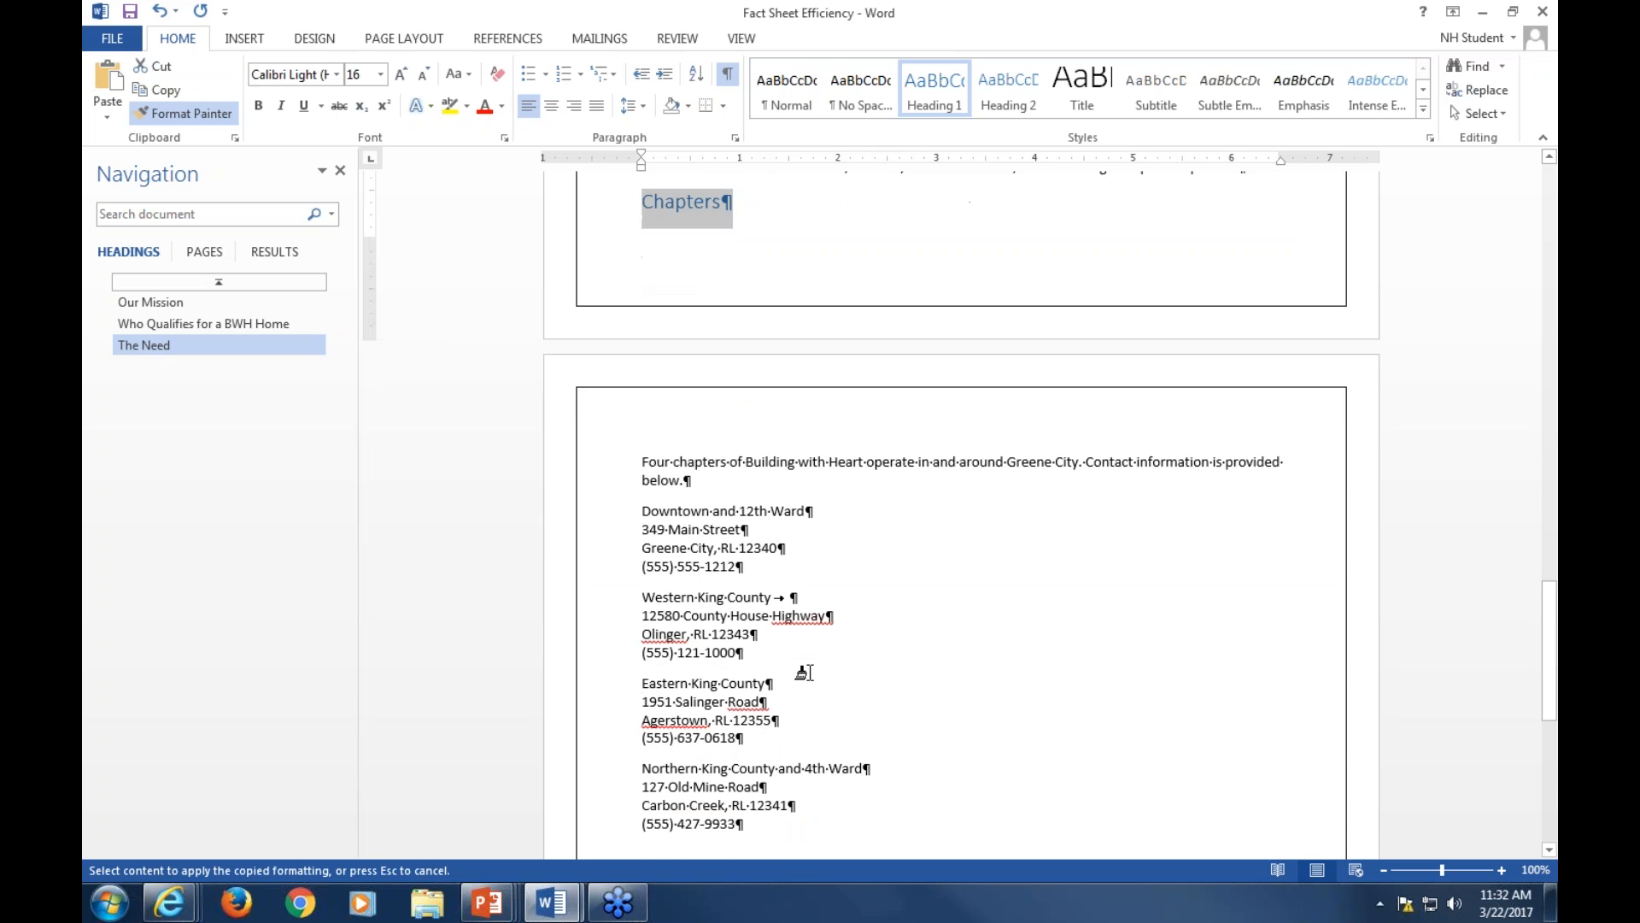
scroll(807, 671, "down", 9)
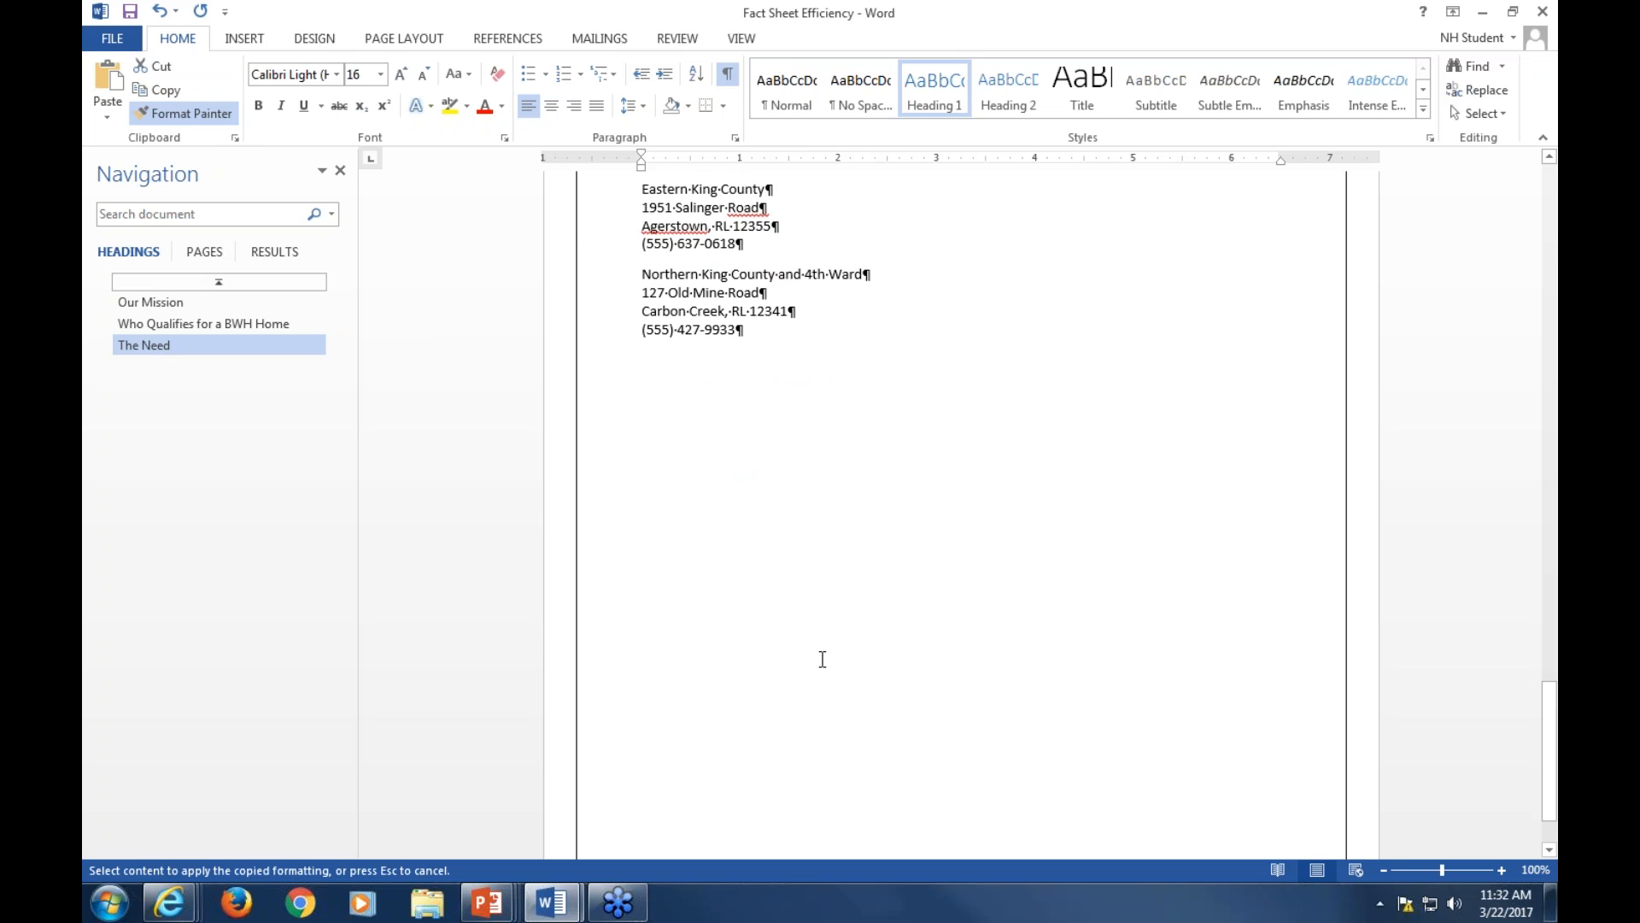
scroll(816, 660, "up", 6)
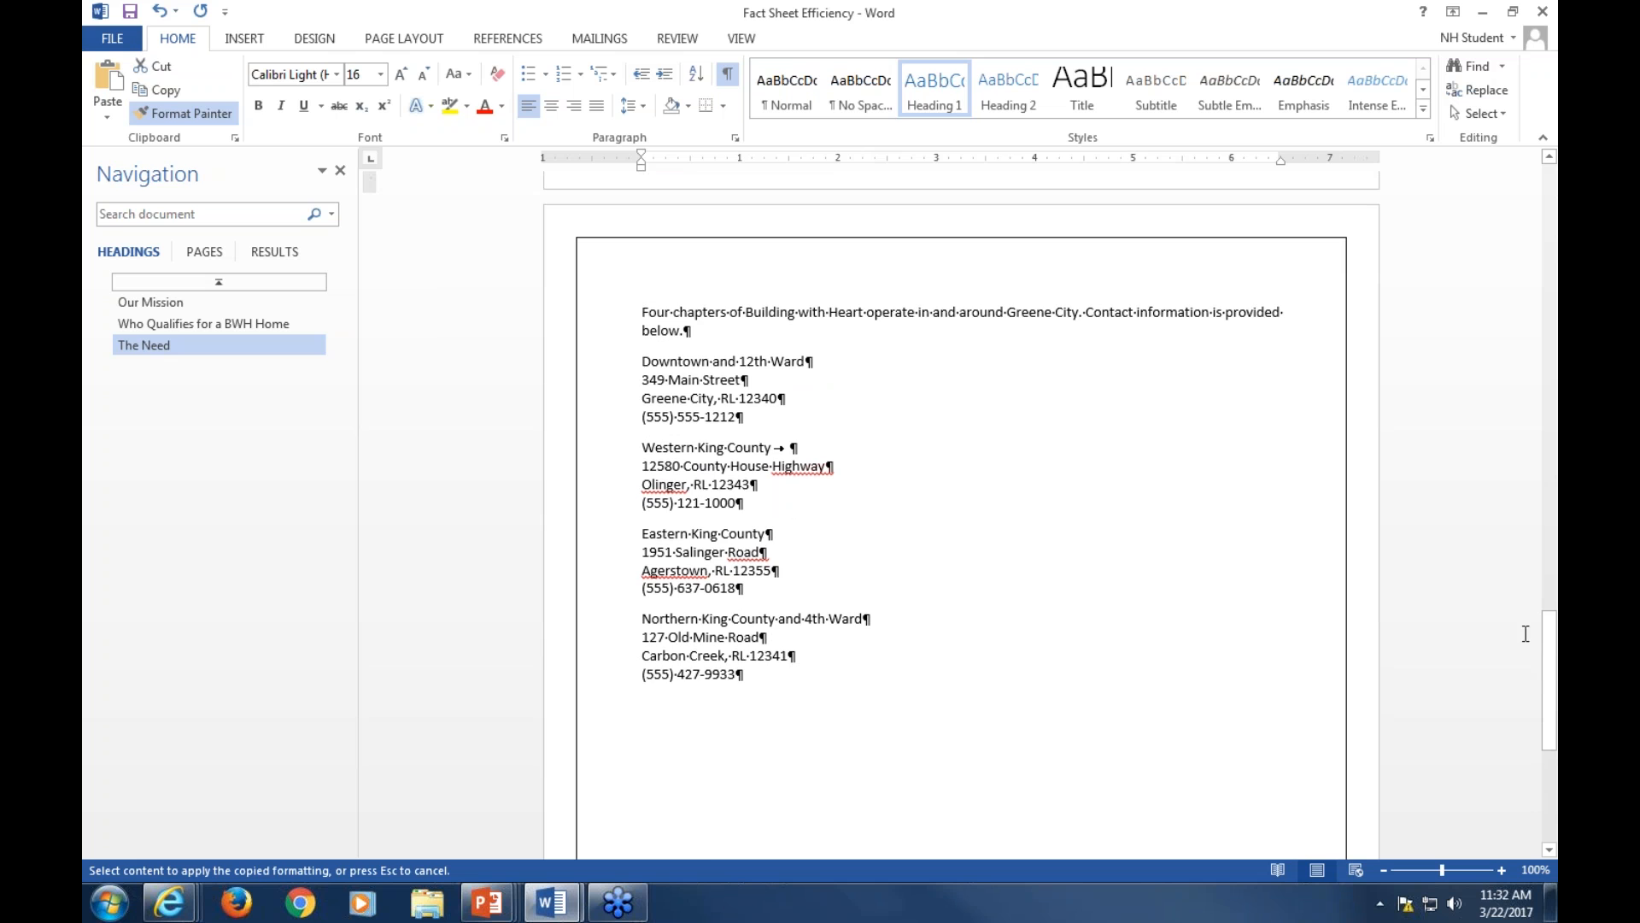
left_click_drag(1549, 611, 1547, 164)
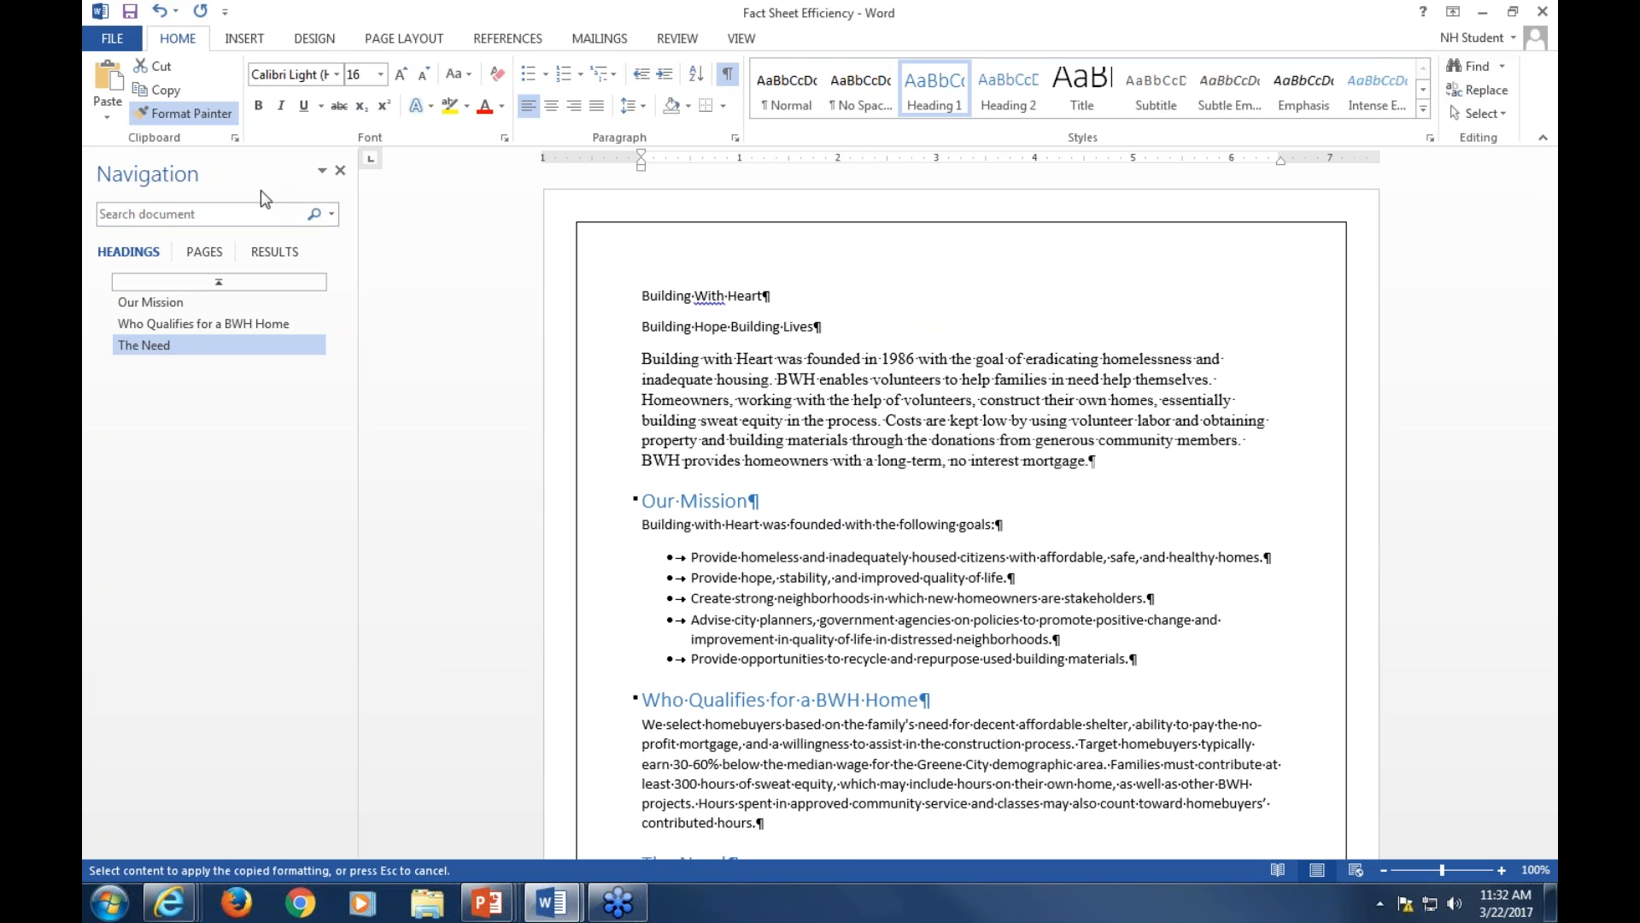
left_click(220, 113)
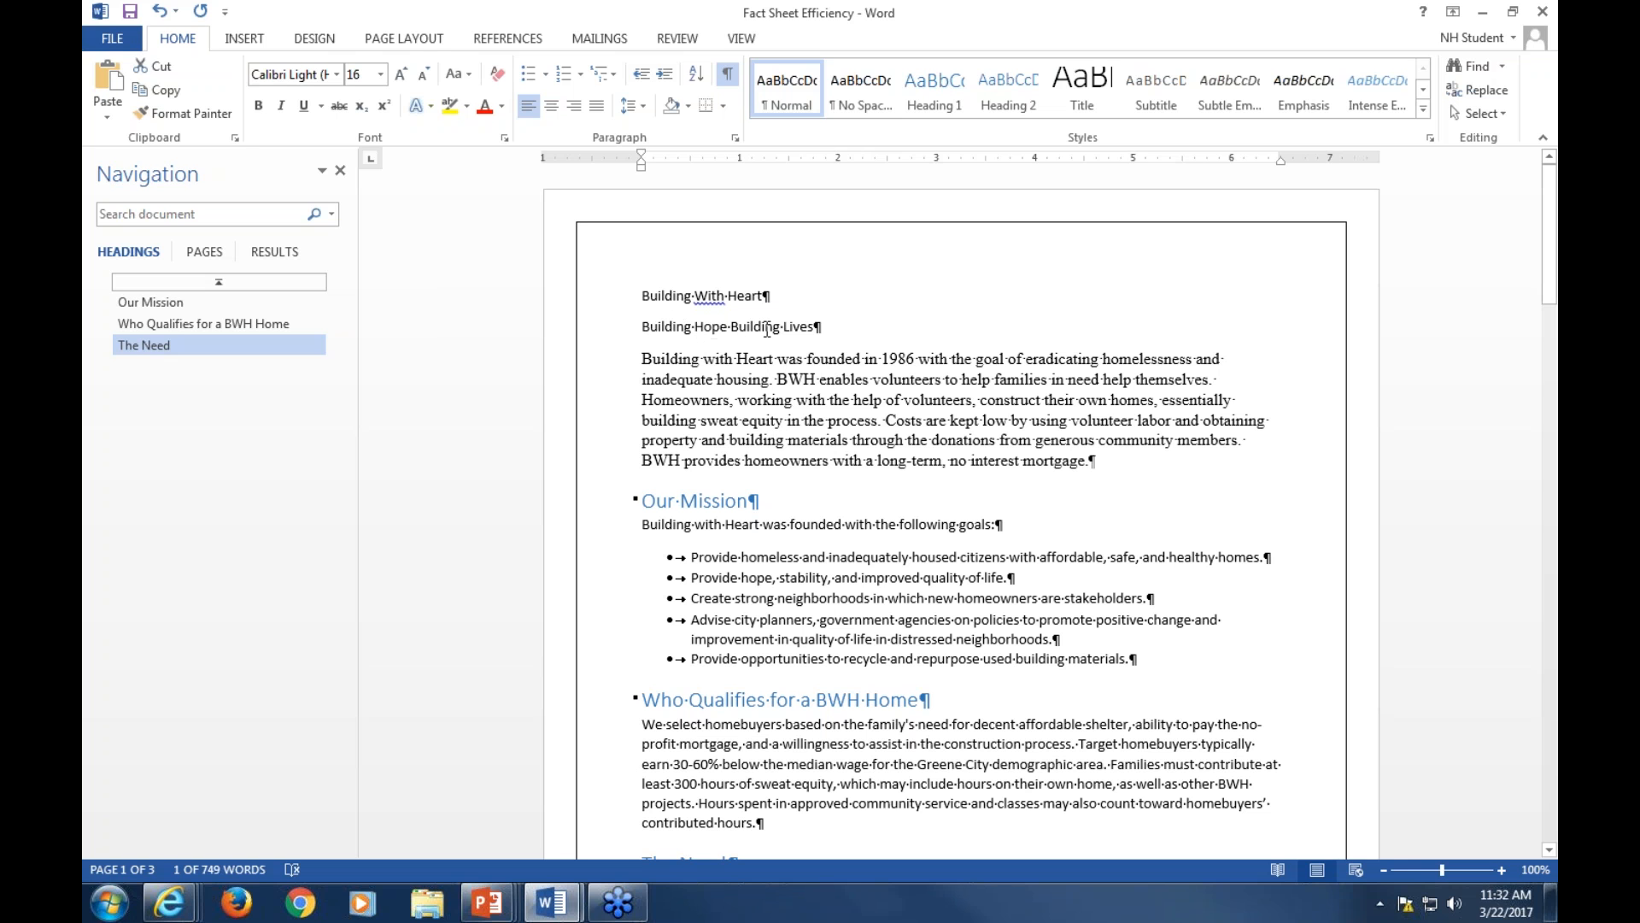
Apply the Emphasis style to the words Building Hope in the second line of the document
left_click_drag(643, 332, 726, 340)
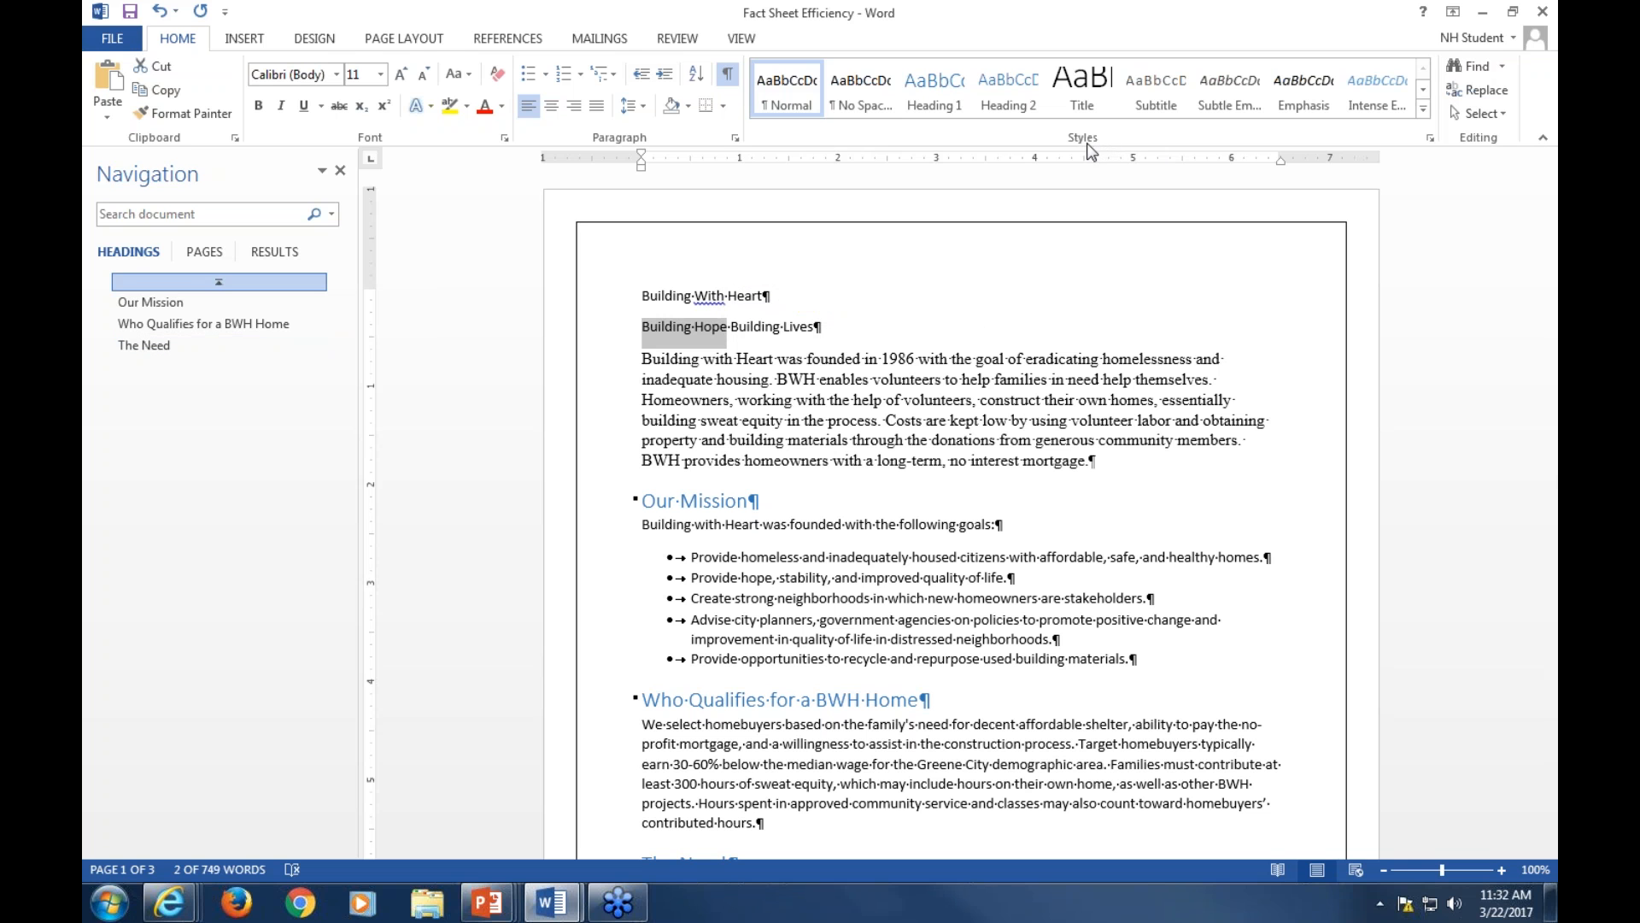
left_click(1292, 91)
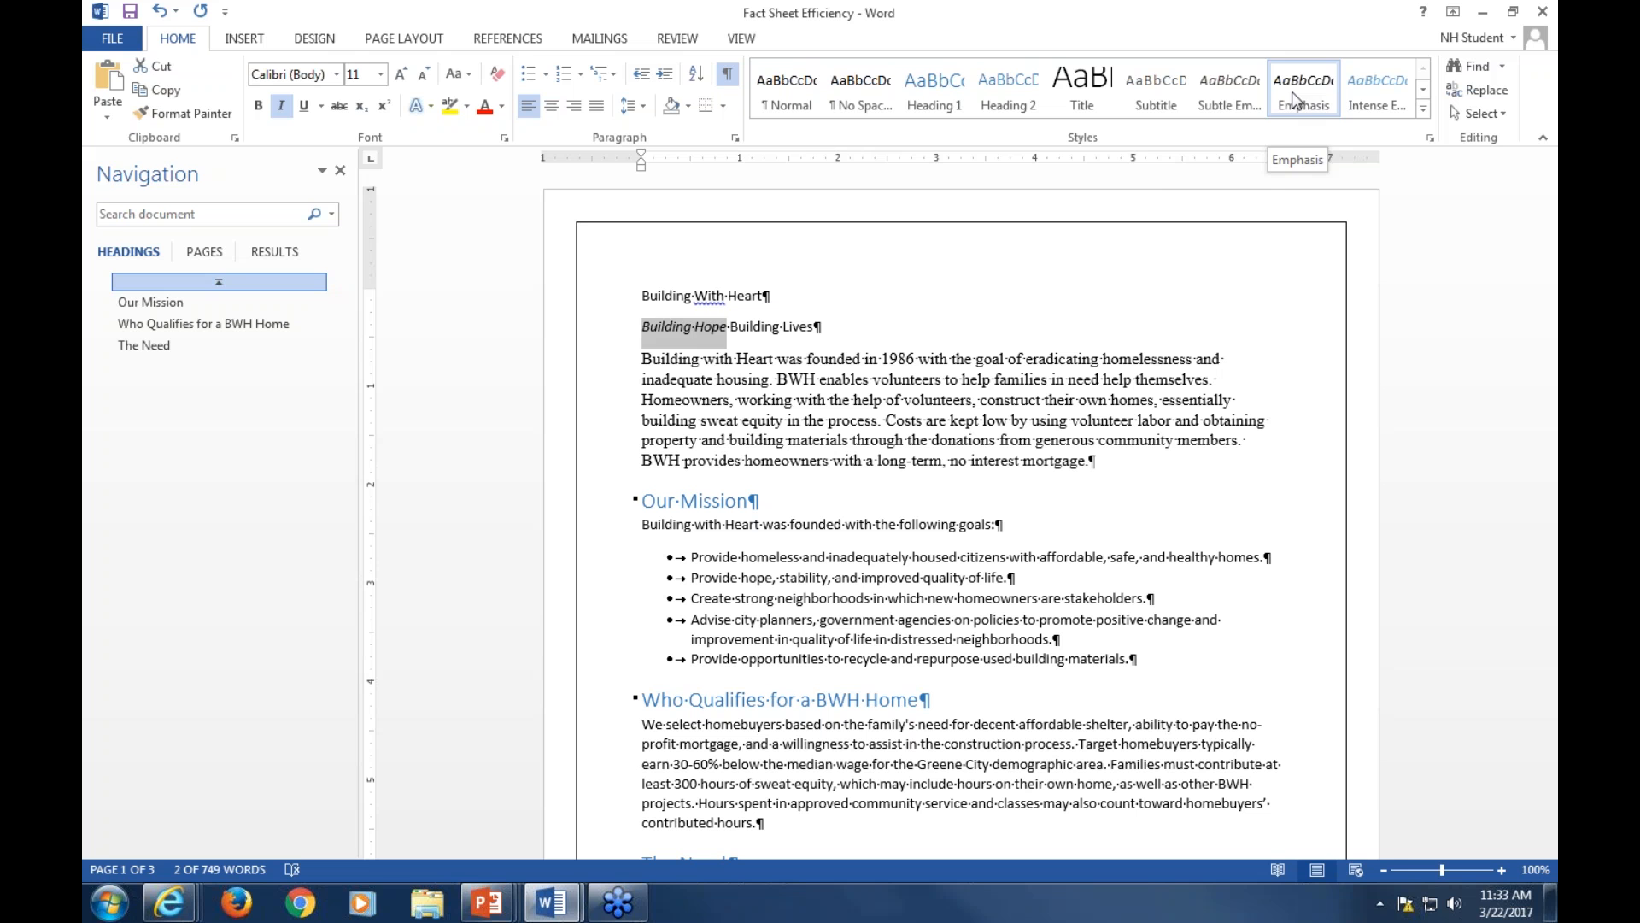
left_click(957, 524)
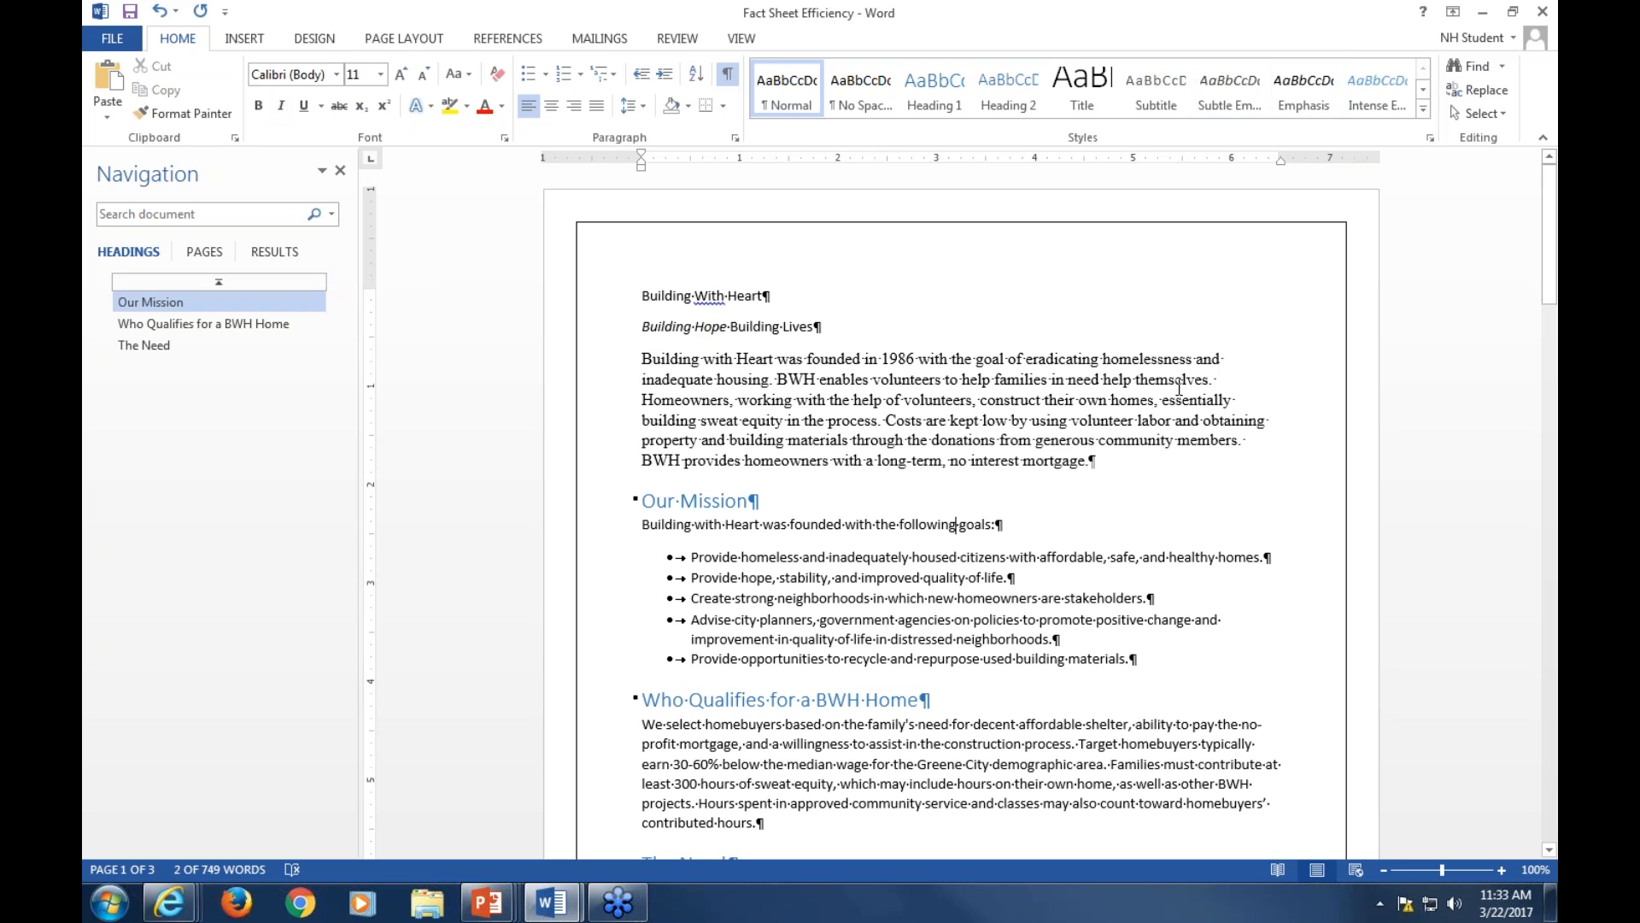
left_click(1296, 98)
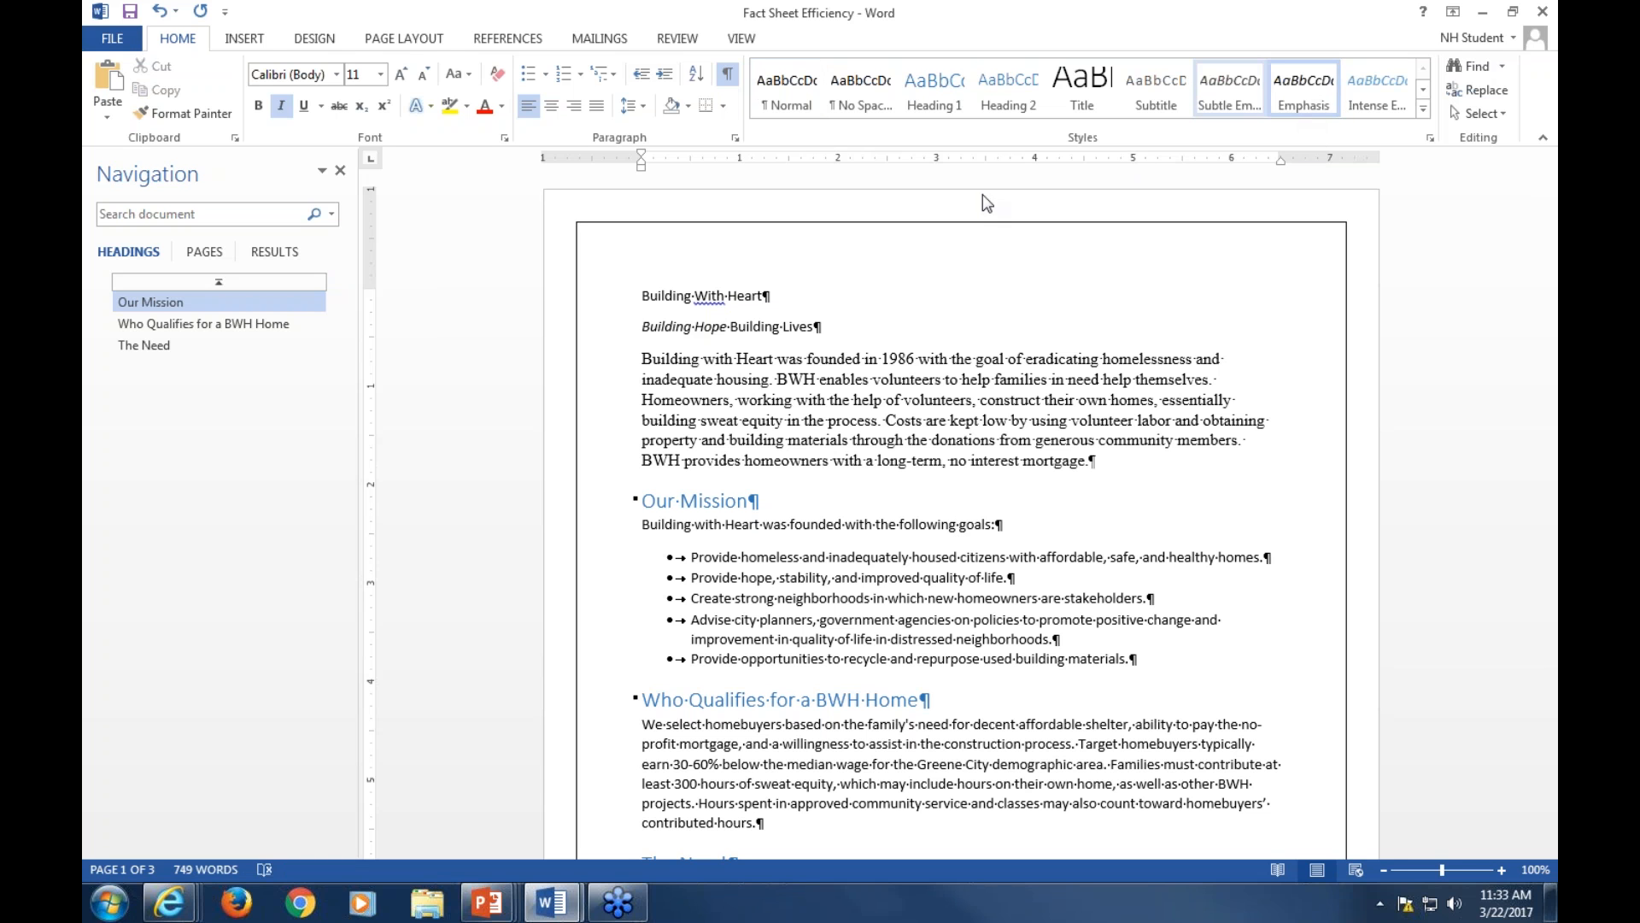
left_click(774, 381)
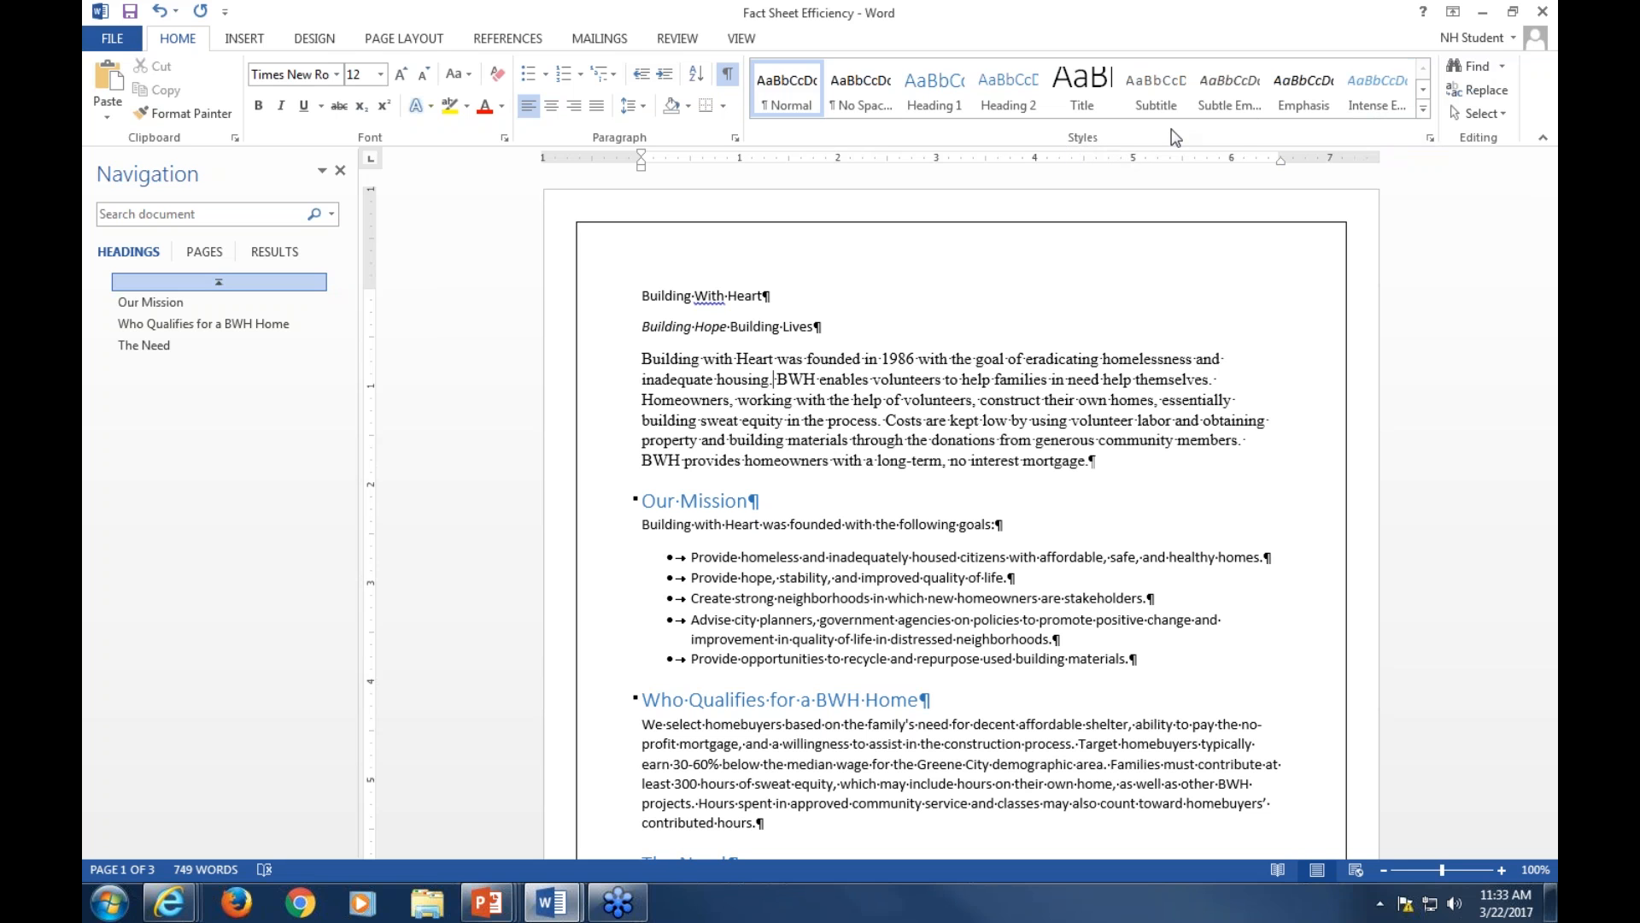
left_click(1423, 91)
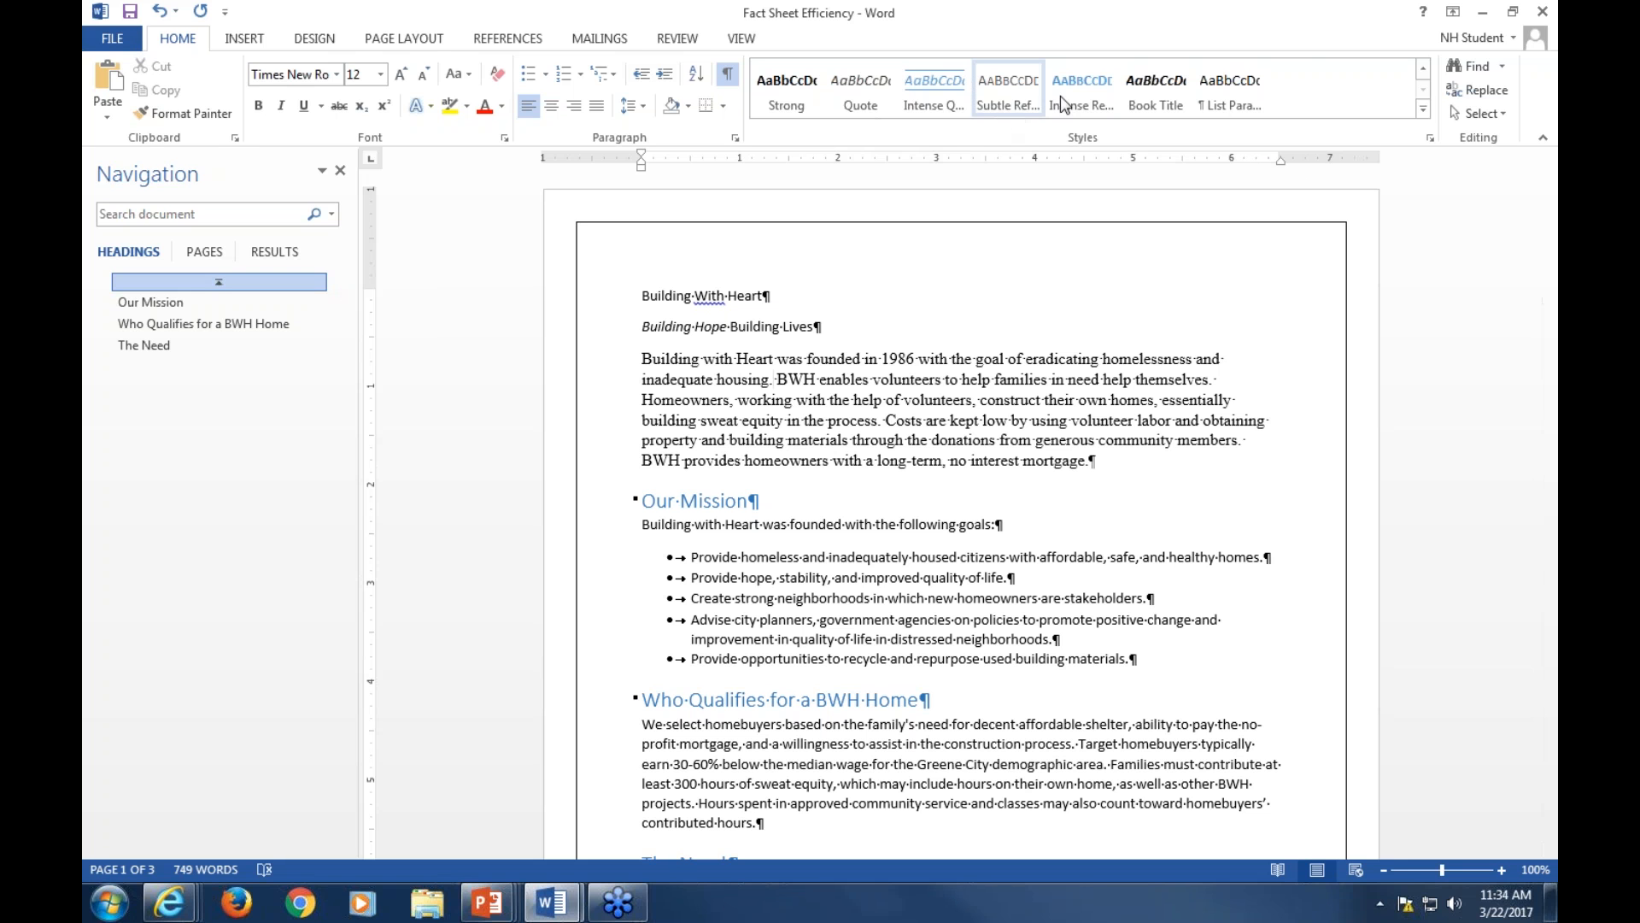
left_click(1424, 111)
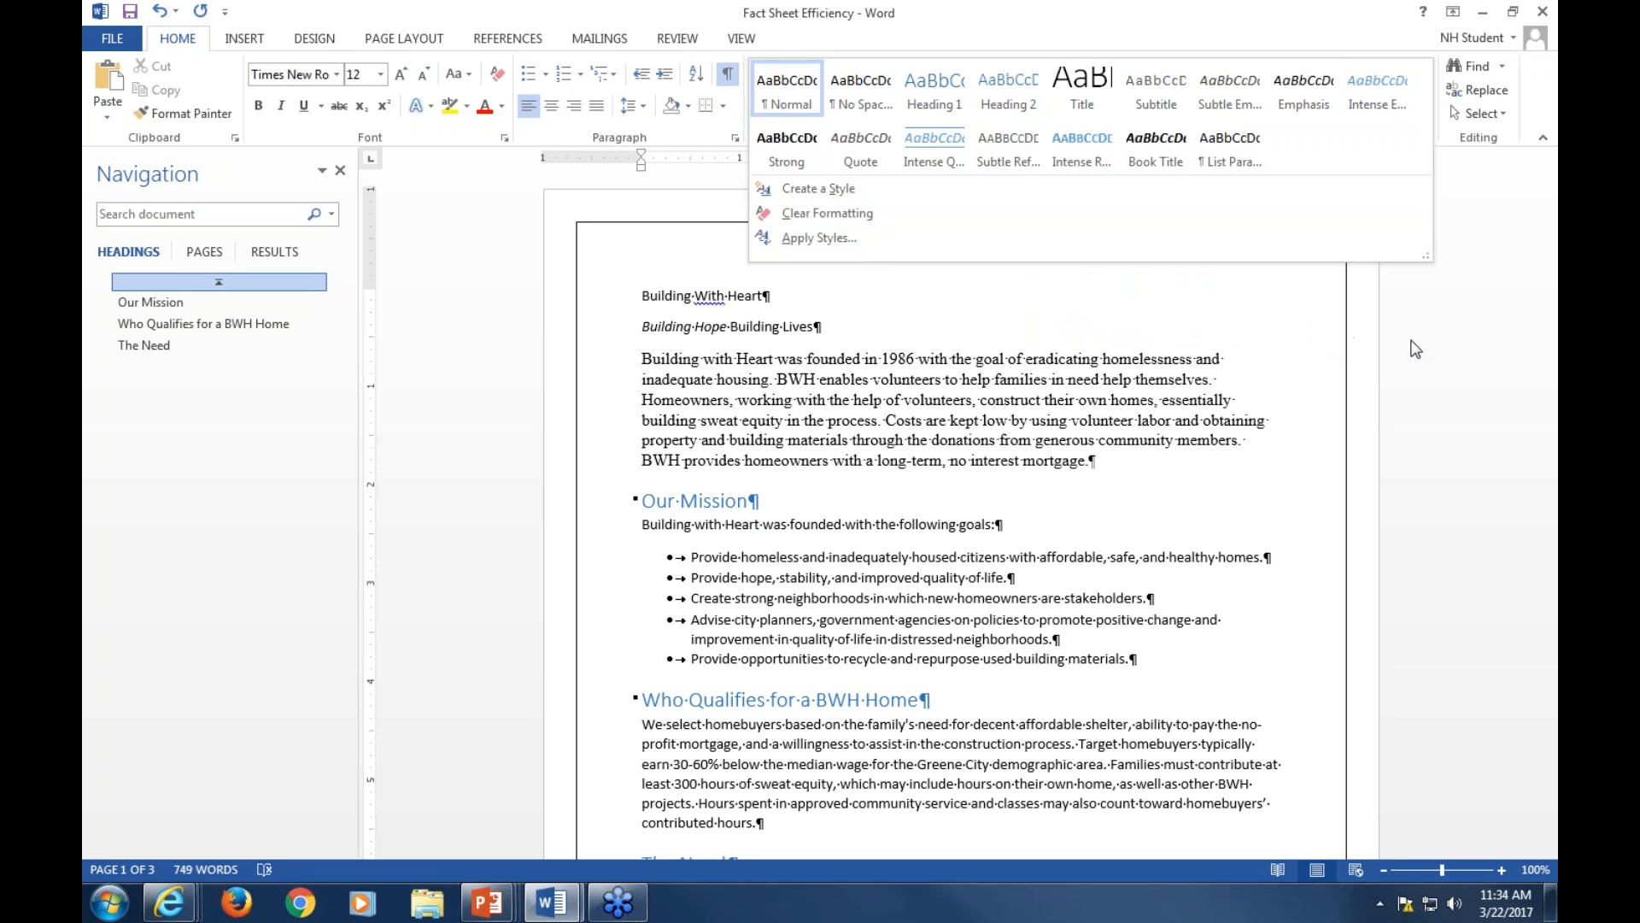
left_click(774, 379)
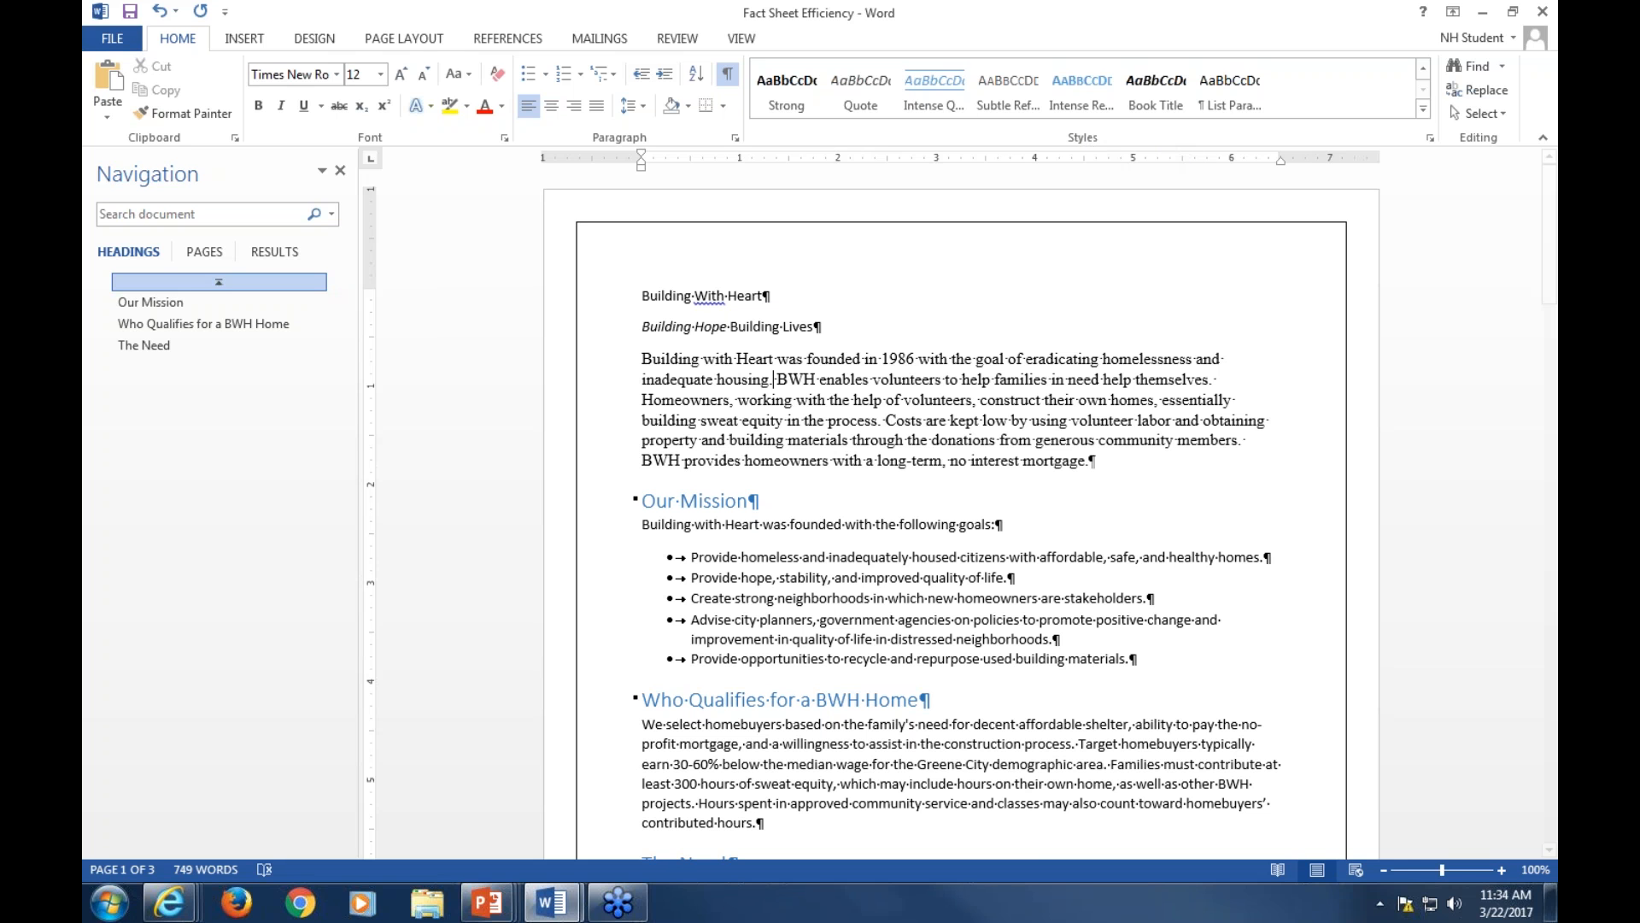
Open the Styles pane, dock it beside the document, and hide the Navigation pane
left_click(1431, 140)
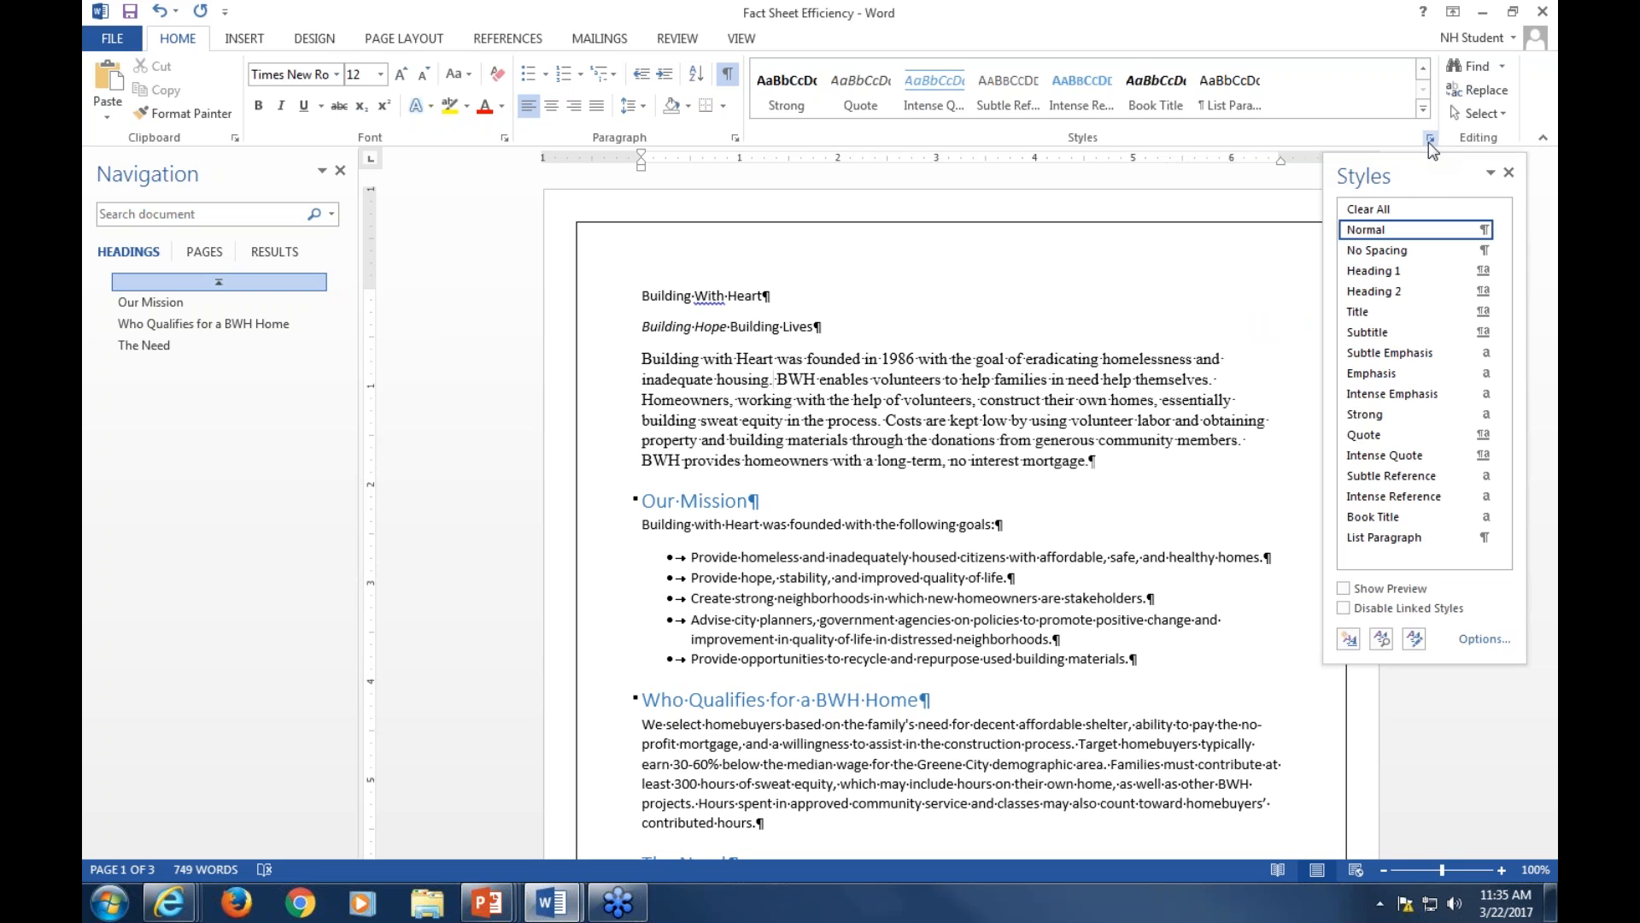
left_click_drag(1426, 173, 1131, 225)
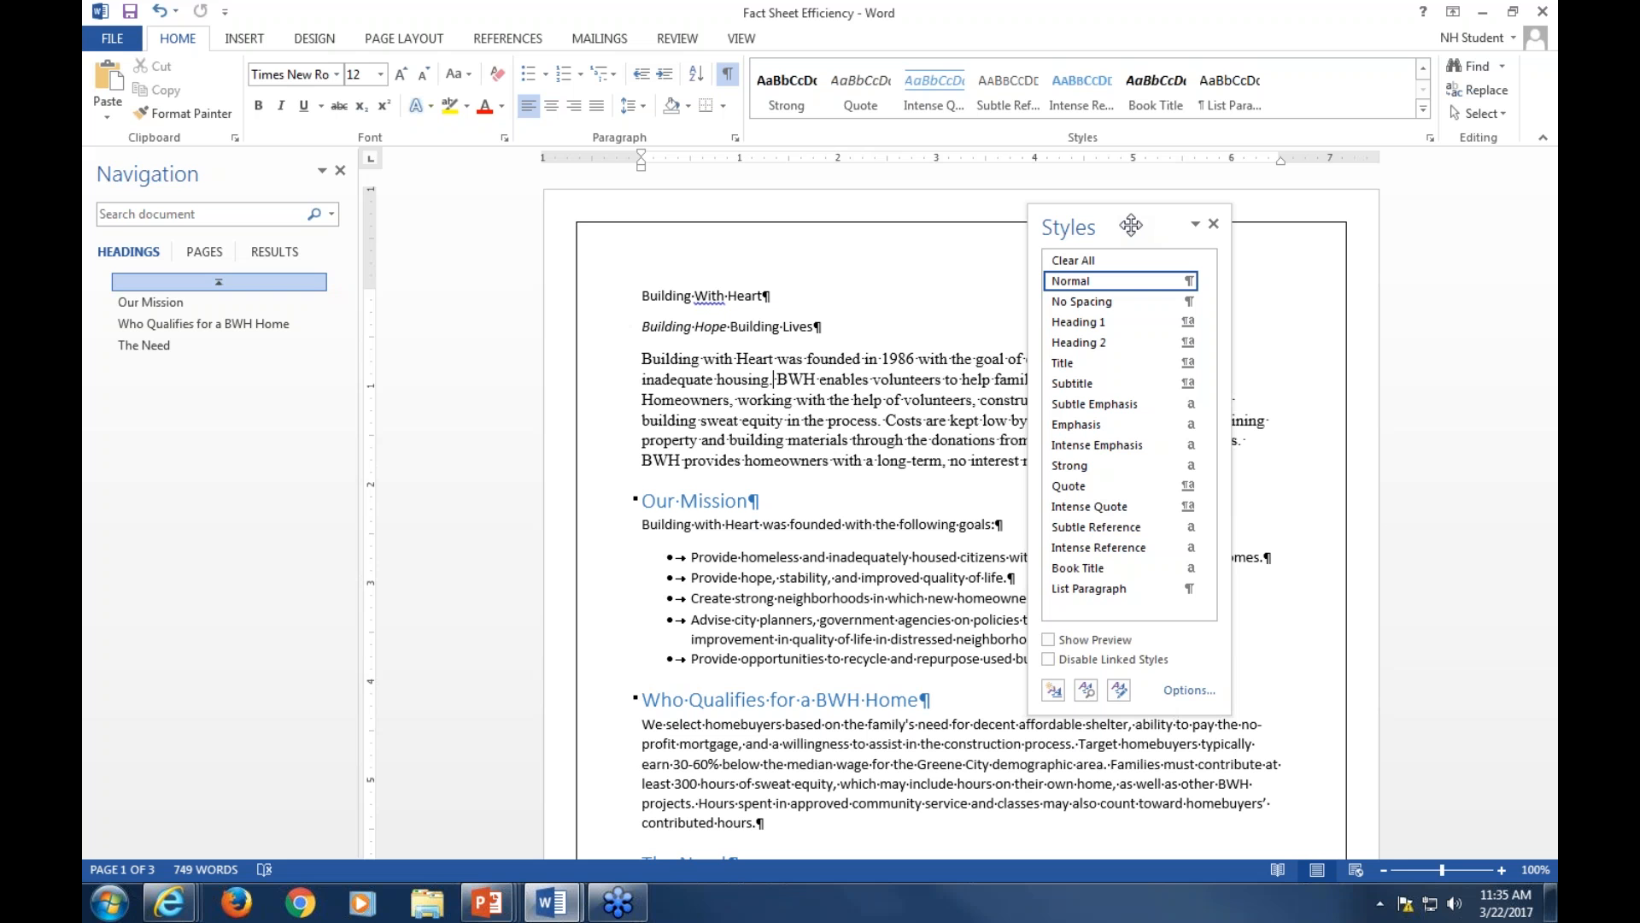
left_click_drag(1132, 224, 1166, 251)
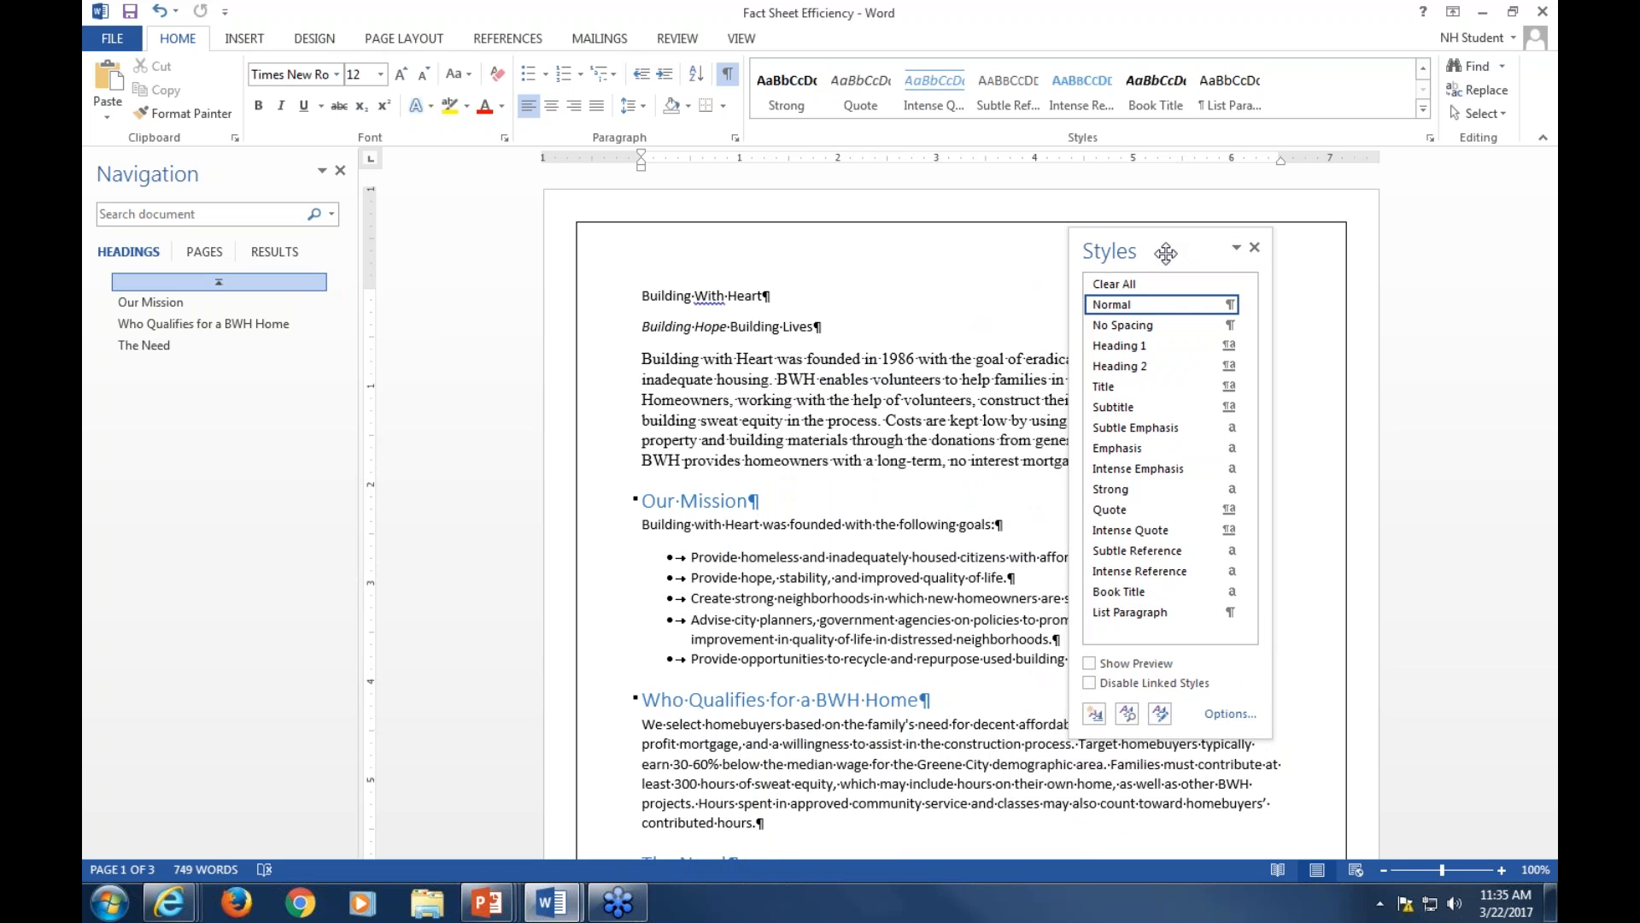
left_click_drag(1167, 252, 240, 346)
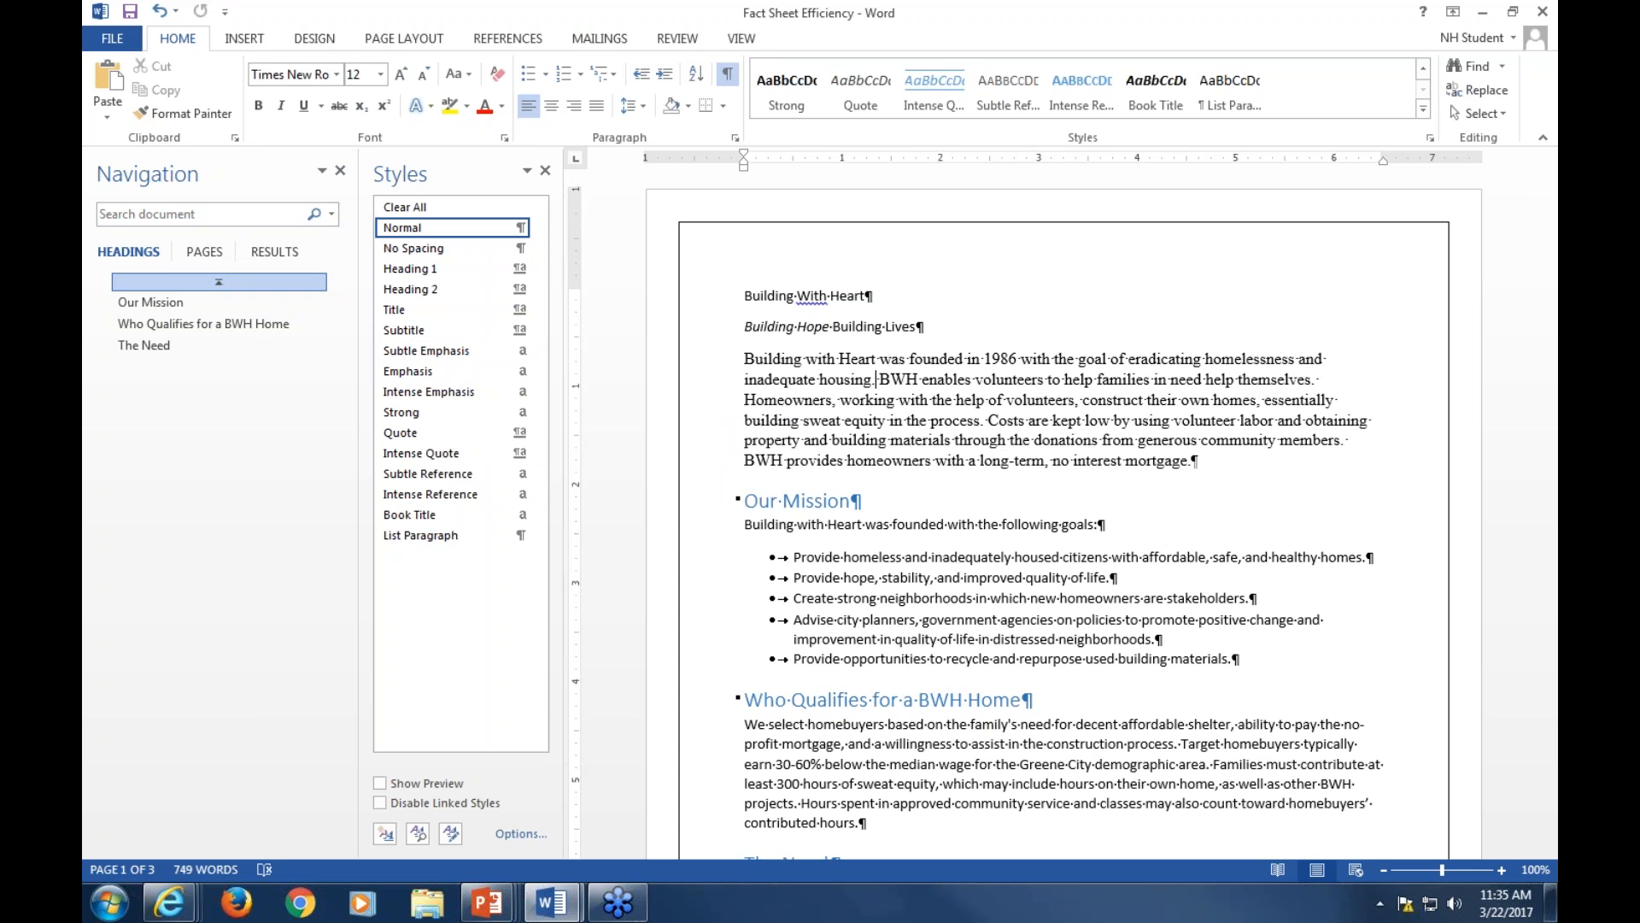
left_click(740, 39)
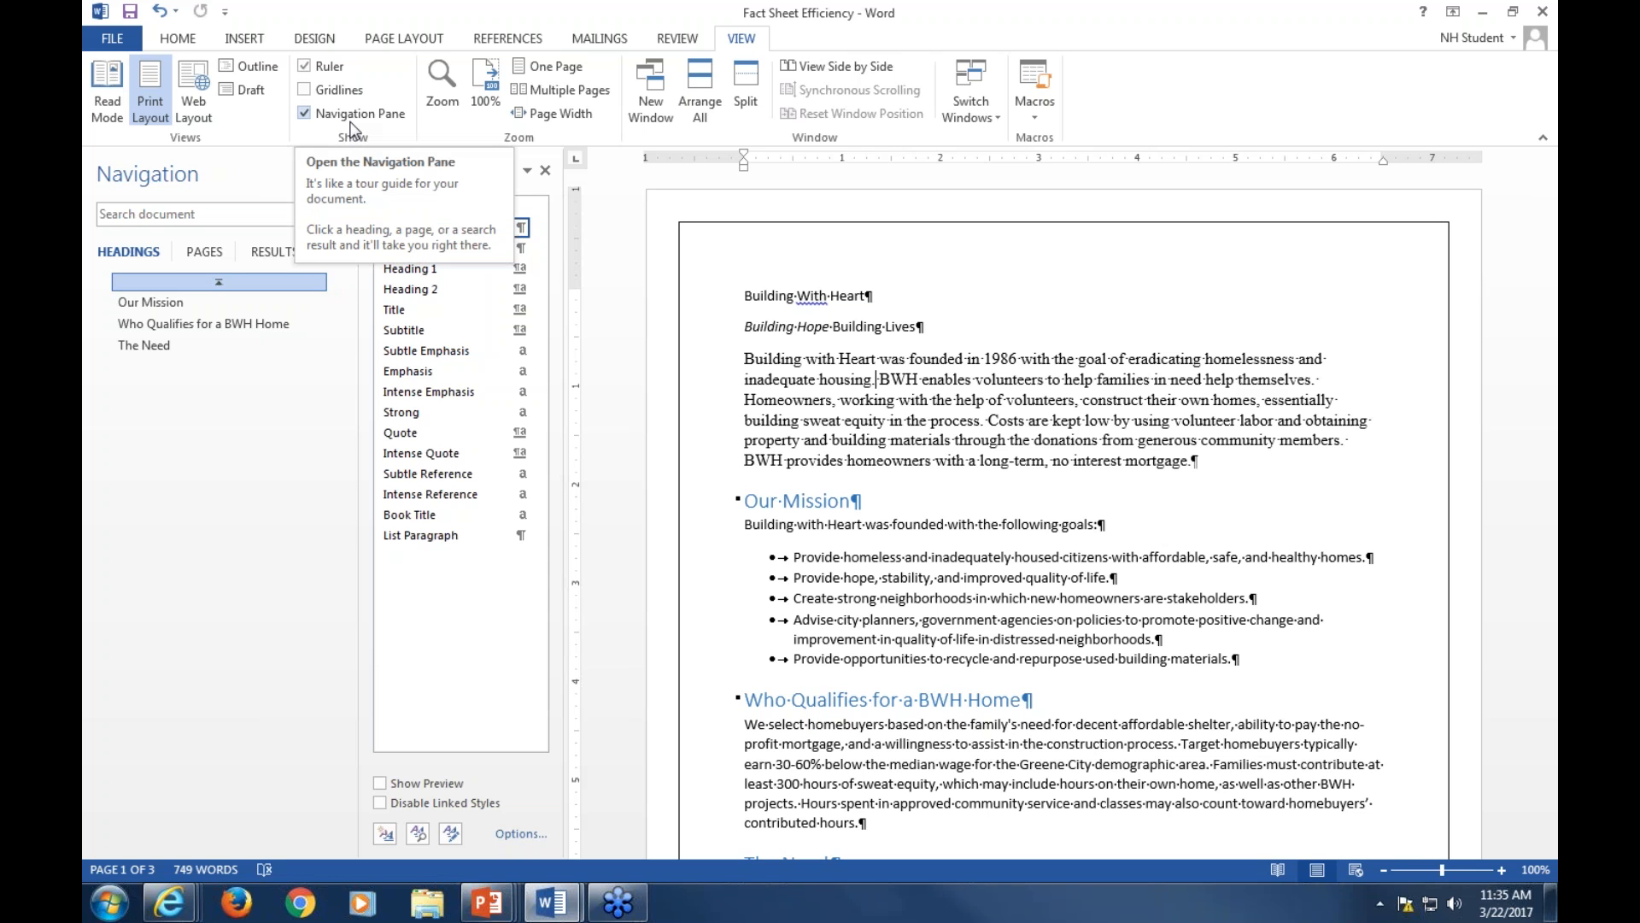
left_click(303, 114)
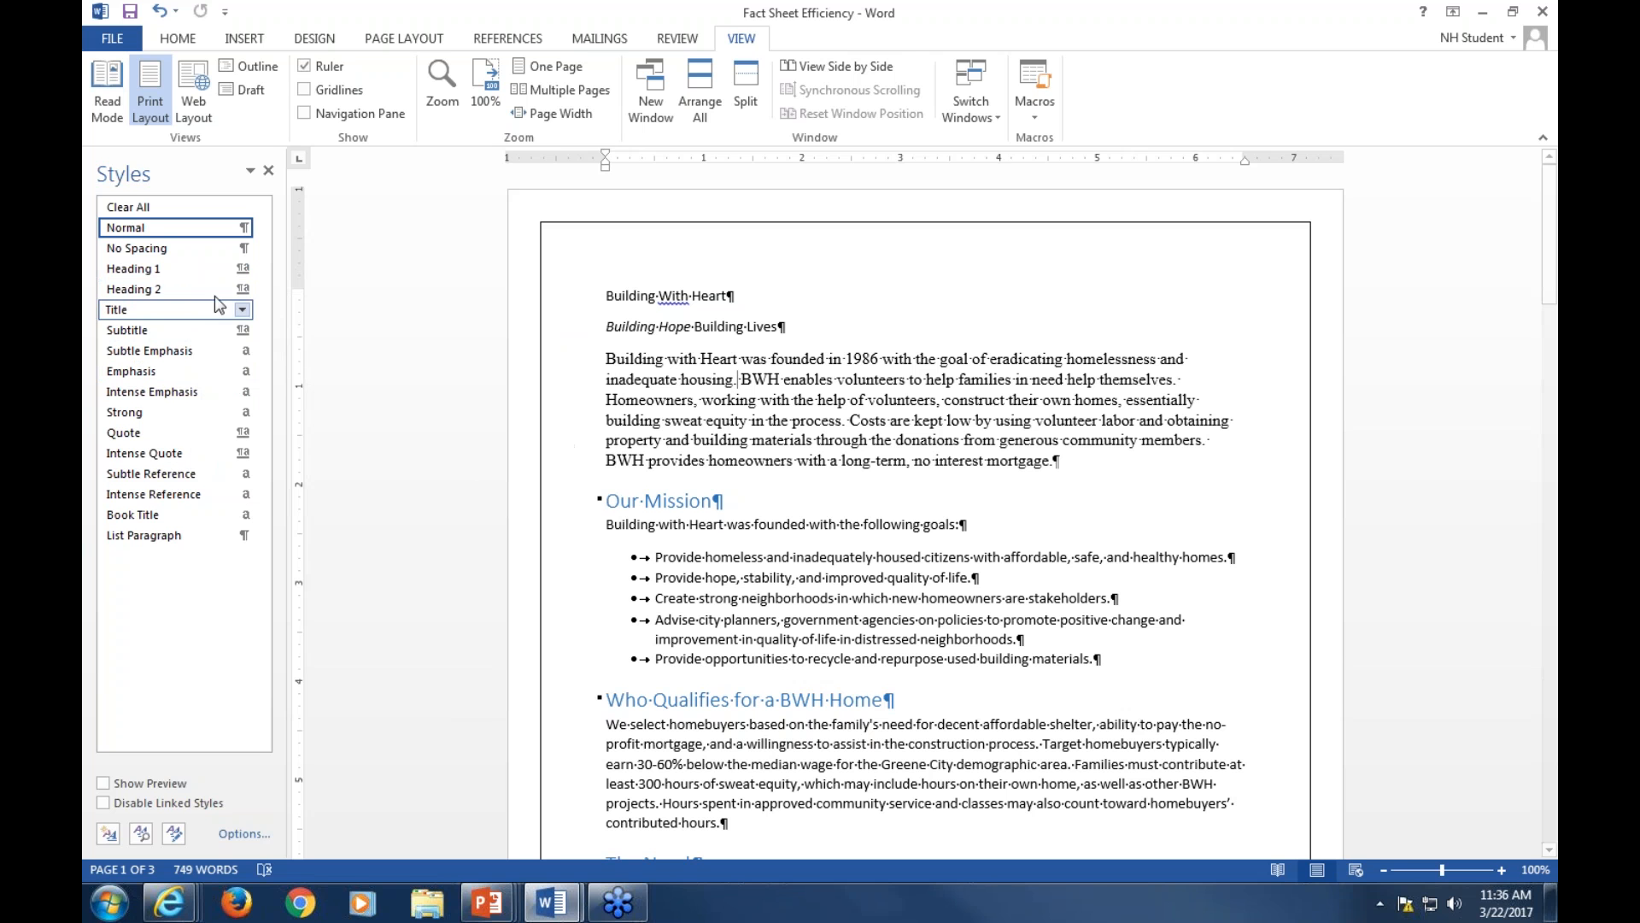
mouse_move(246, 293)
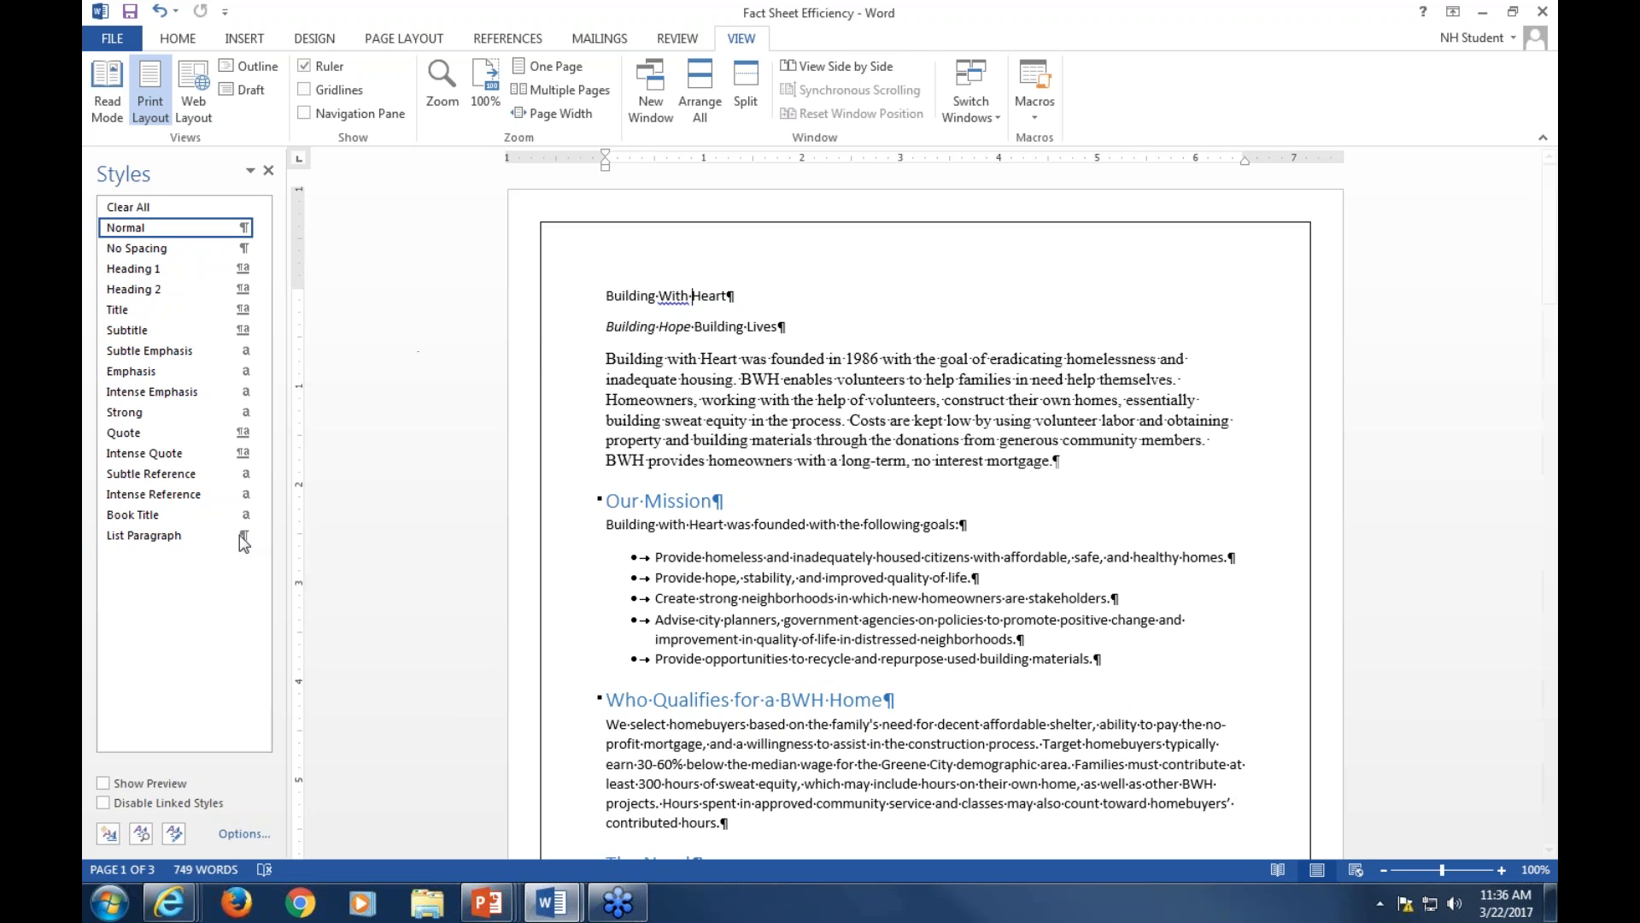
left_click(132, 515)
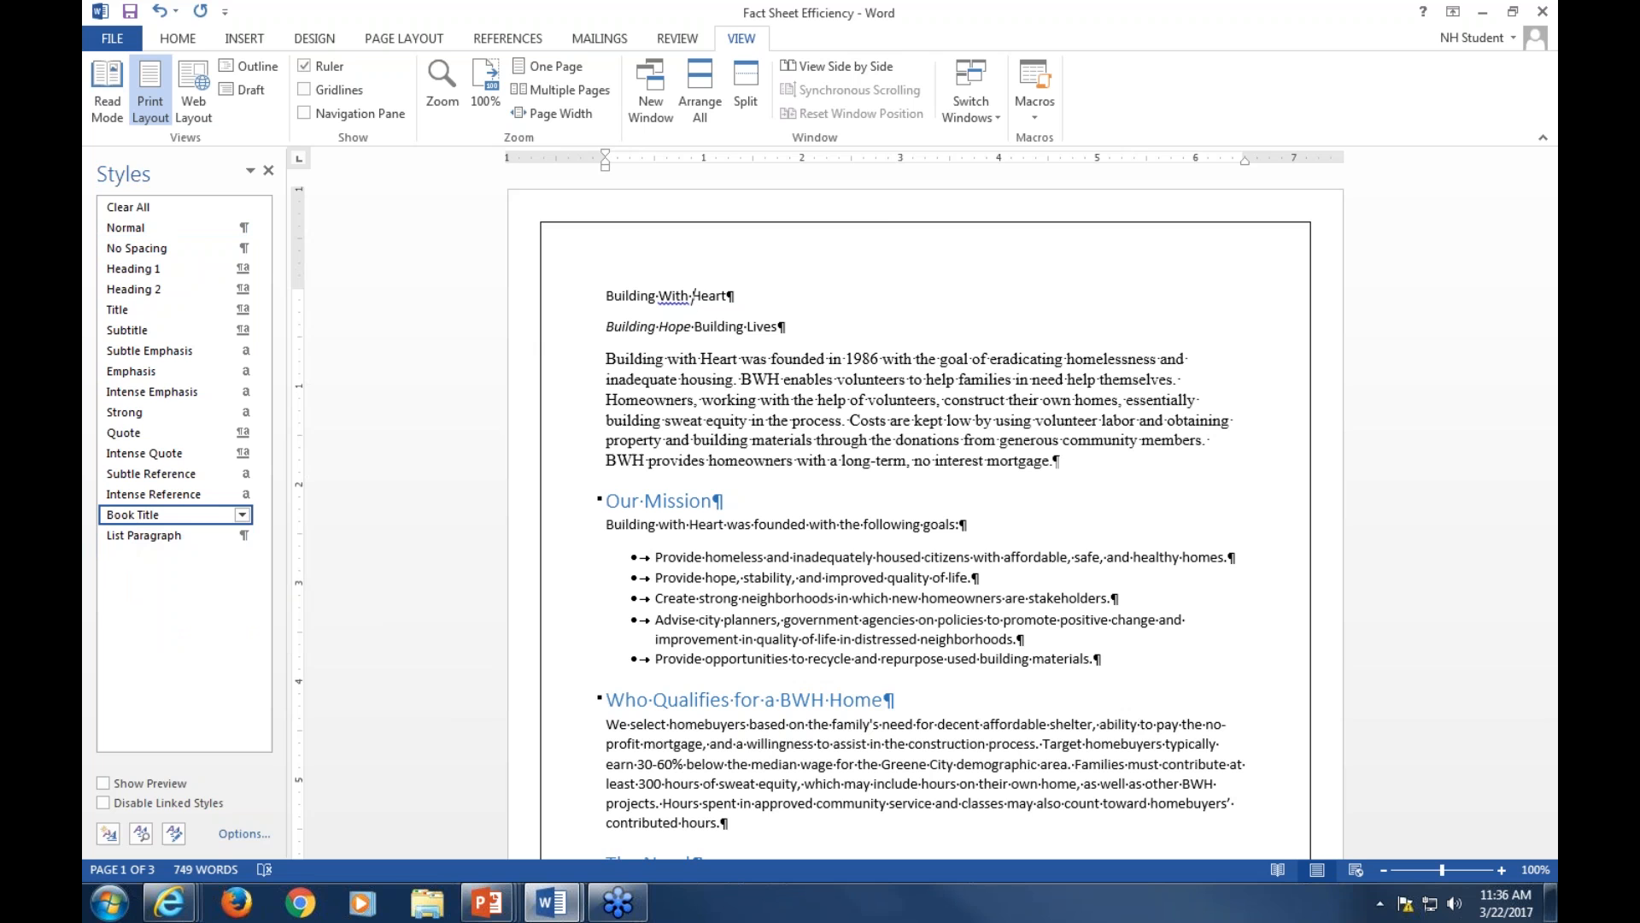
double_click(712, 287)
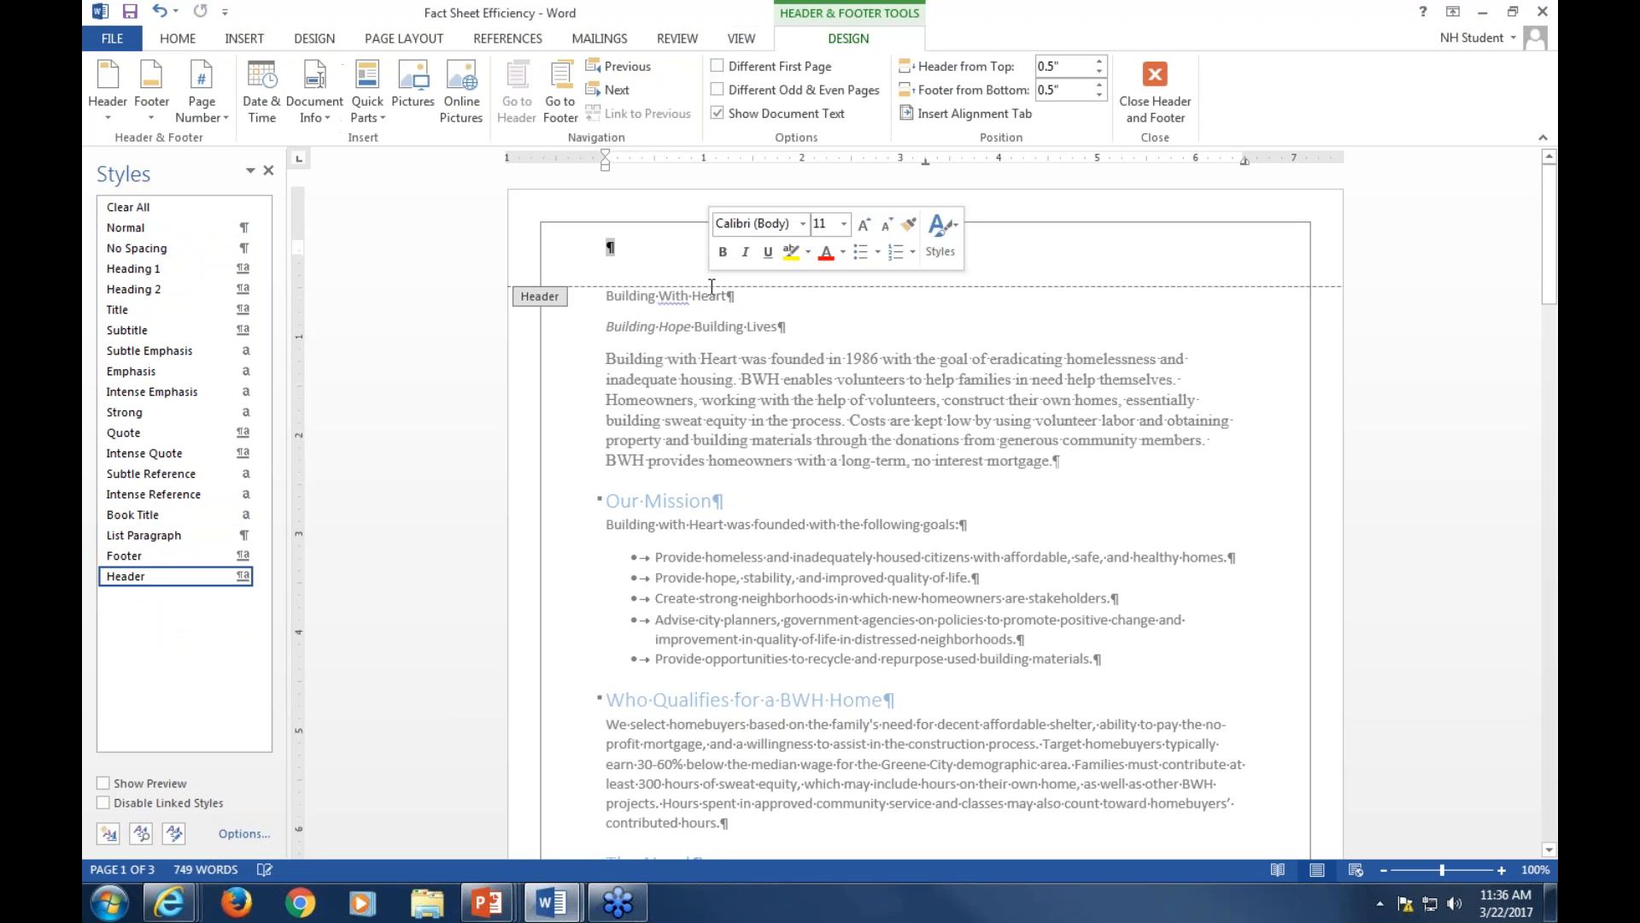
double_click(679, 387)
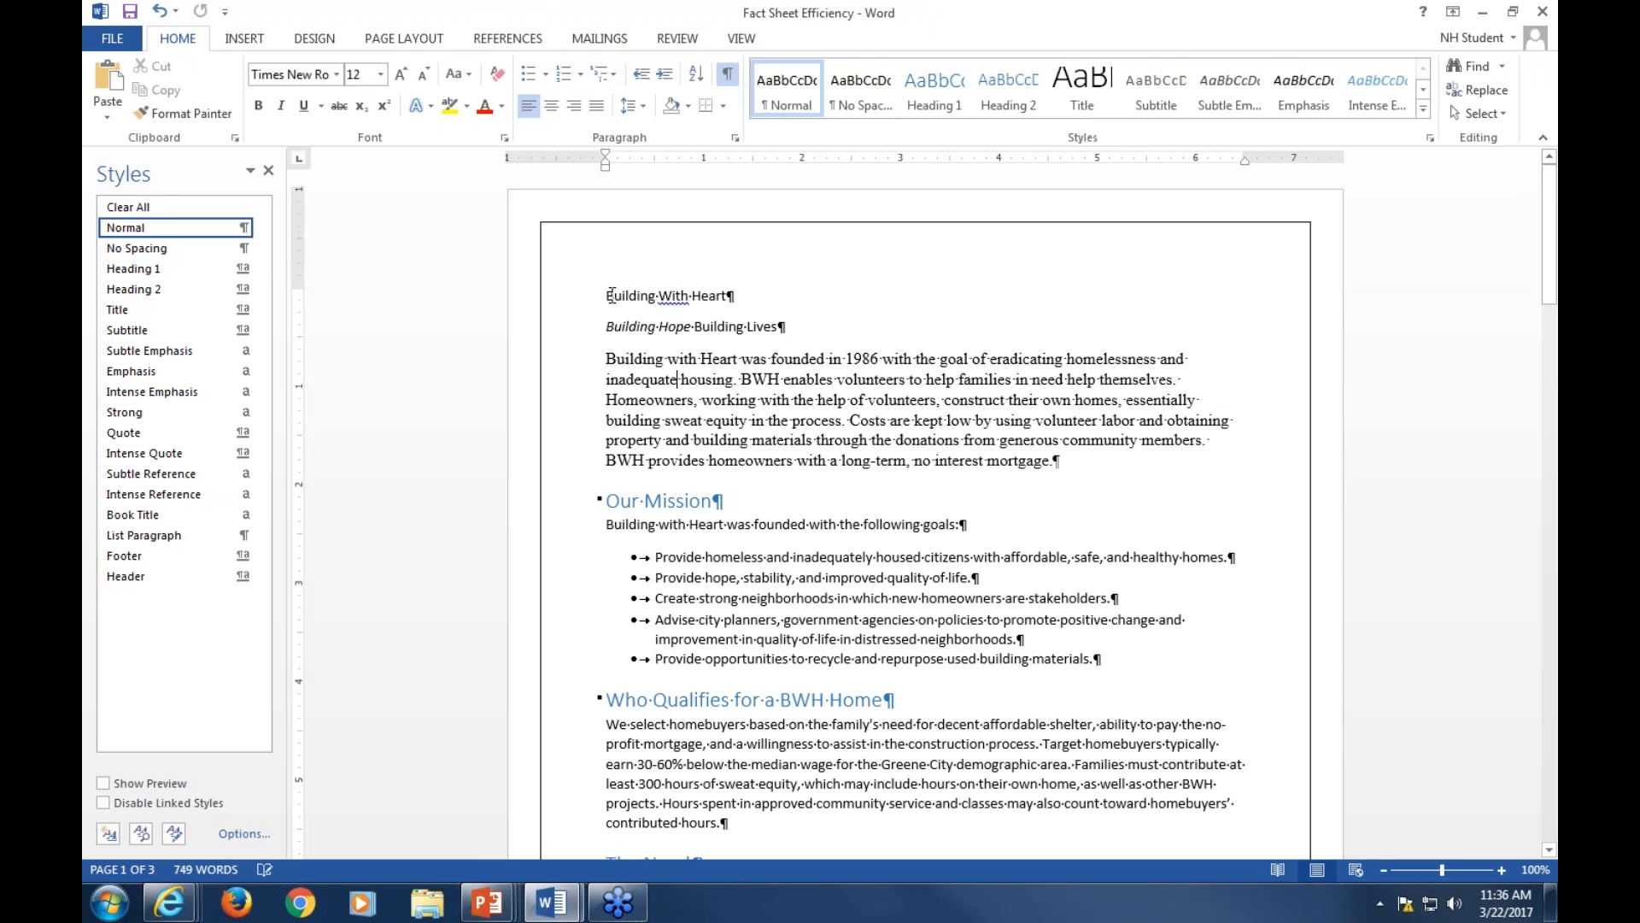
Apply the Title style to the Building With Heart line at the top of the document
left_click_drag(608, 294, 745, 293)
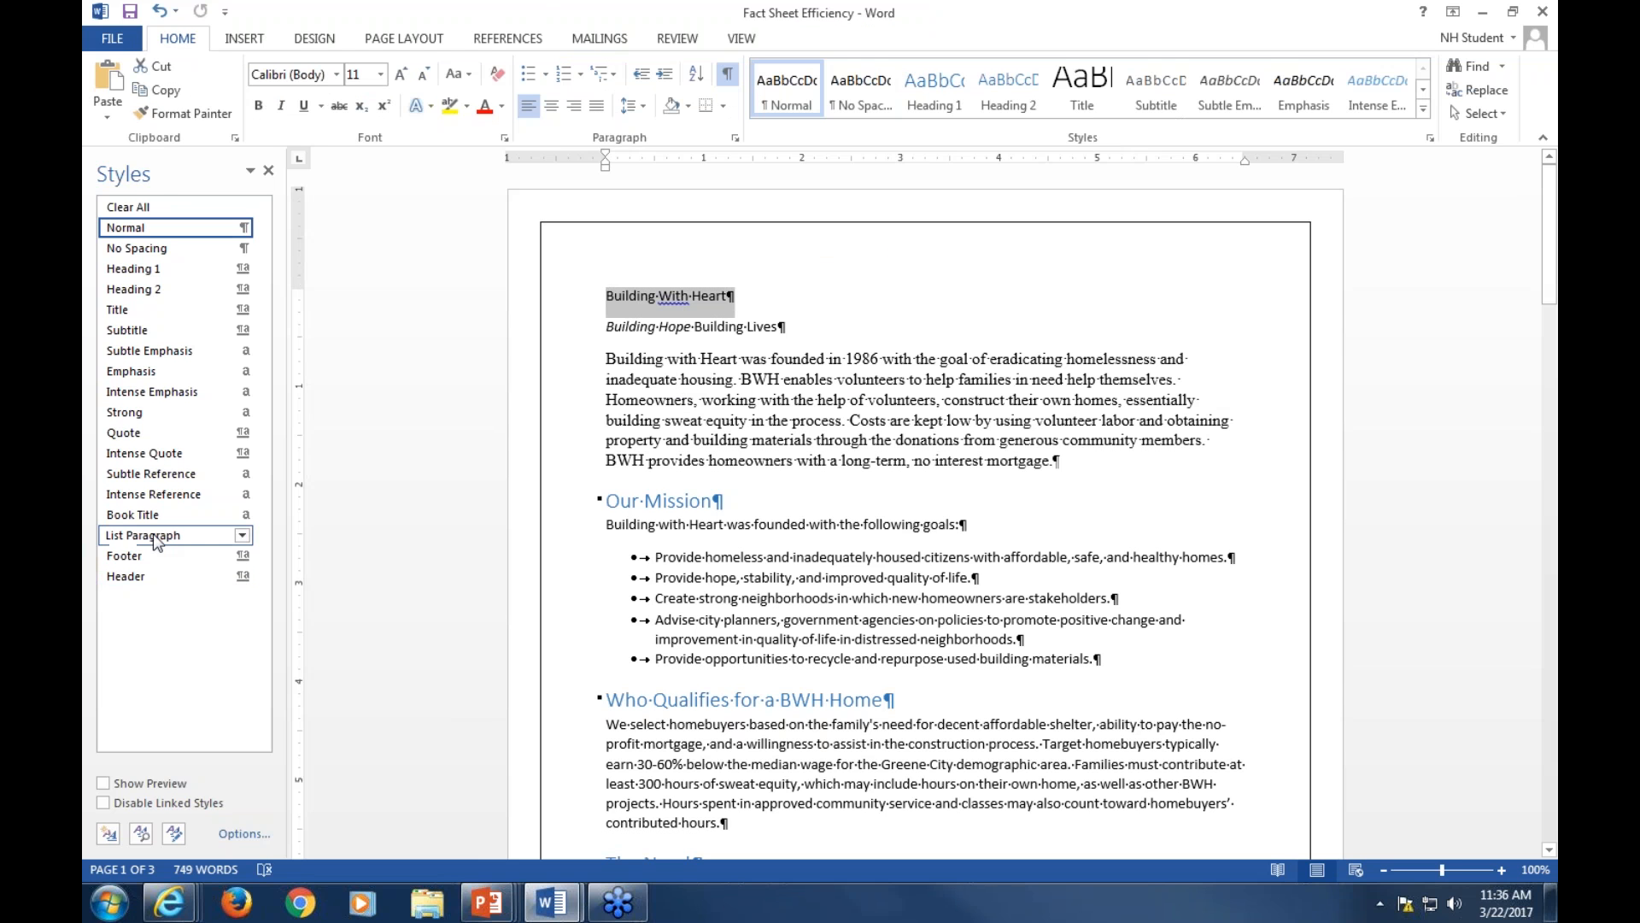
left_click(137, 516)
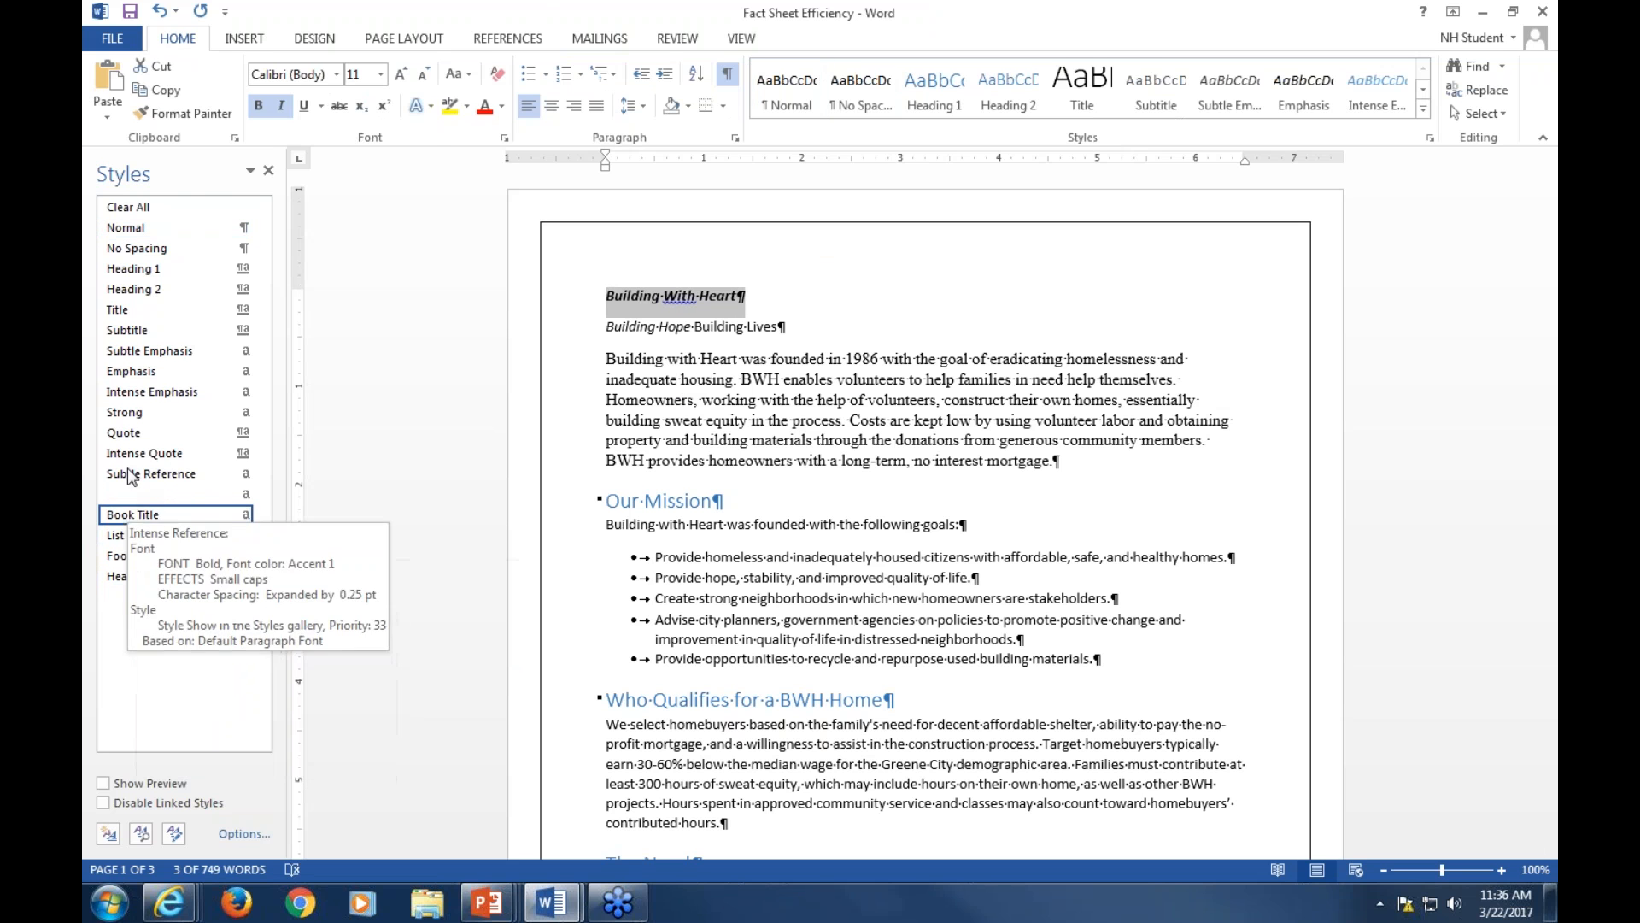
left_click(135, 315)
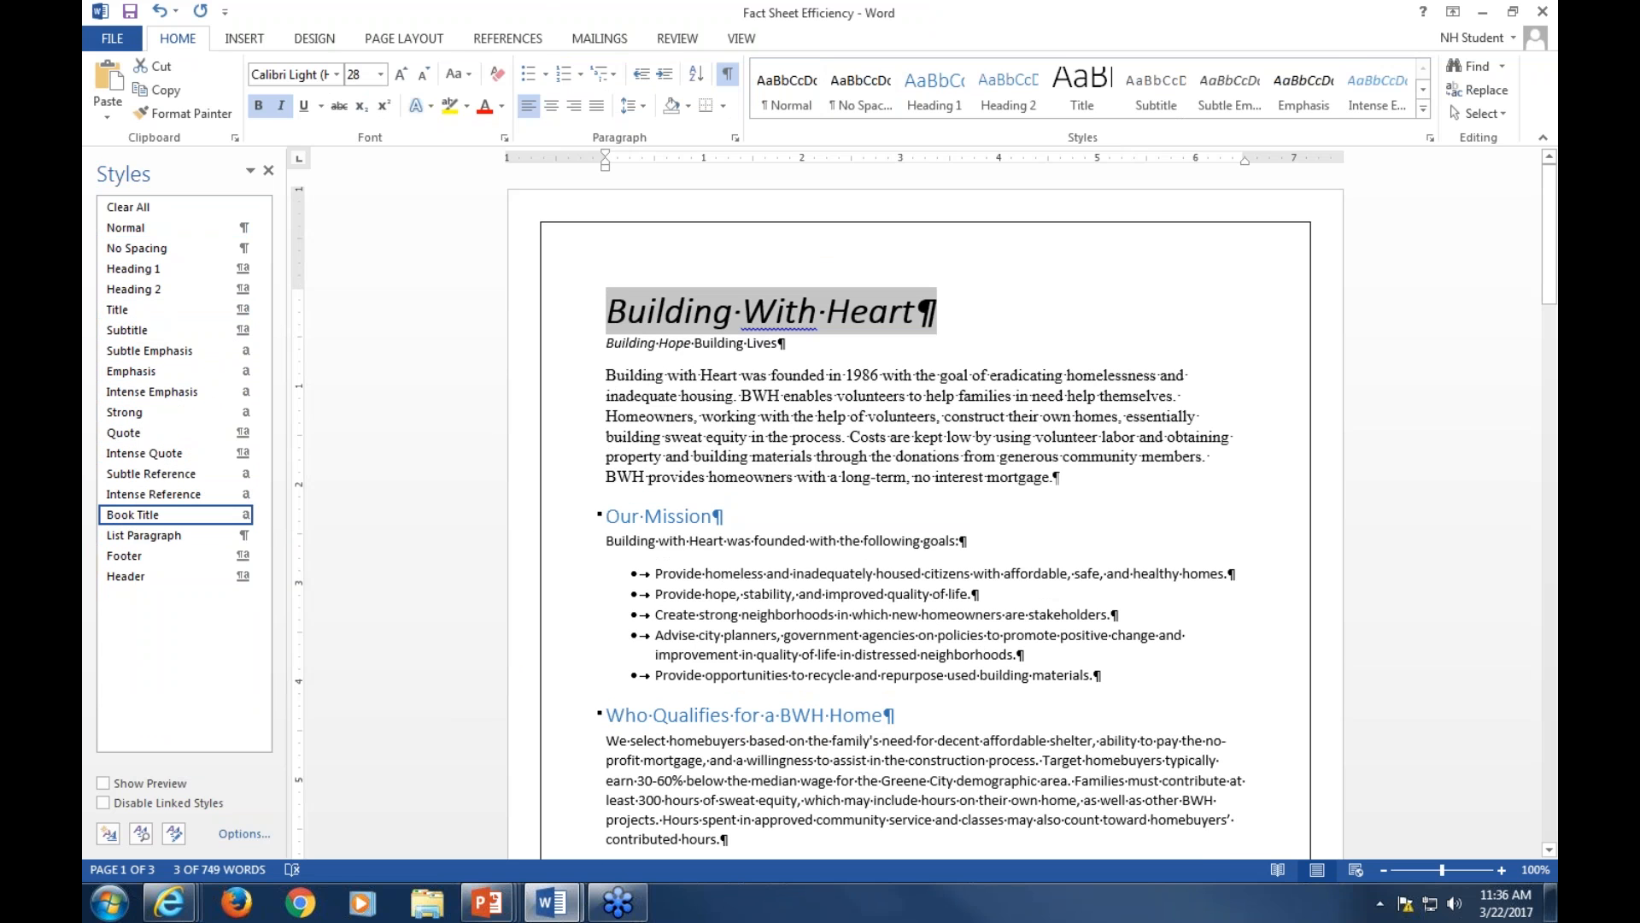
Apply the Heading 2 style to the Building Hope Building Lives line
triple_click(639, 342)
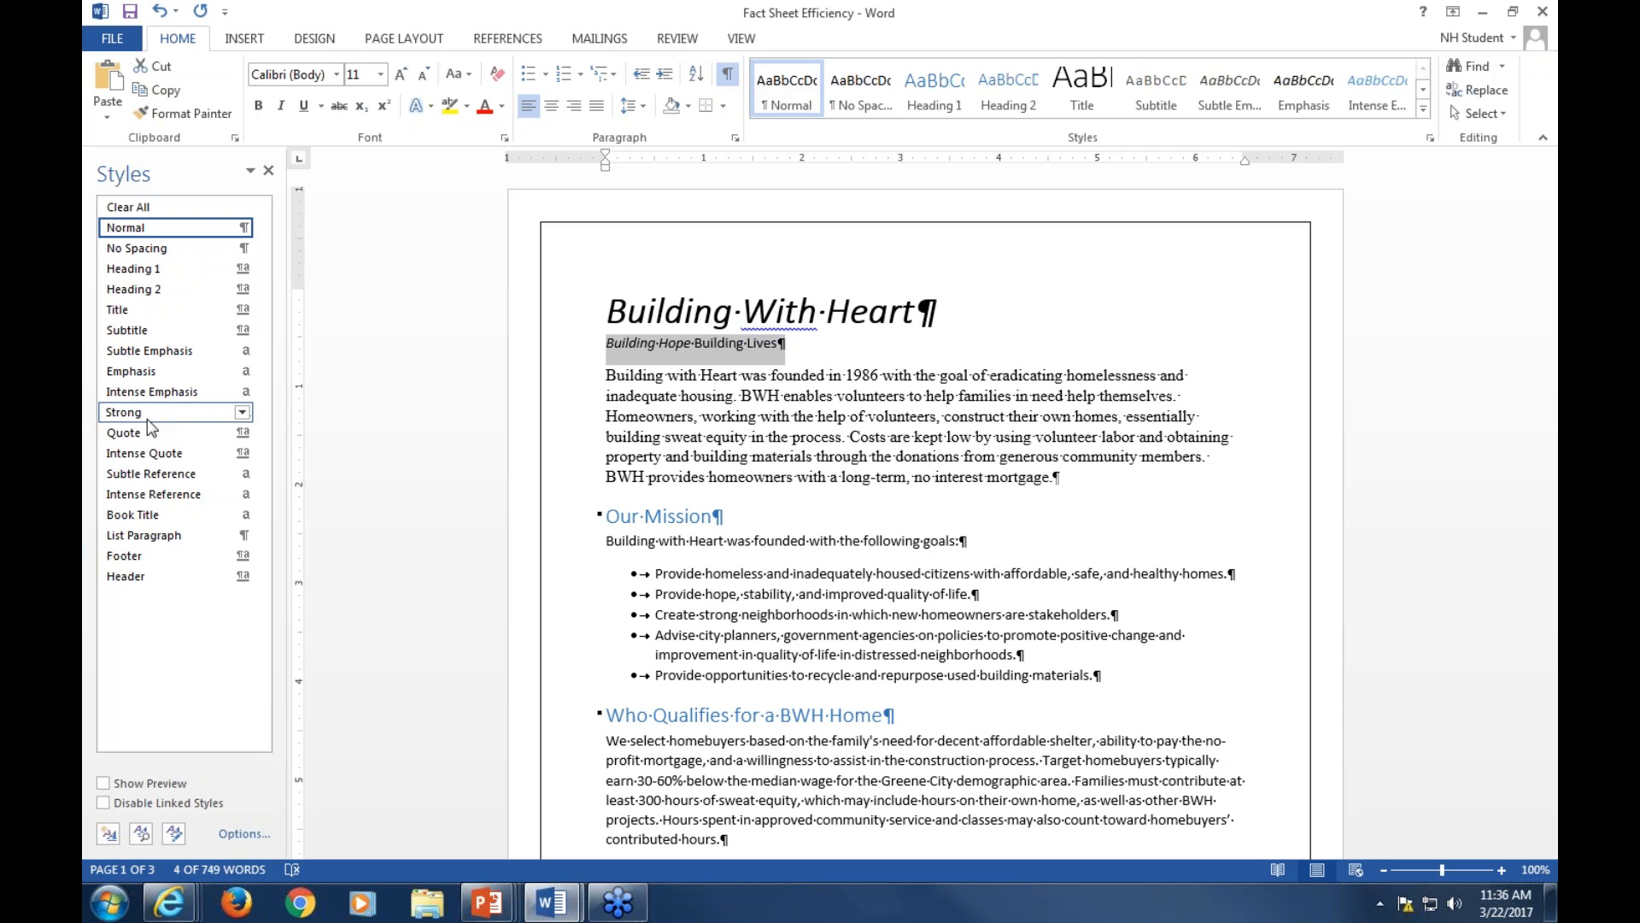
left_click(130, 290)
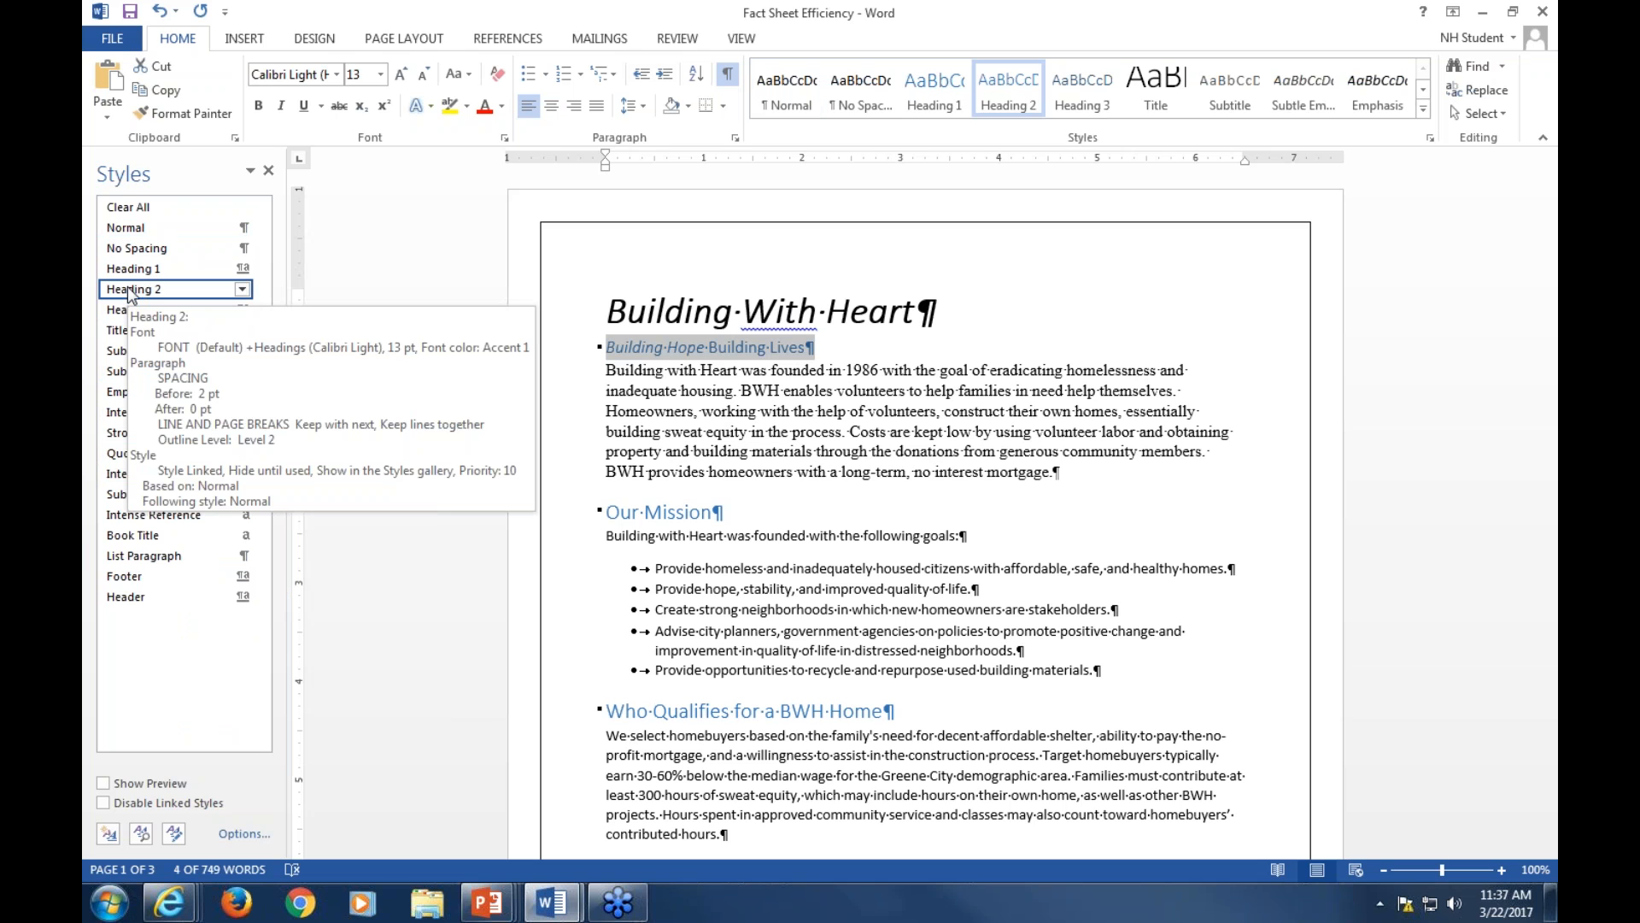
left_click(662, 513)
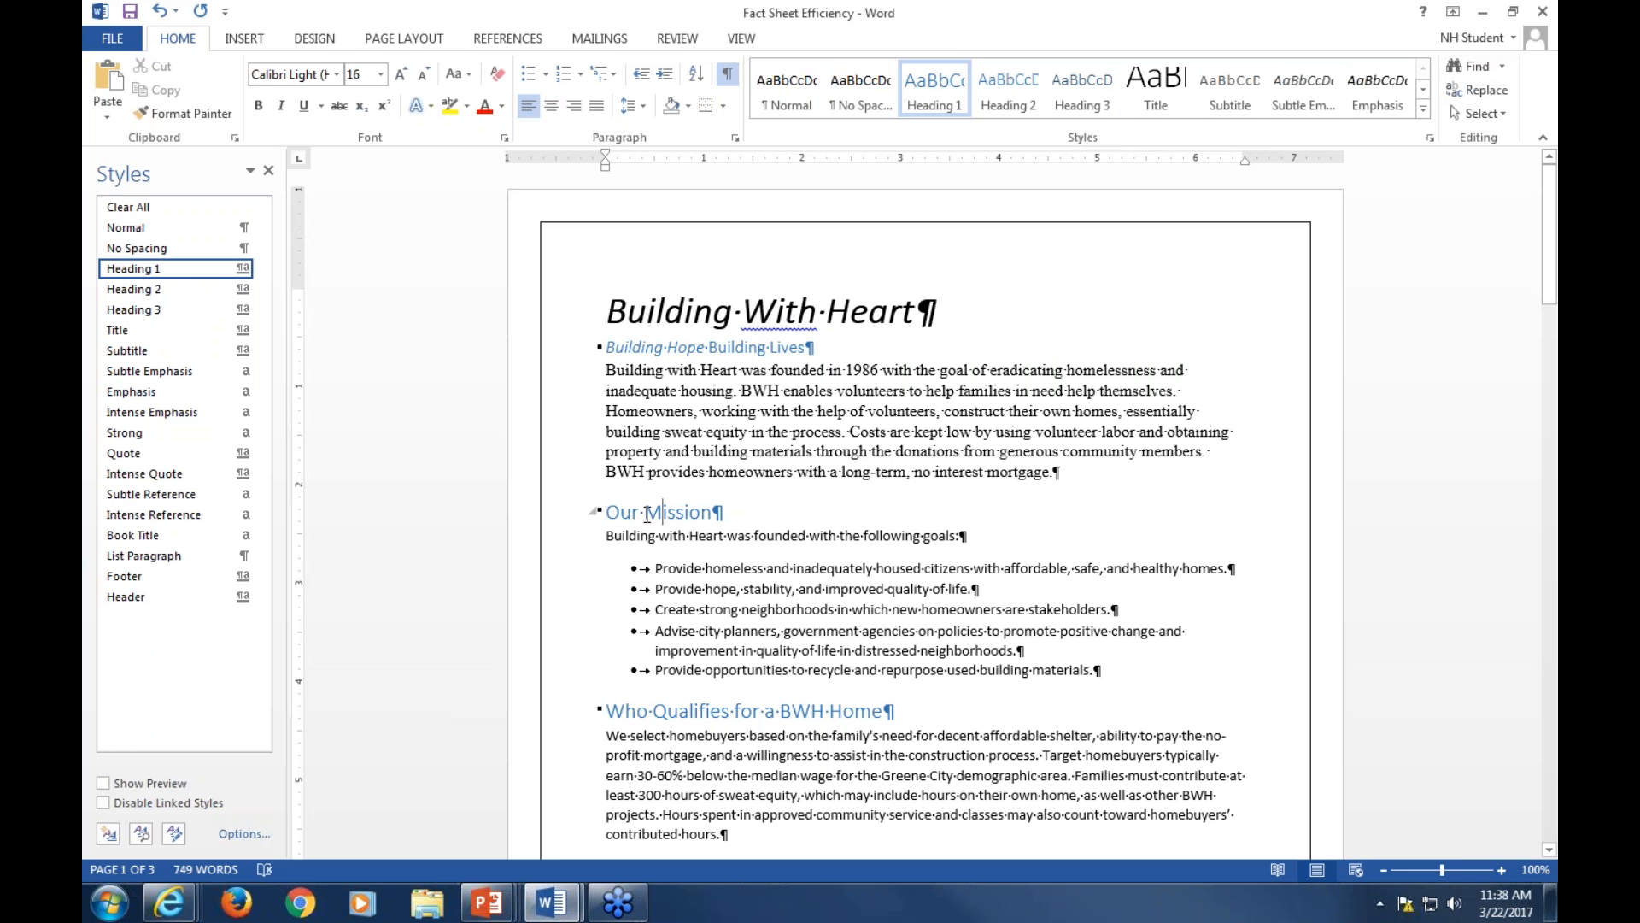
left_click(365, 107)
Open the Heading 1 style for modification and set its following-paragraph style to Normal
scroll(712, 619, "down", 2)
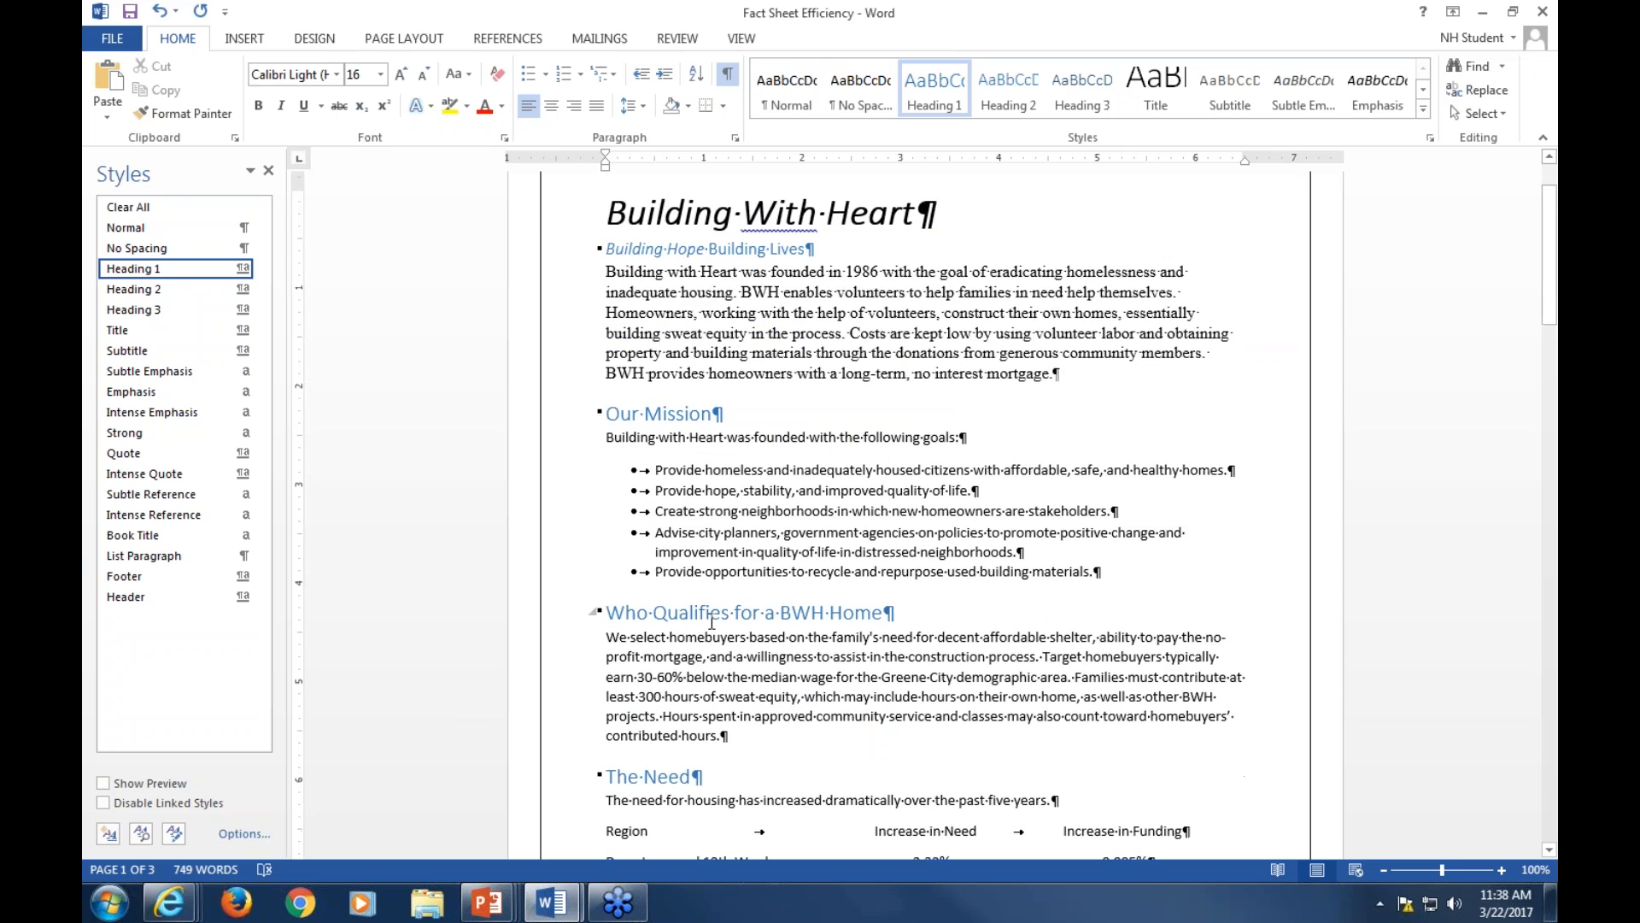
scroll(712, 619, "down", 2)
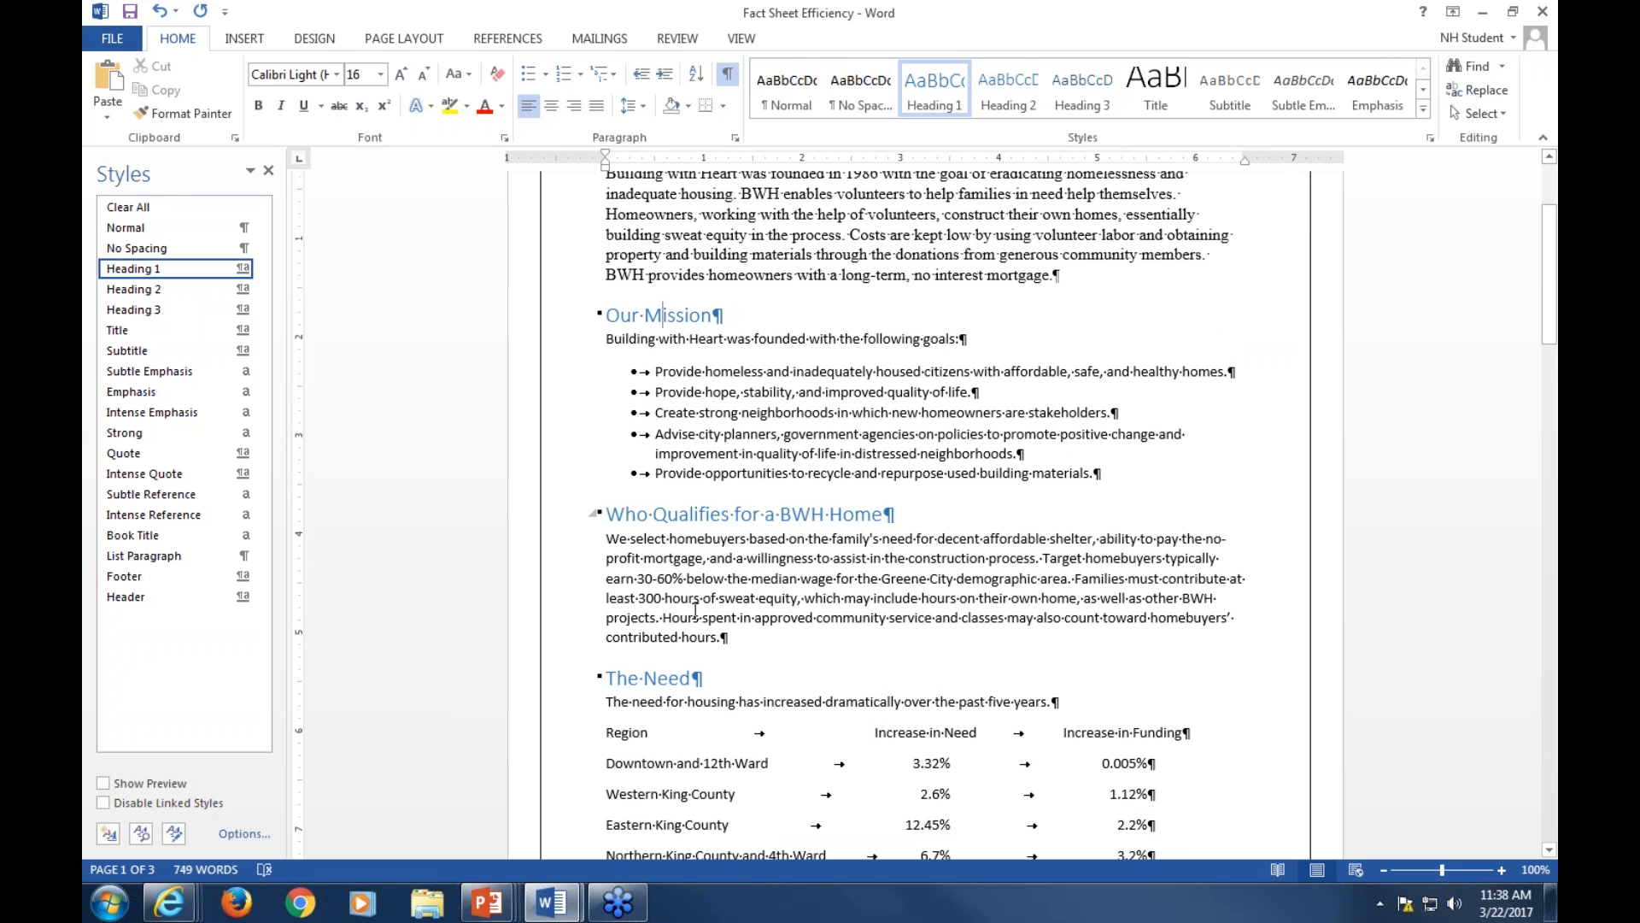
scroll(687, 602, "up", 3)
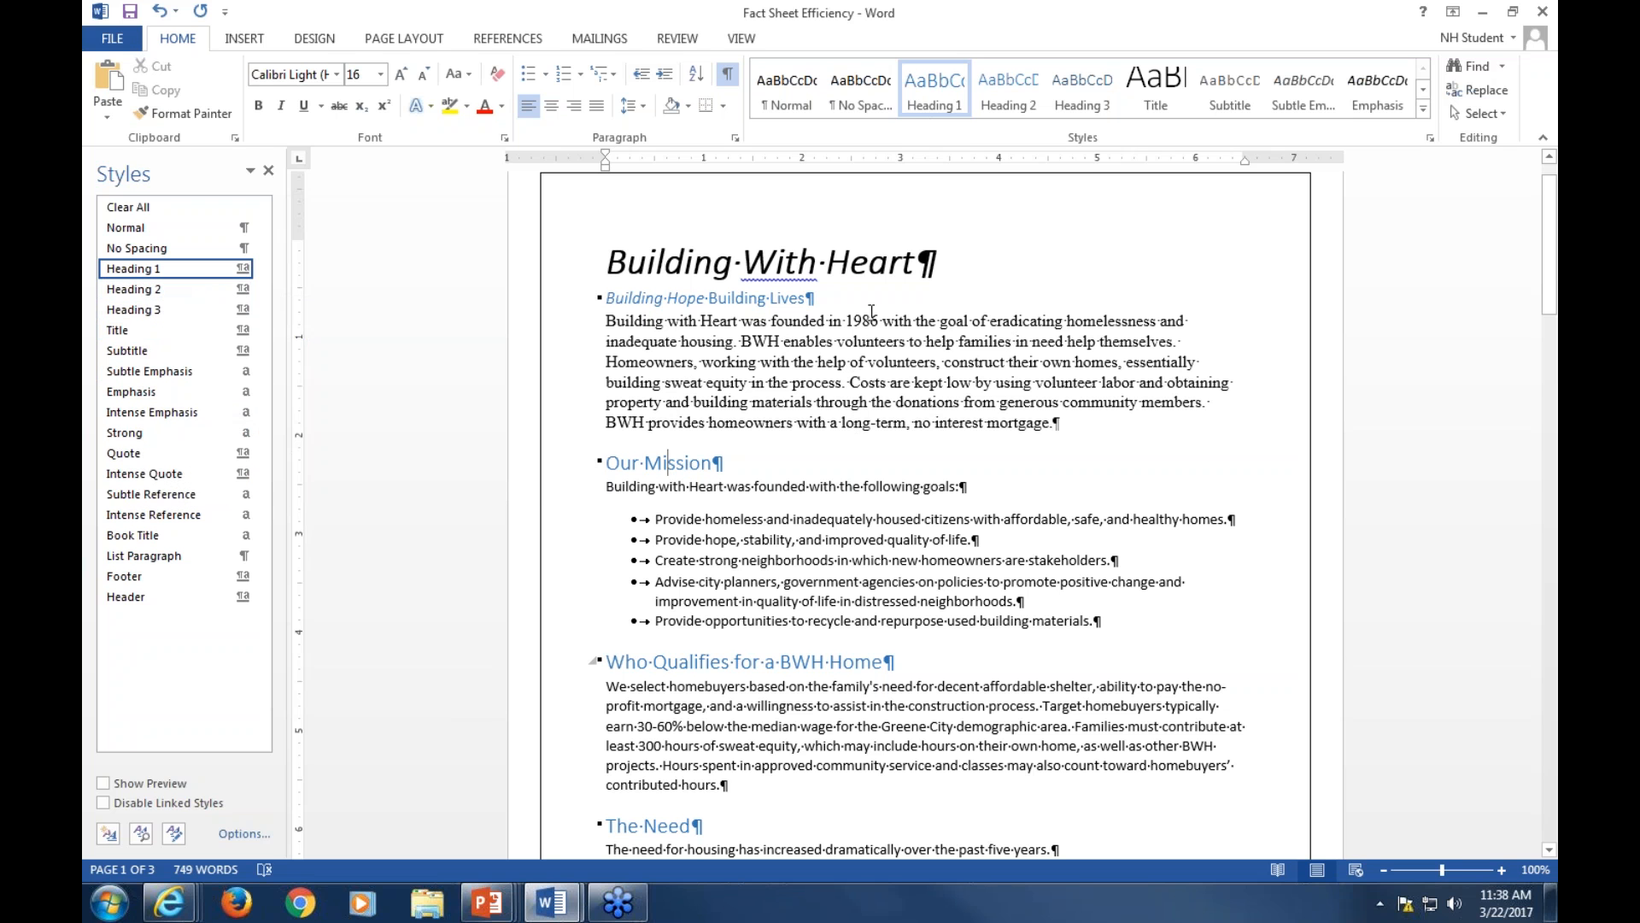
right_click(933, 99)
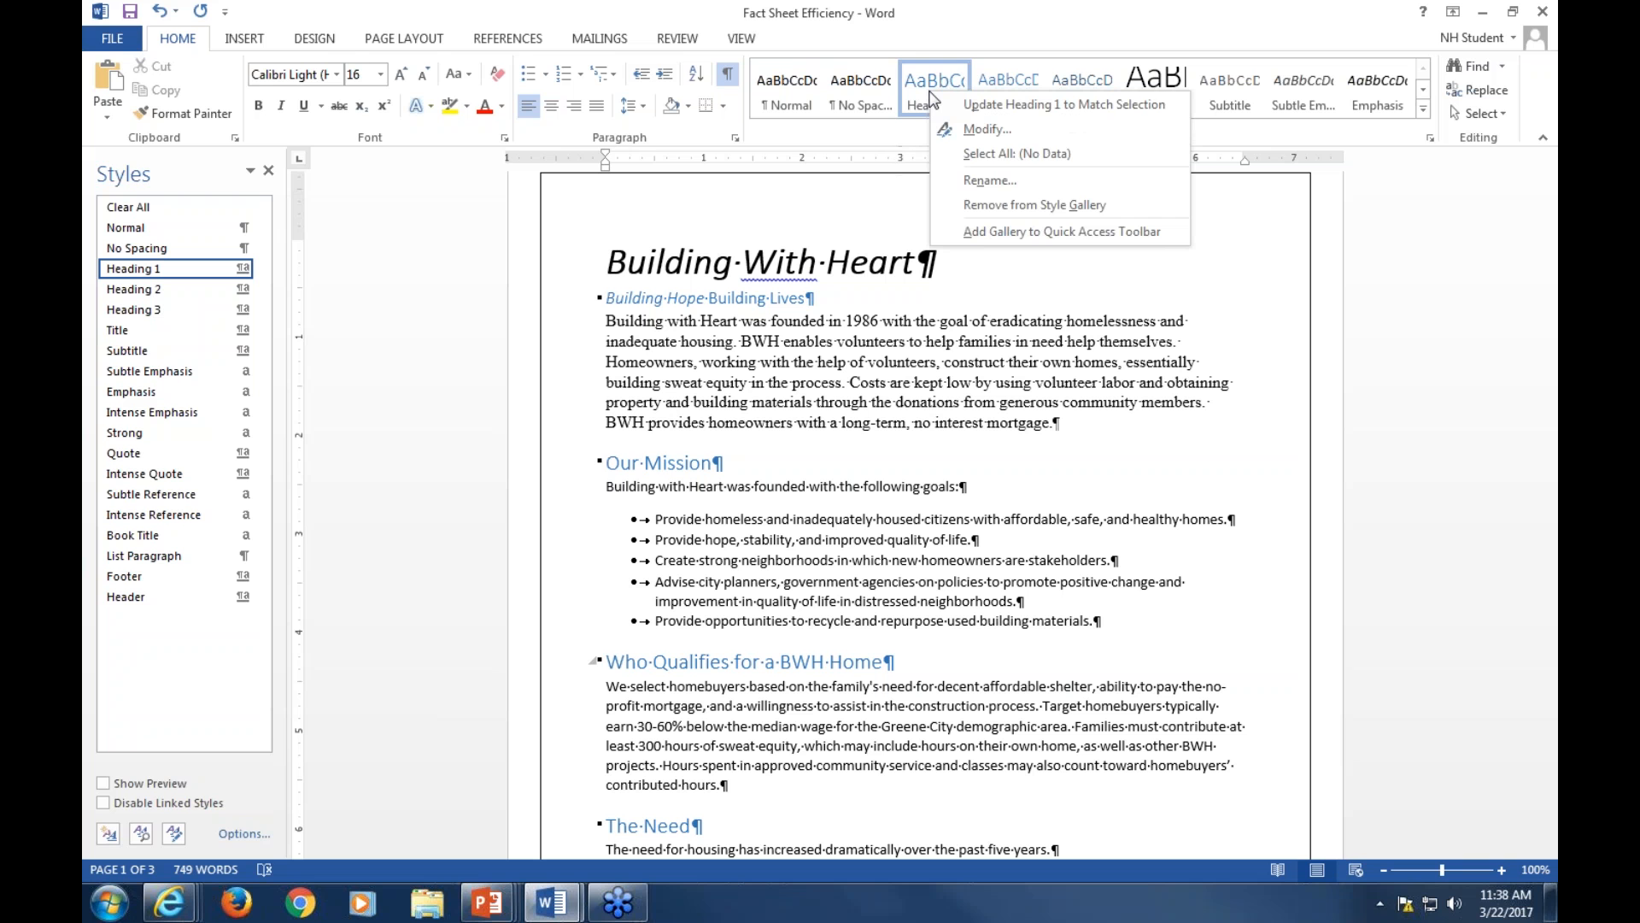
left_click(978, 124)
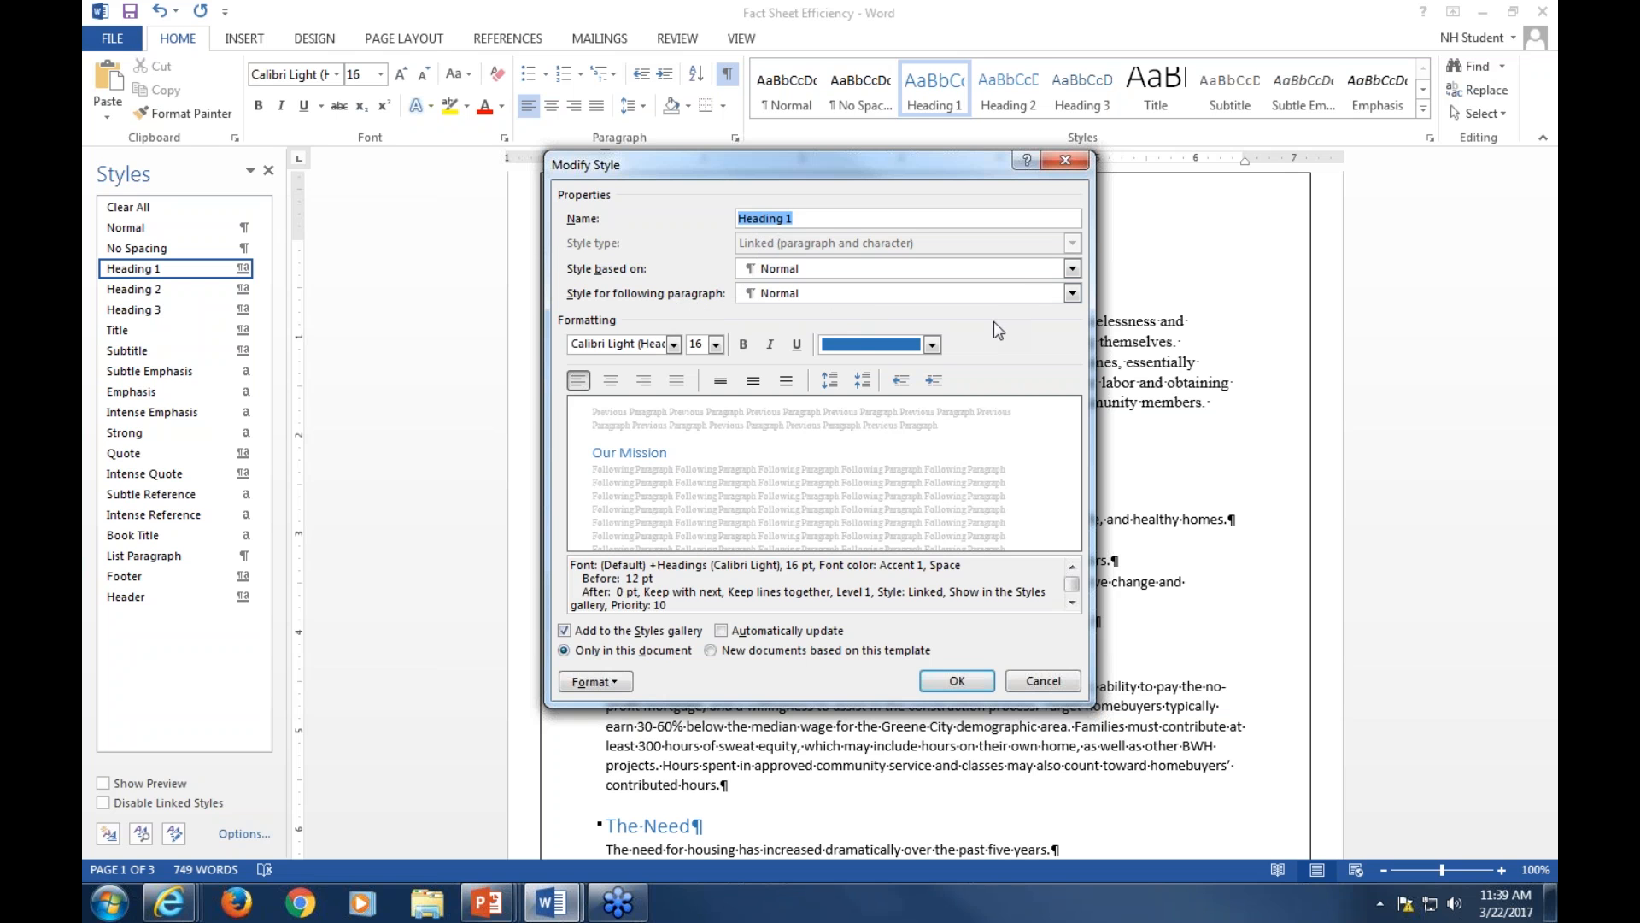
left_click(1072, 293)
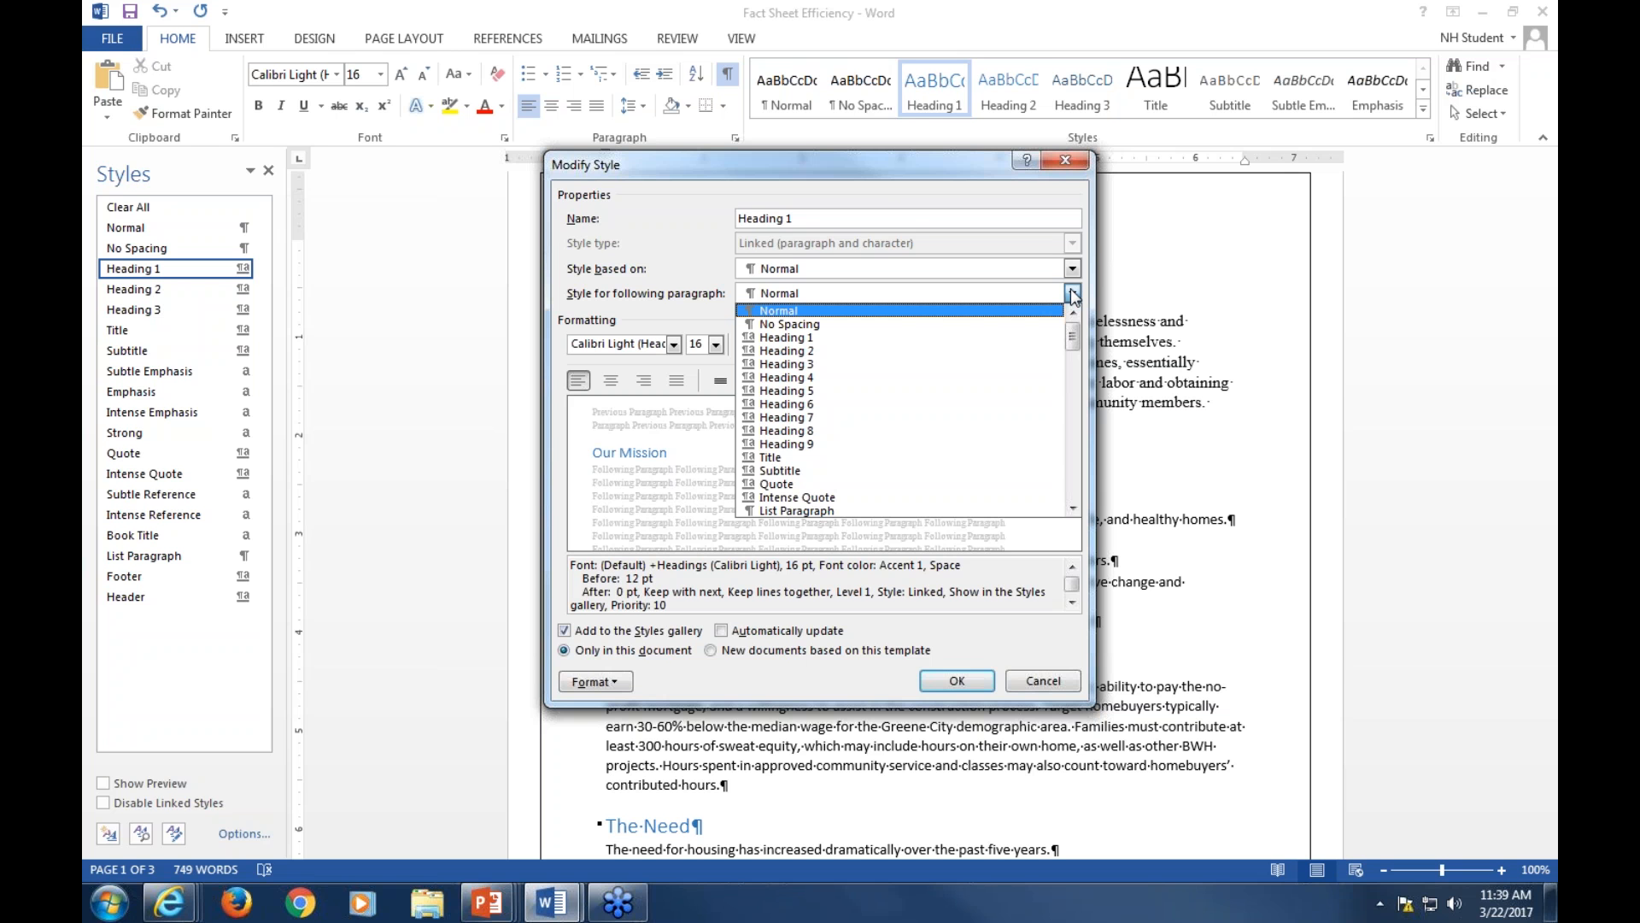
left_click(666, 285)
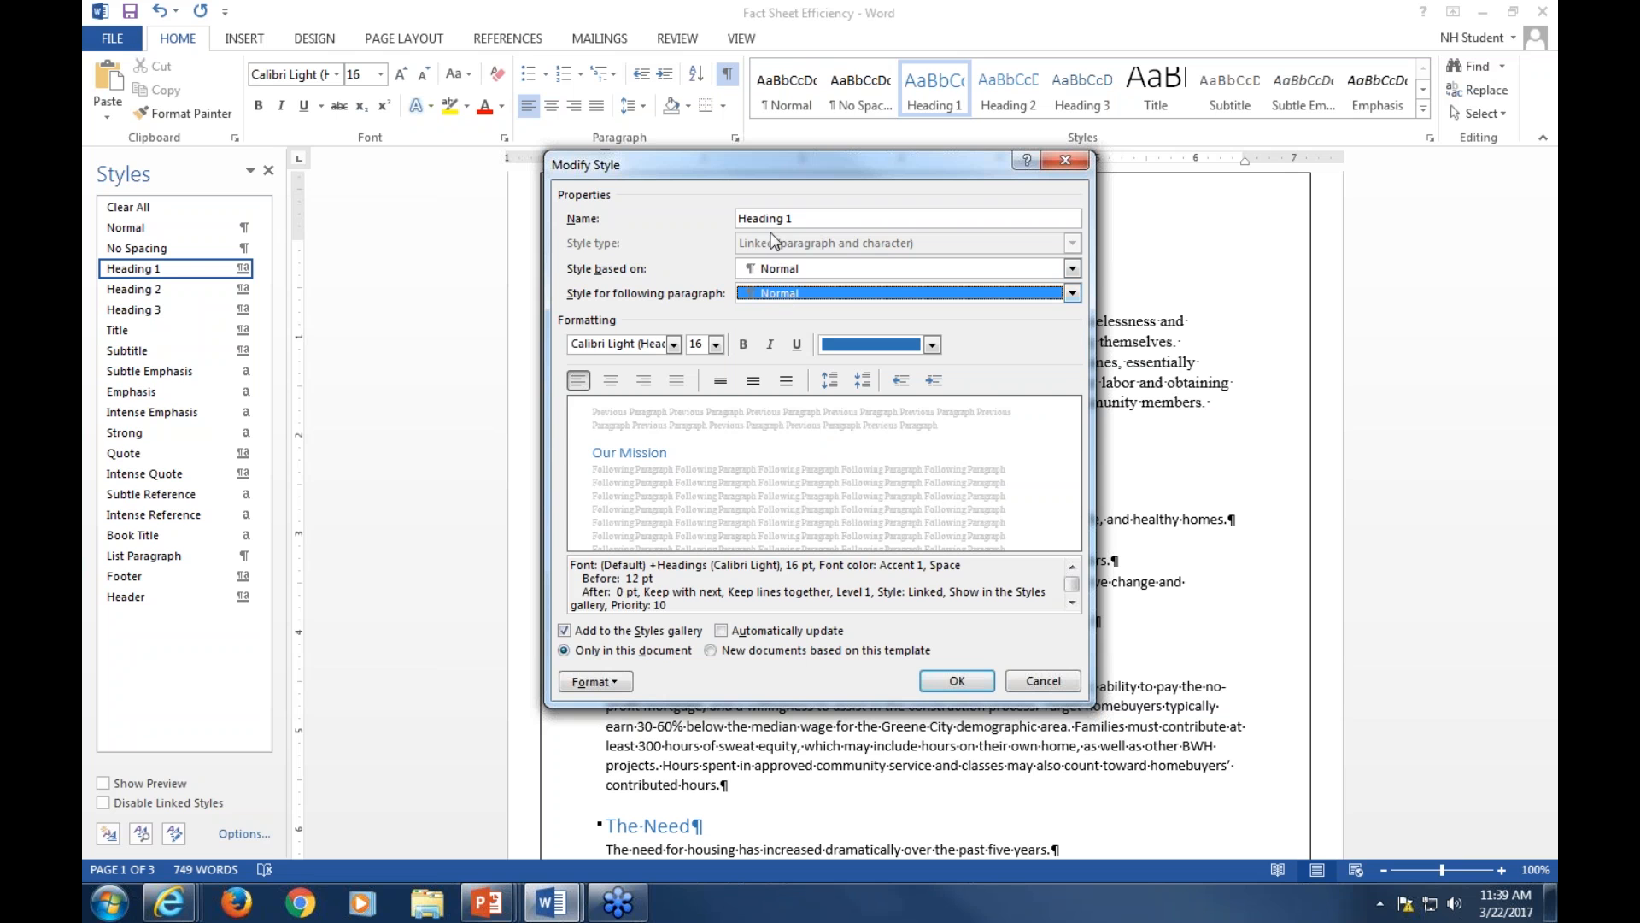
Set the Heading 1 style's font to Times New Roman, 14 pt, bold
left_click(675, 345)
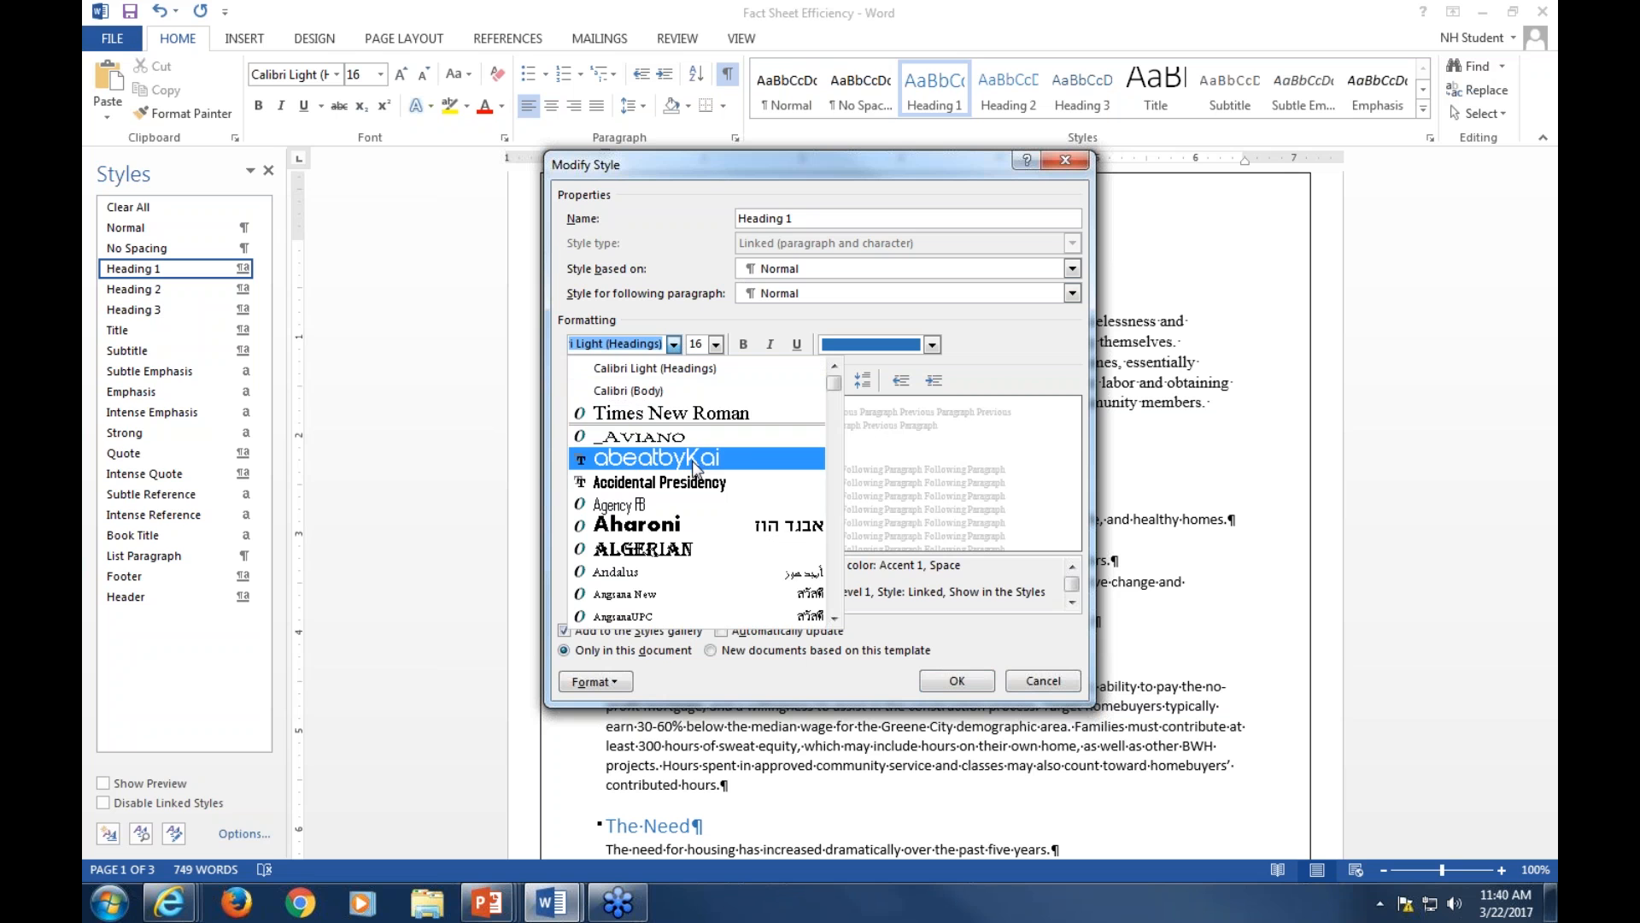
left_click(628, 414)
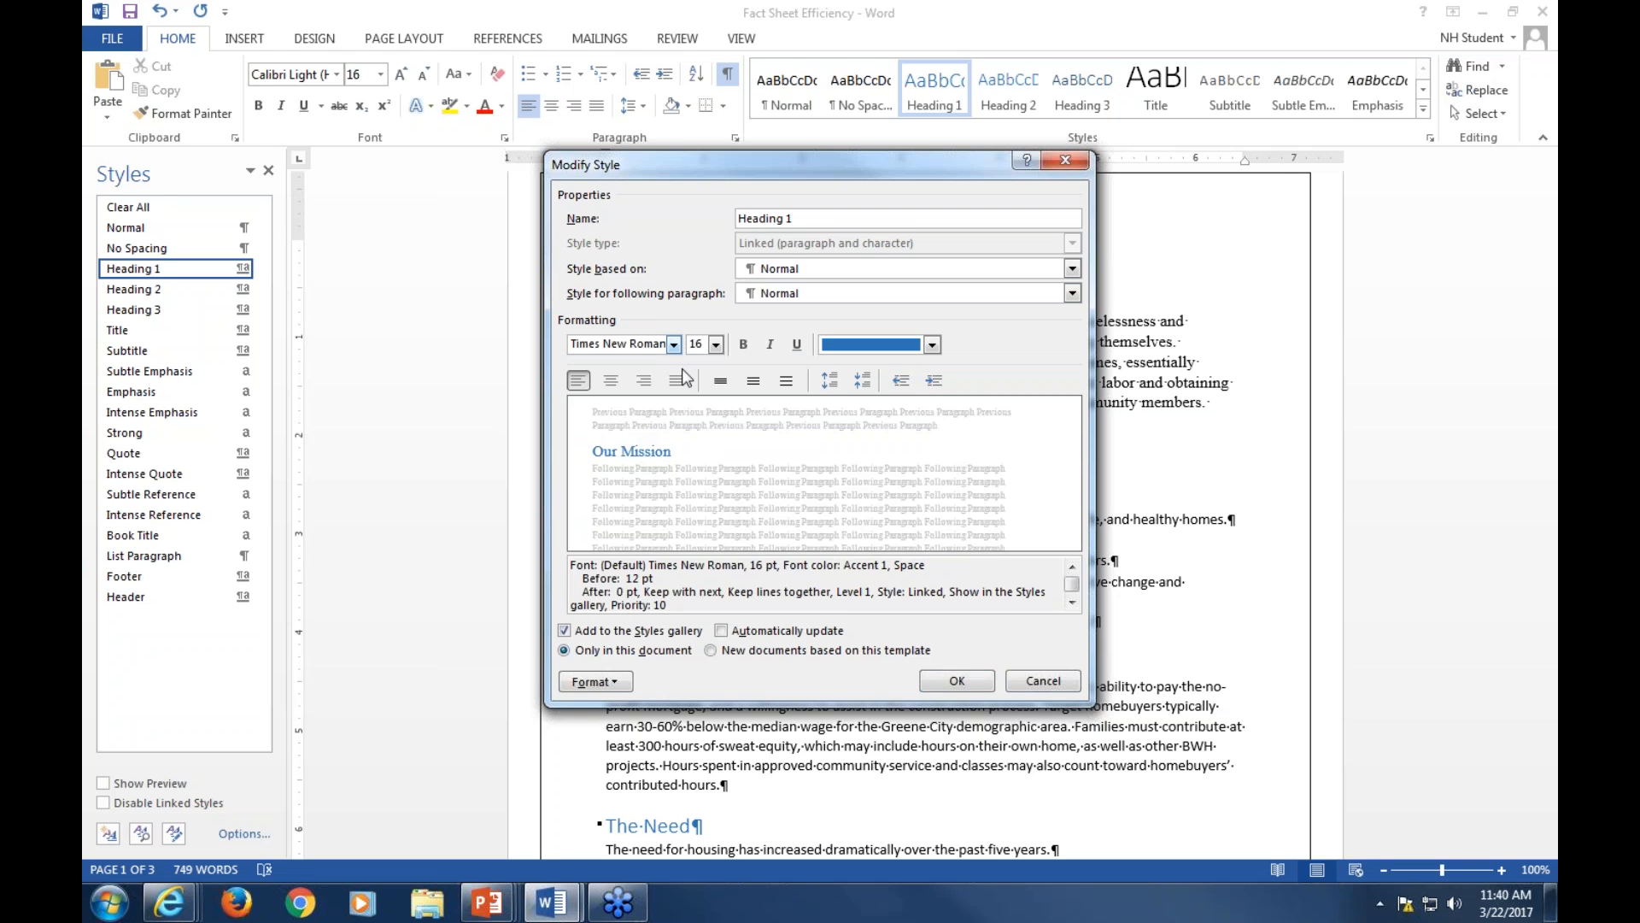
left_click(716, 344)
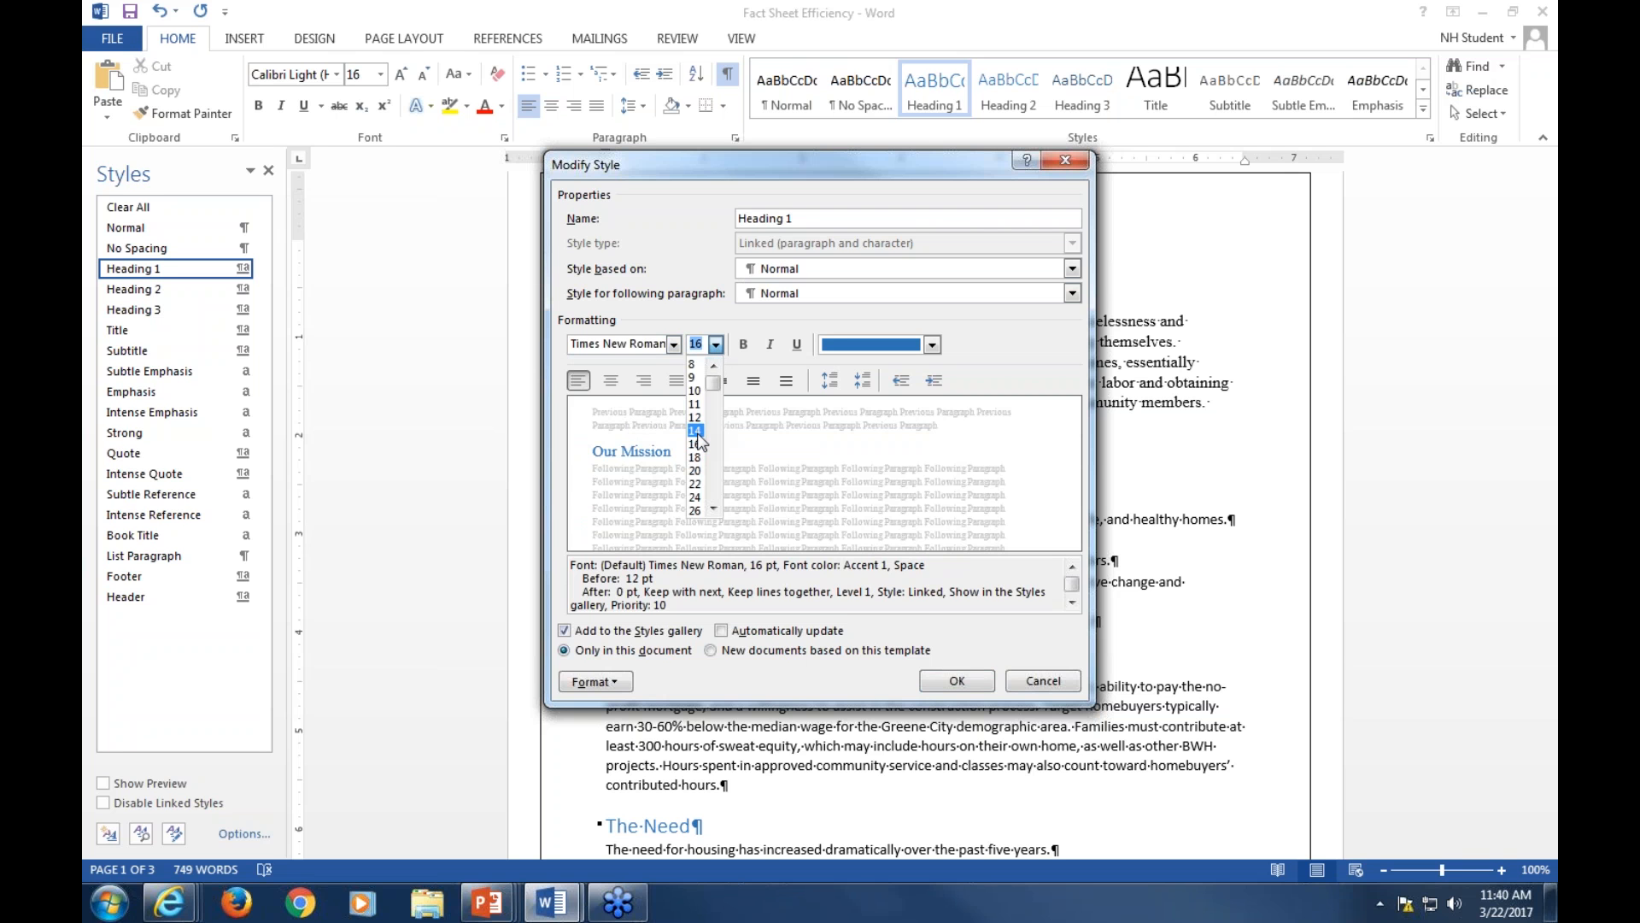
left_click(697, 431)
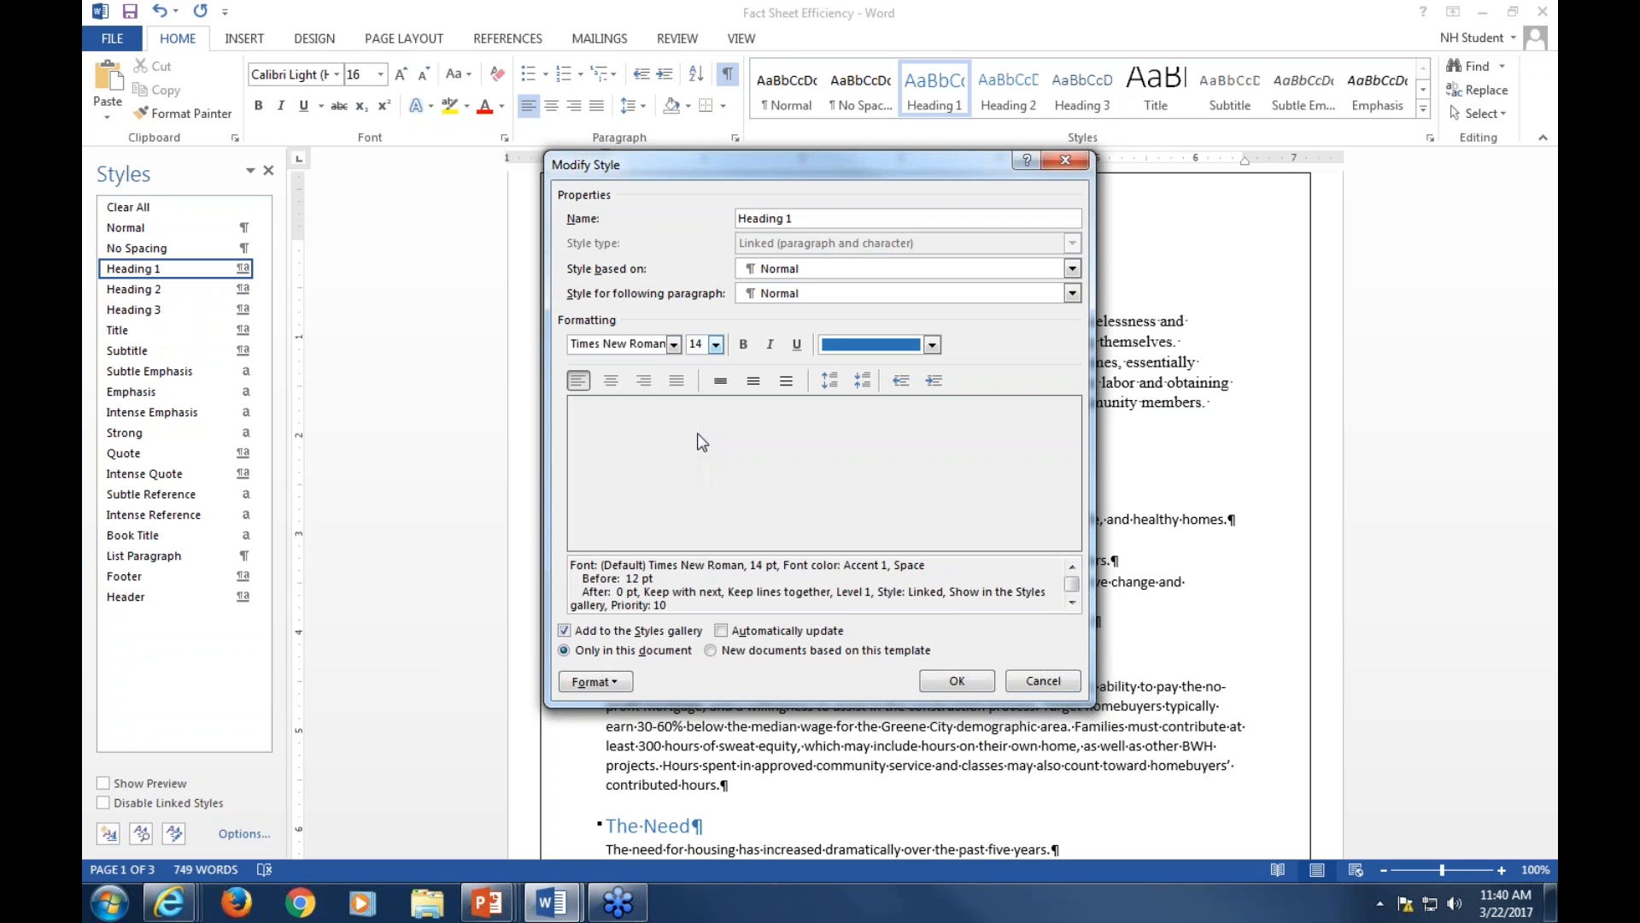
left_click(745, 346)
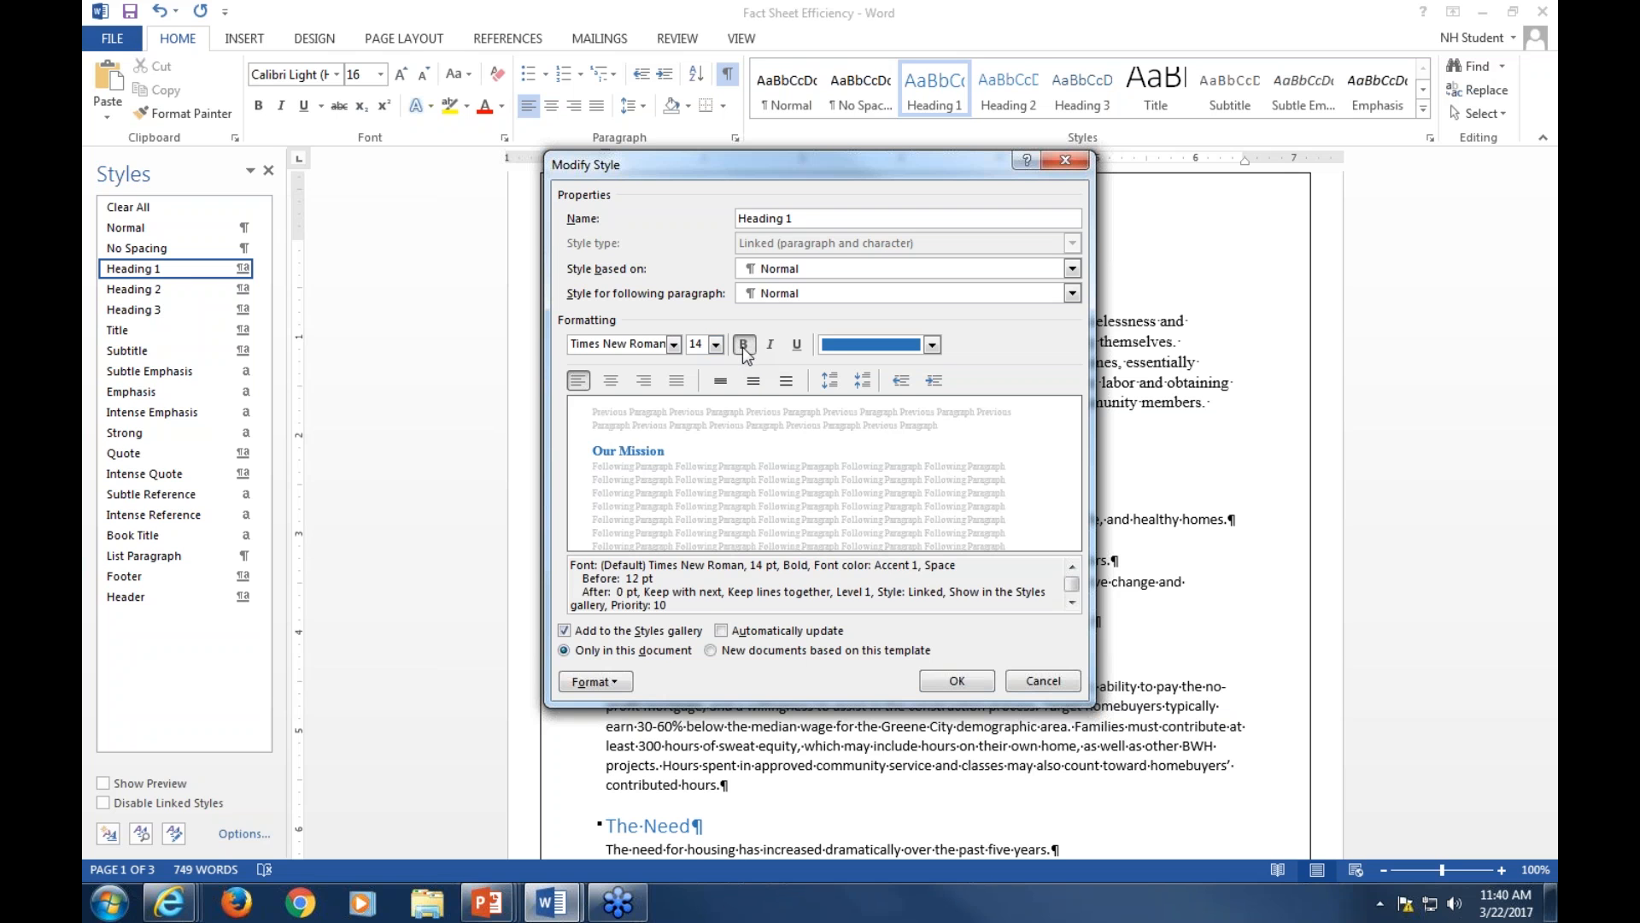
Set the Heading 1 style's font color to Automatic
left_click(932, 345)
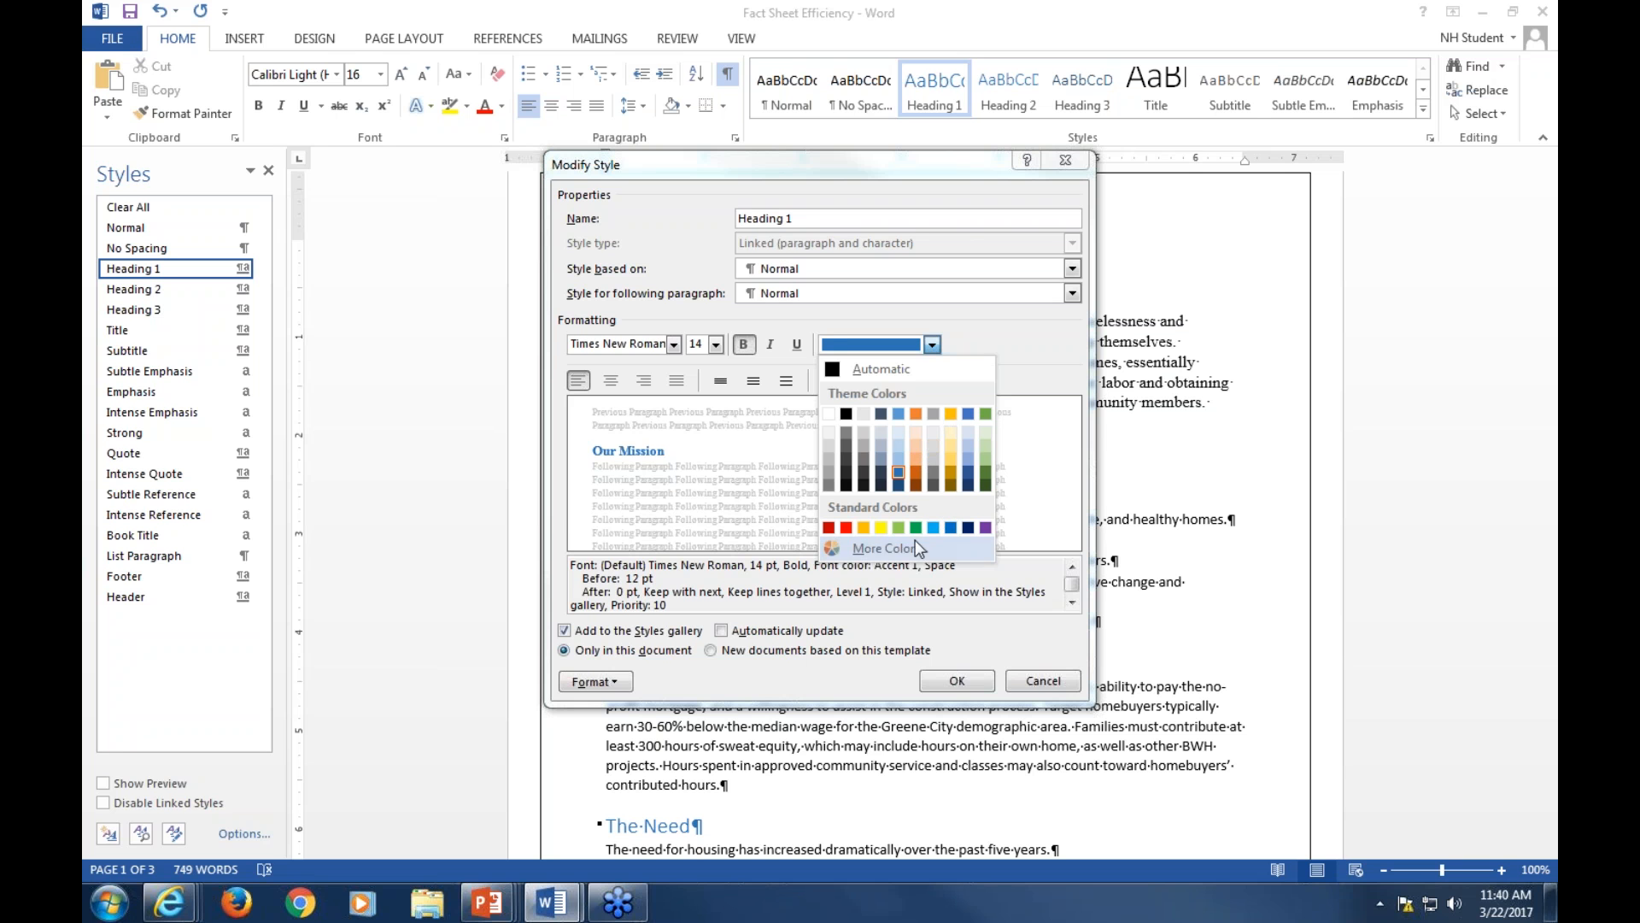
left_click(830, 375)
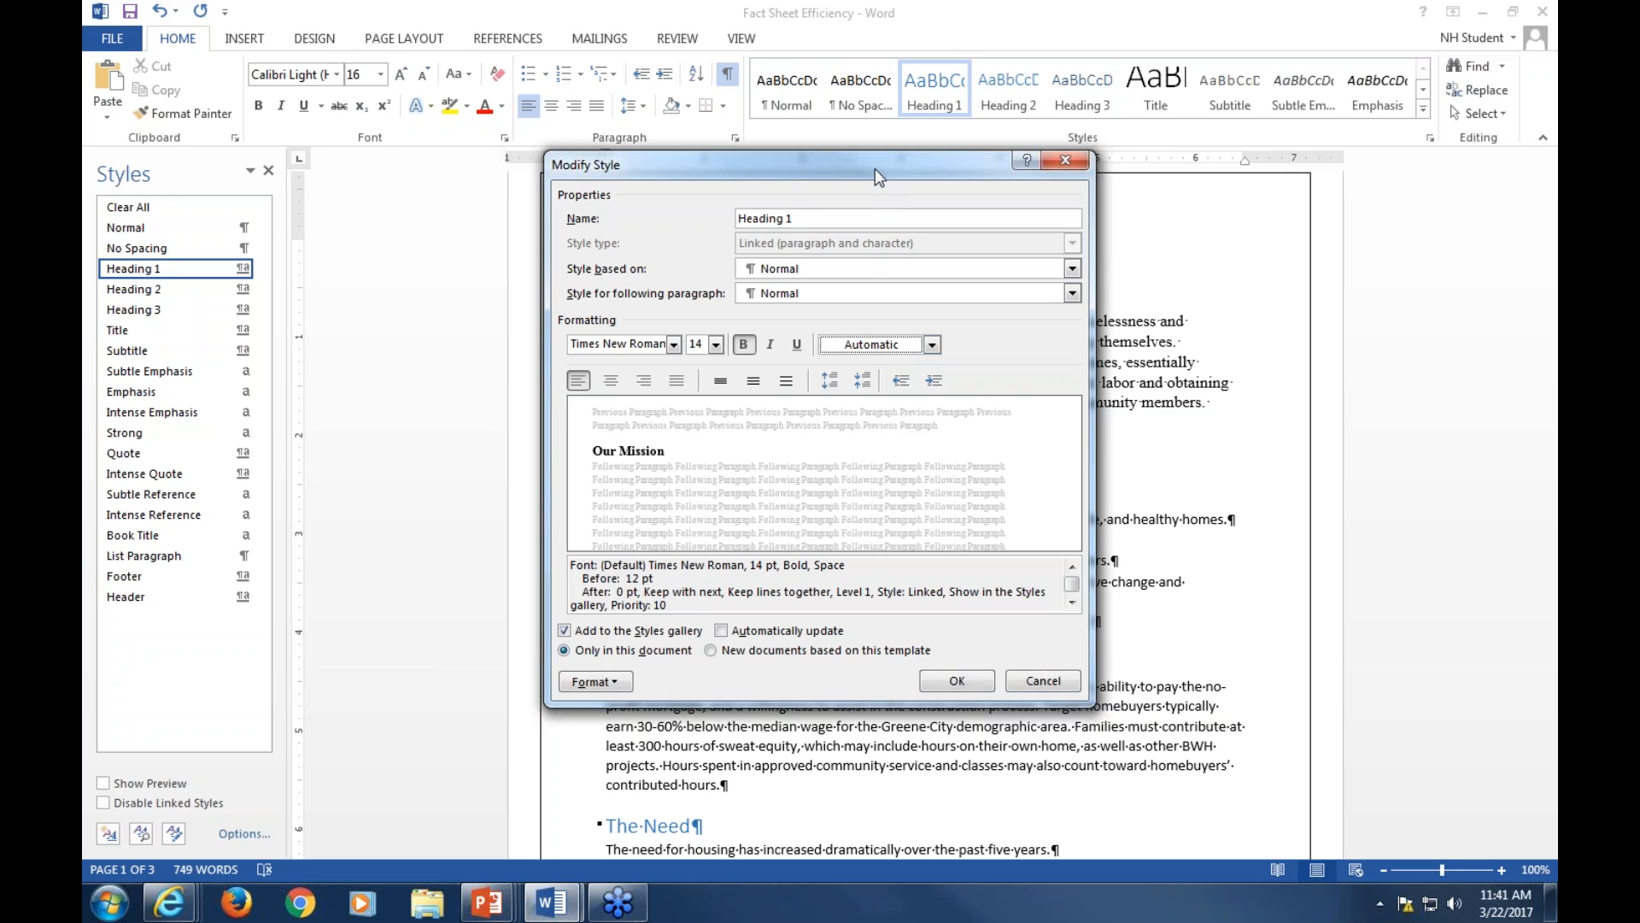
left_click_drag(903, 171, 1099, 186)
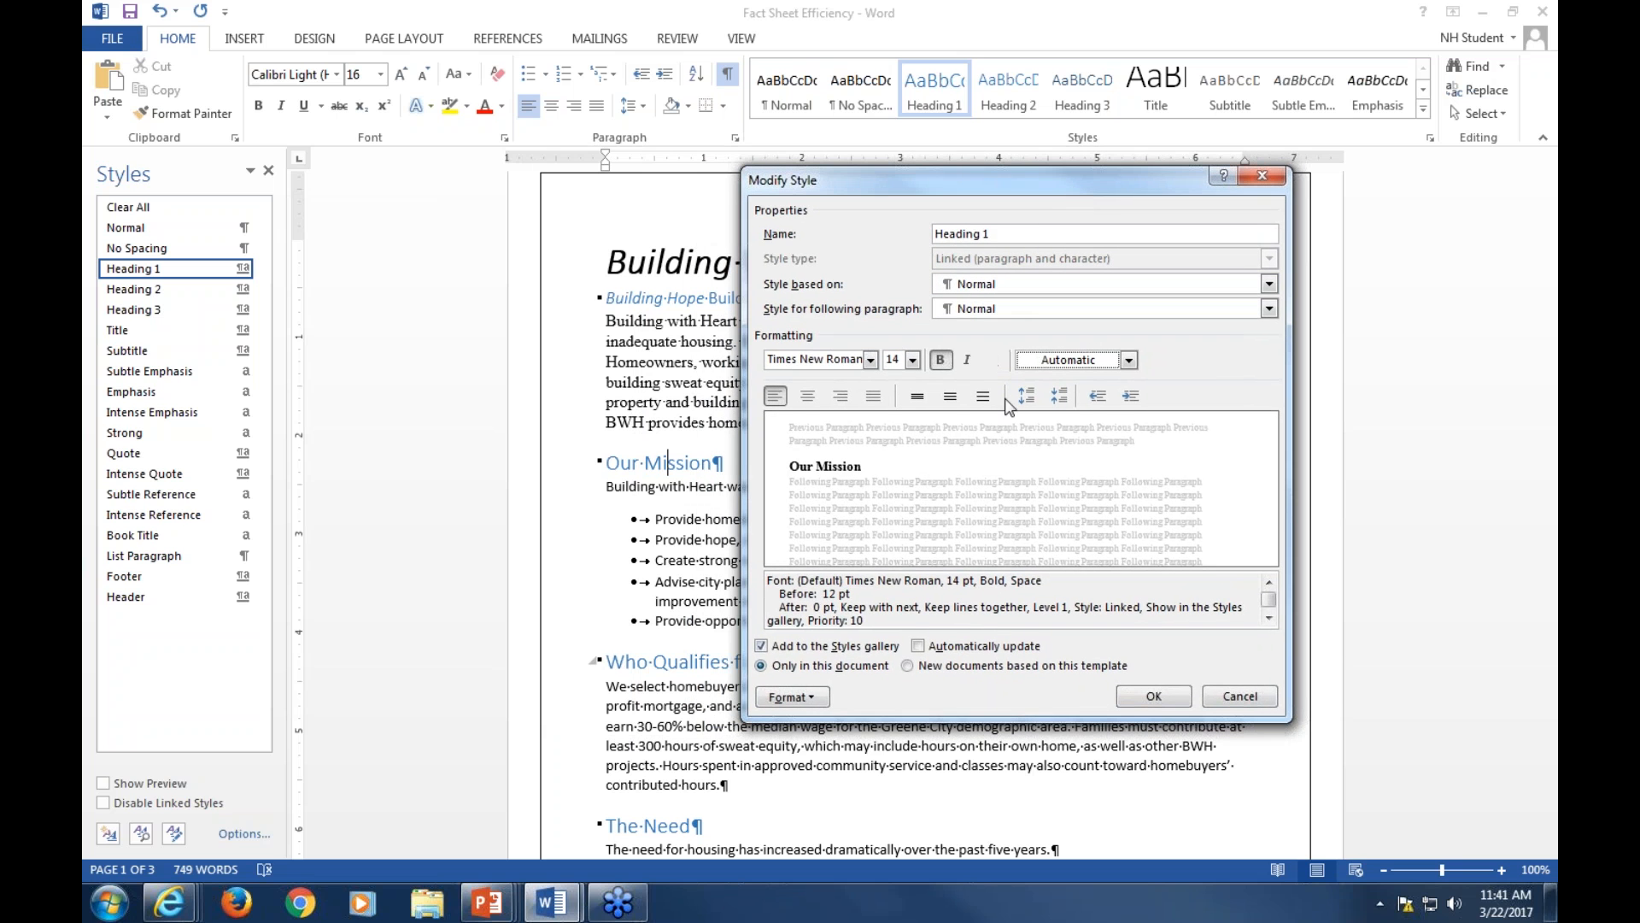
Set the Heading 1 style's paragraph line spacing to Multiple at 3
left_click(814, 695)
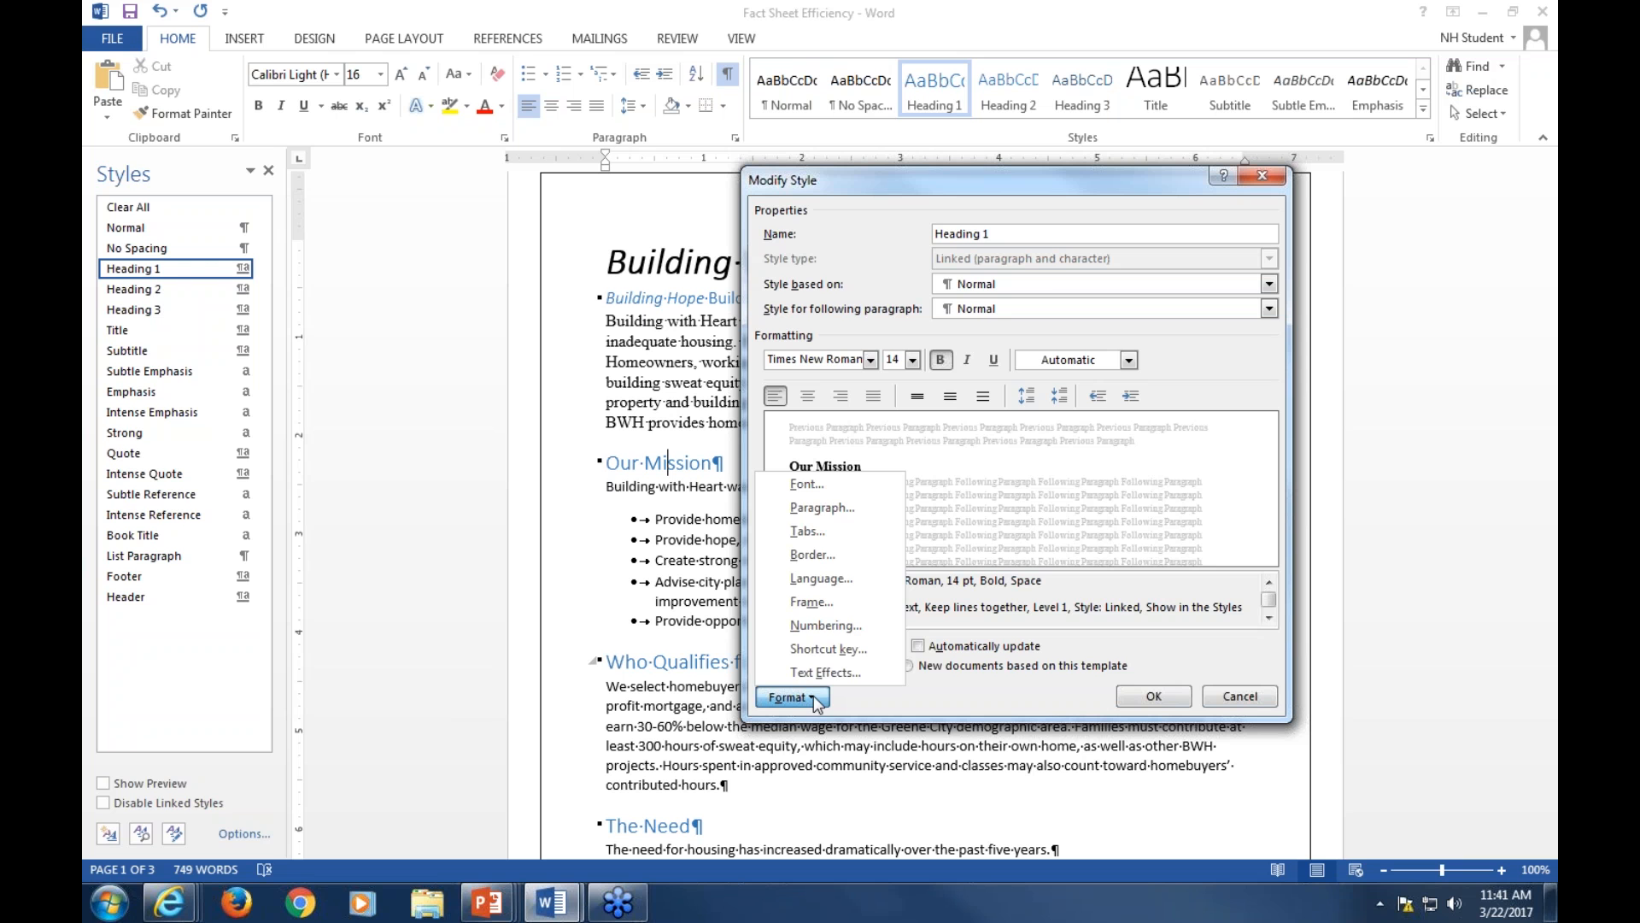
left_click(822, 509)
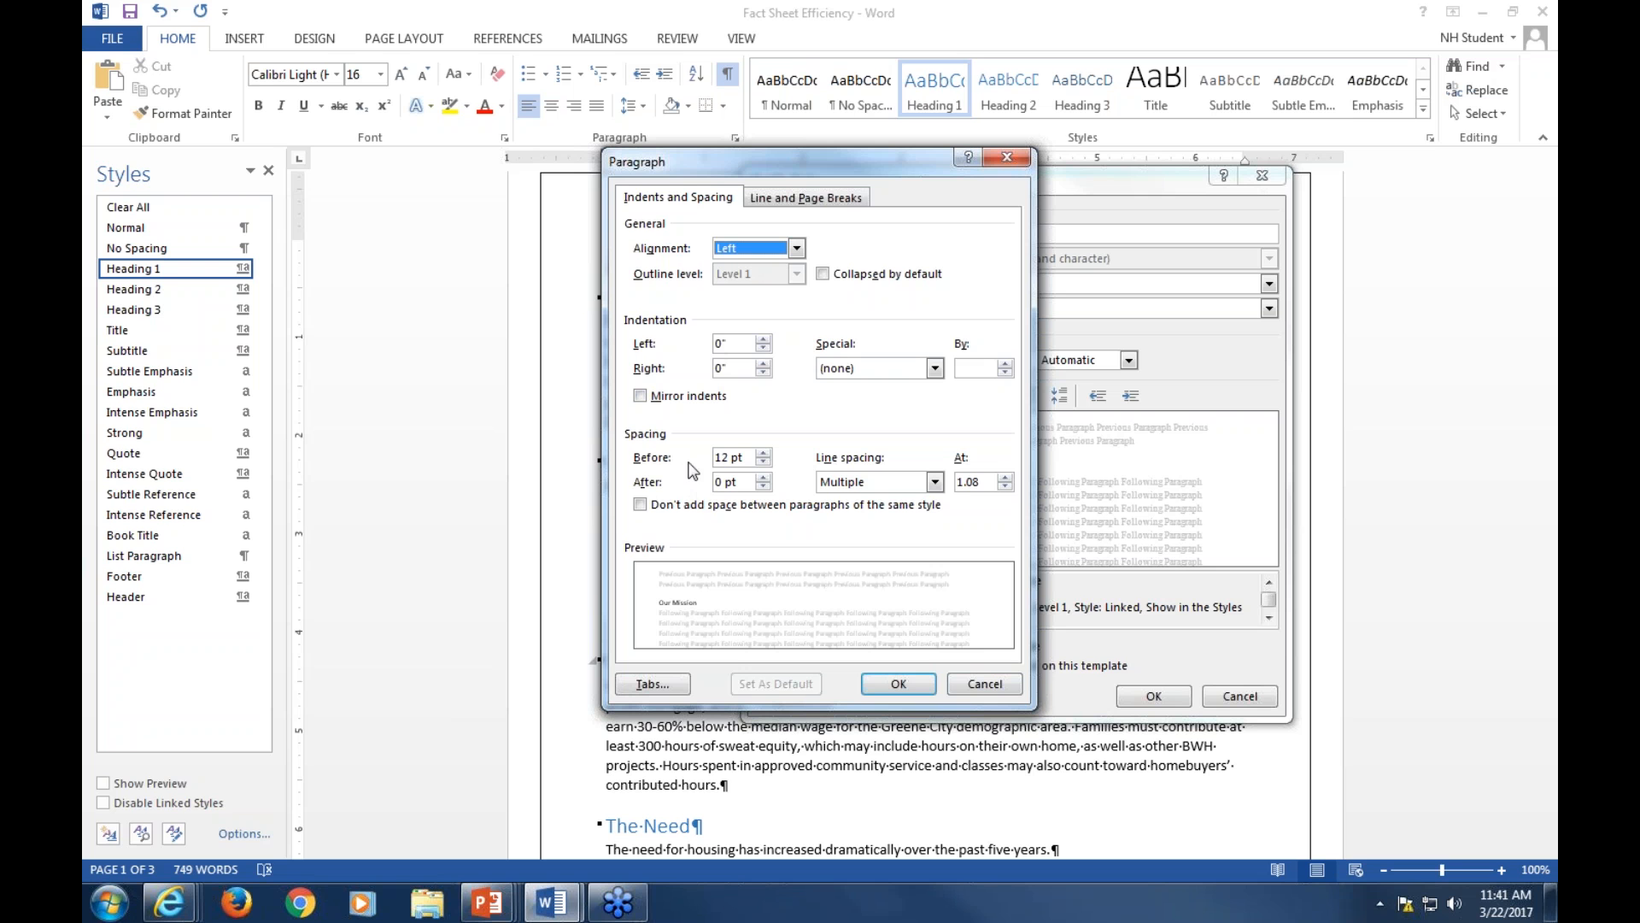
left_click(935, 482)
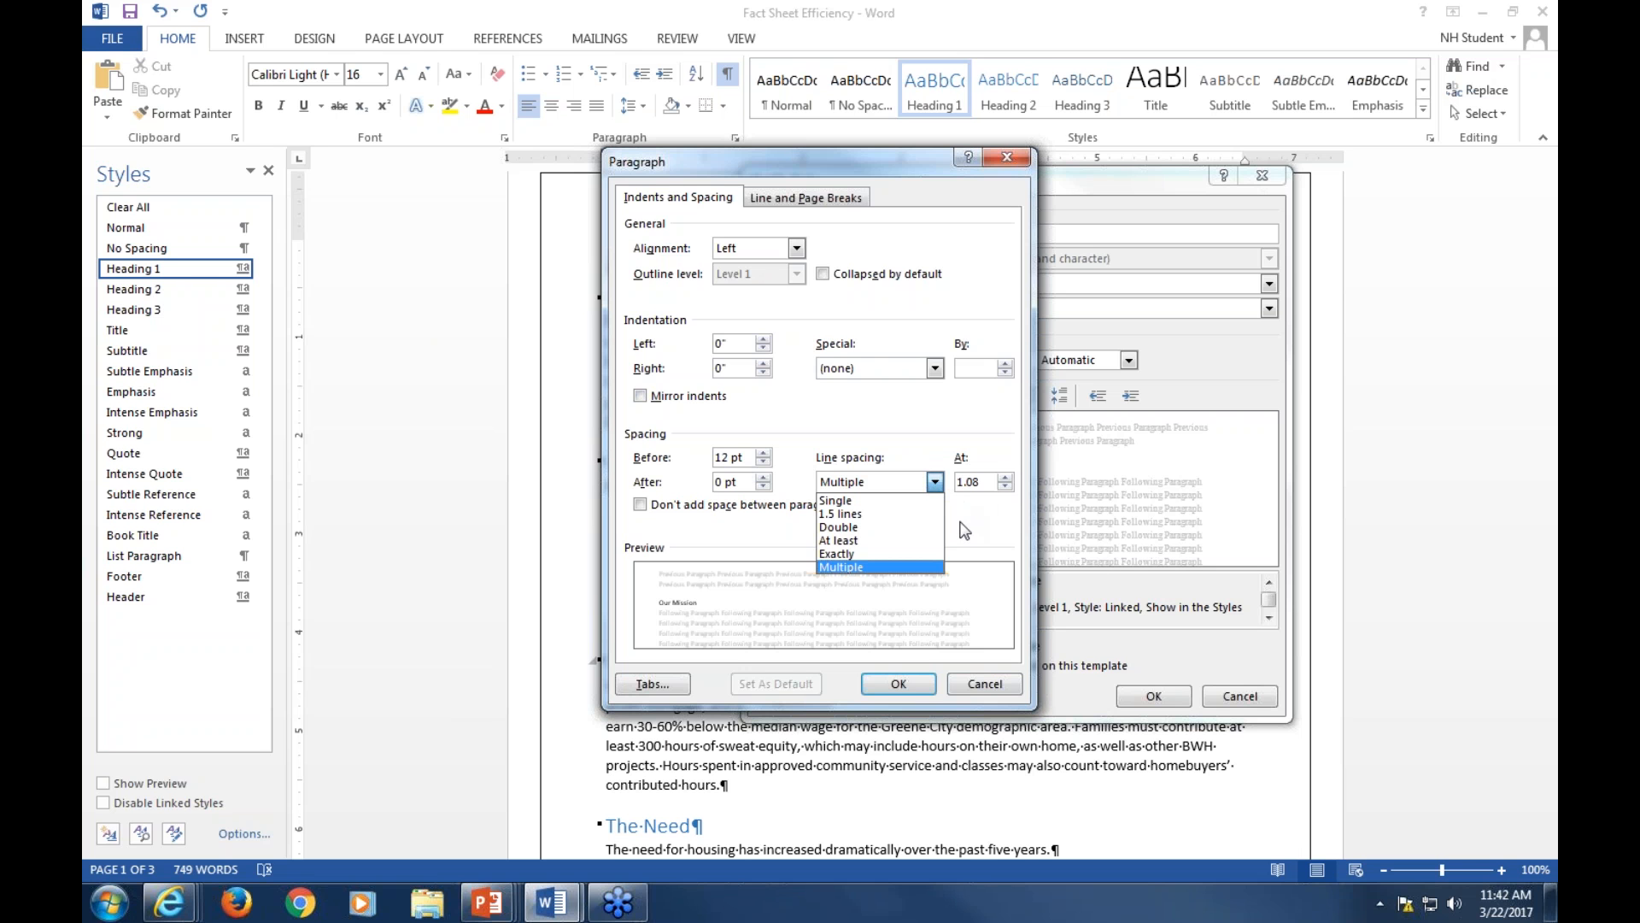
key("Return")
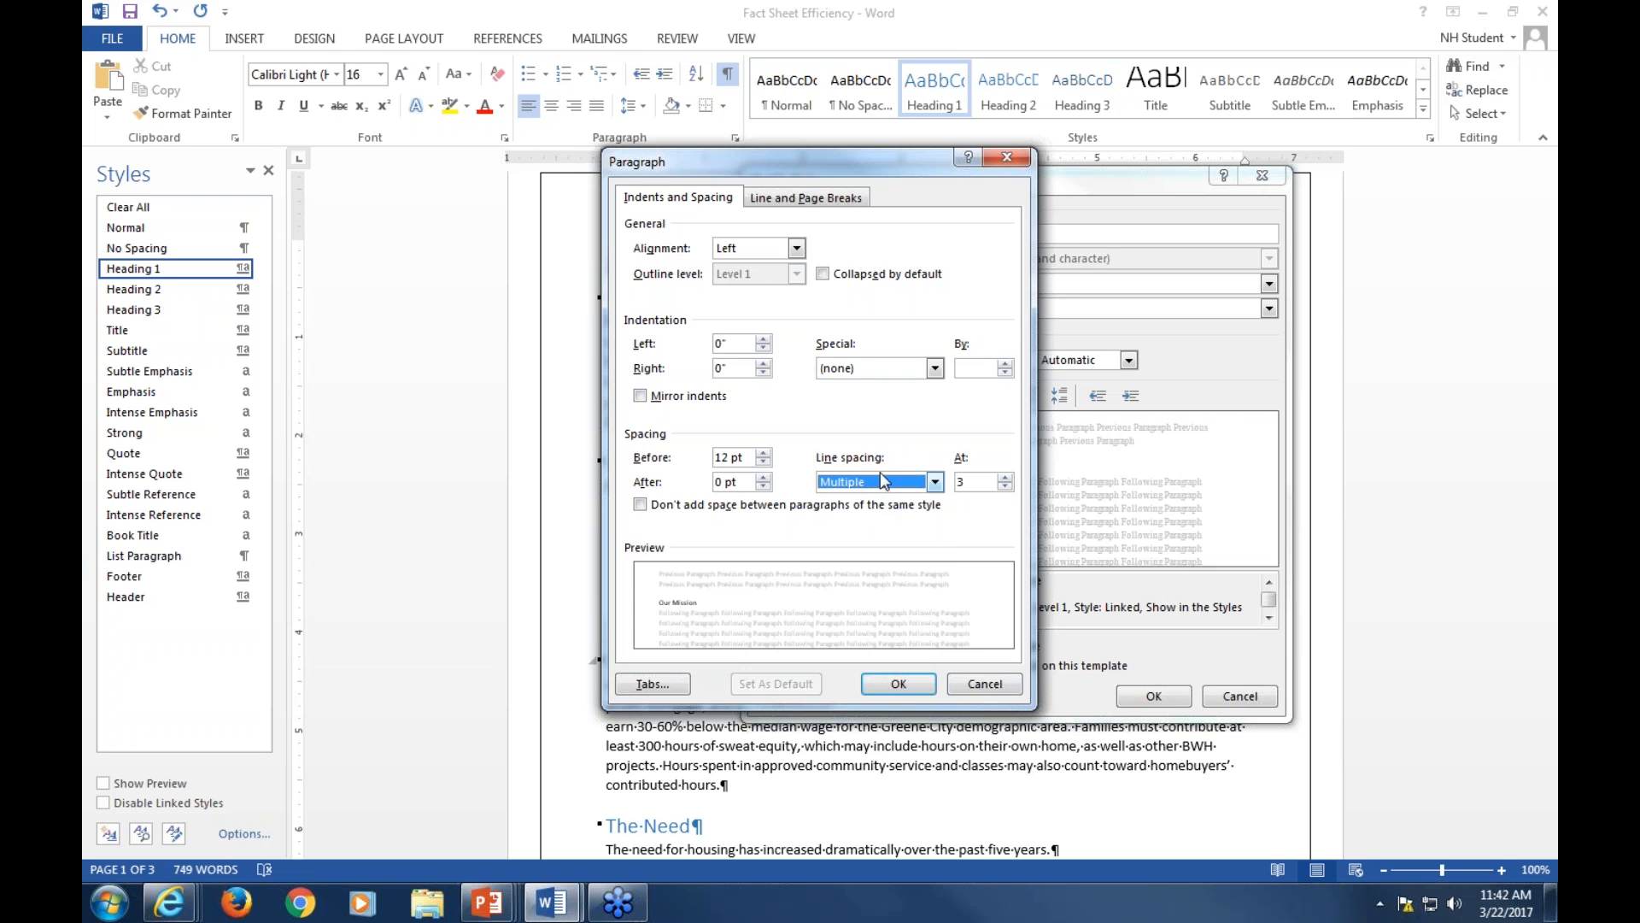
left_click(806, 203)
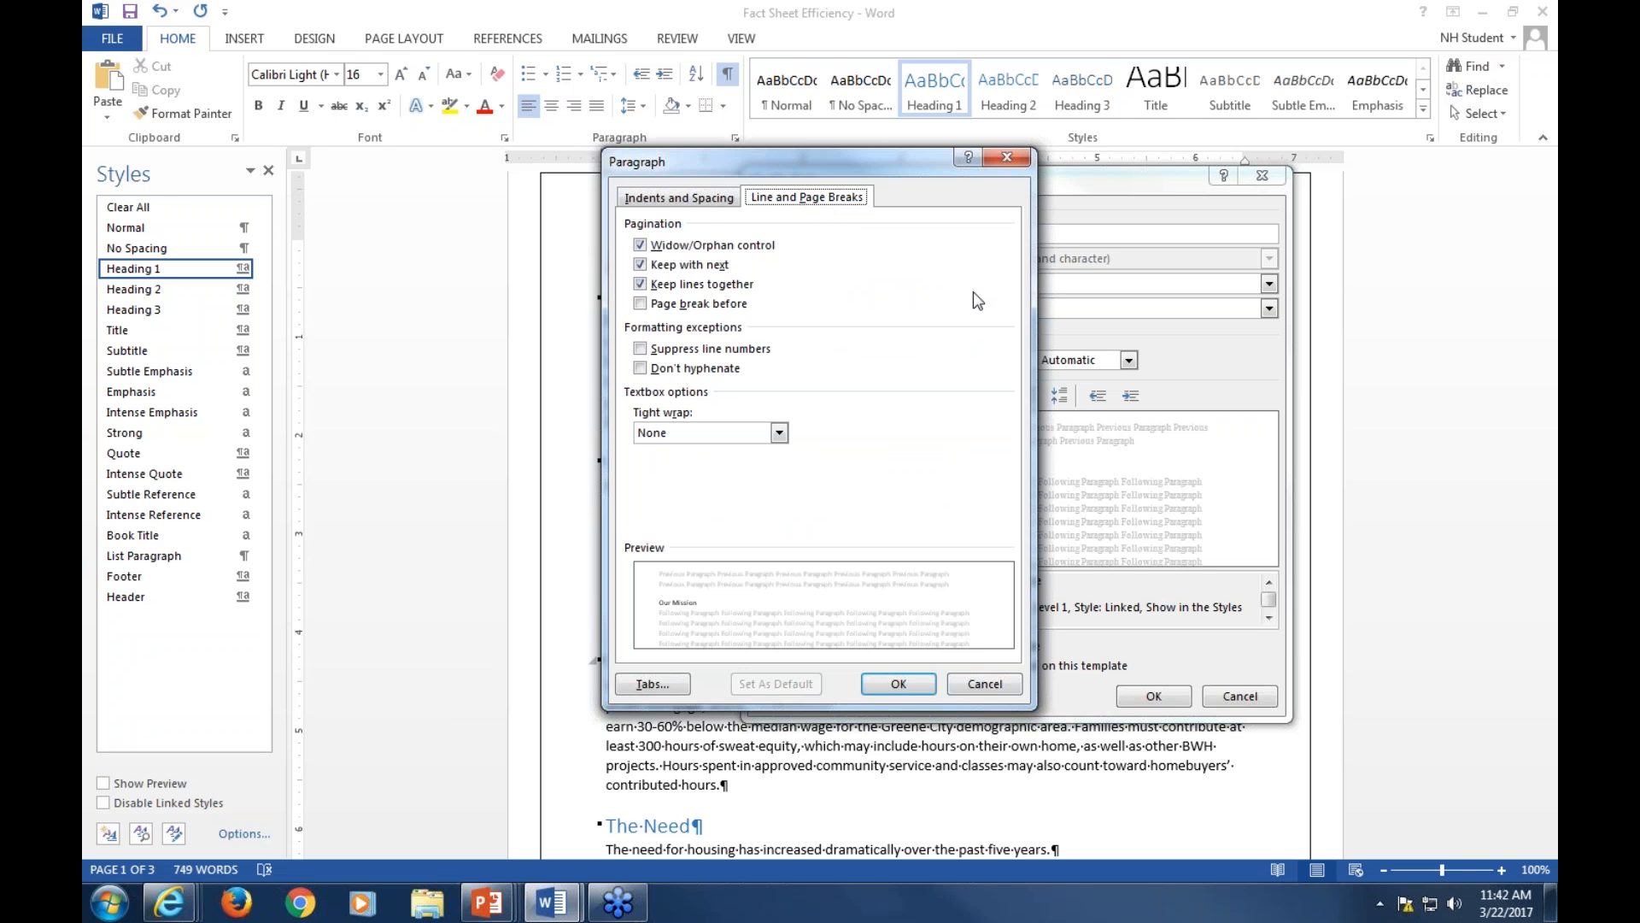
left_click_drag(807, 162, 1053, 208)
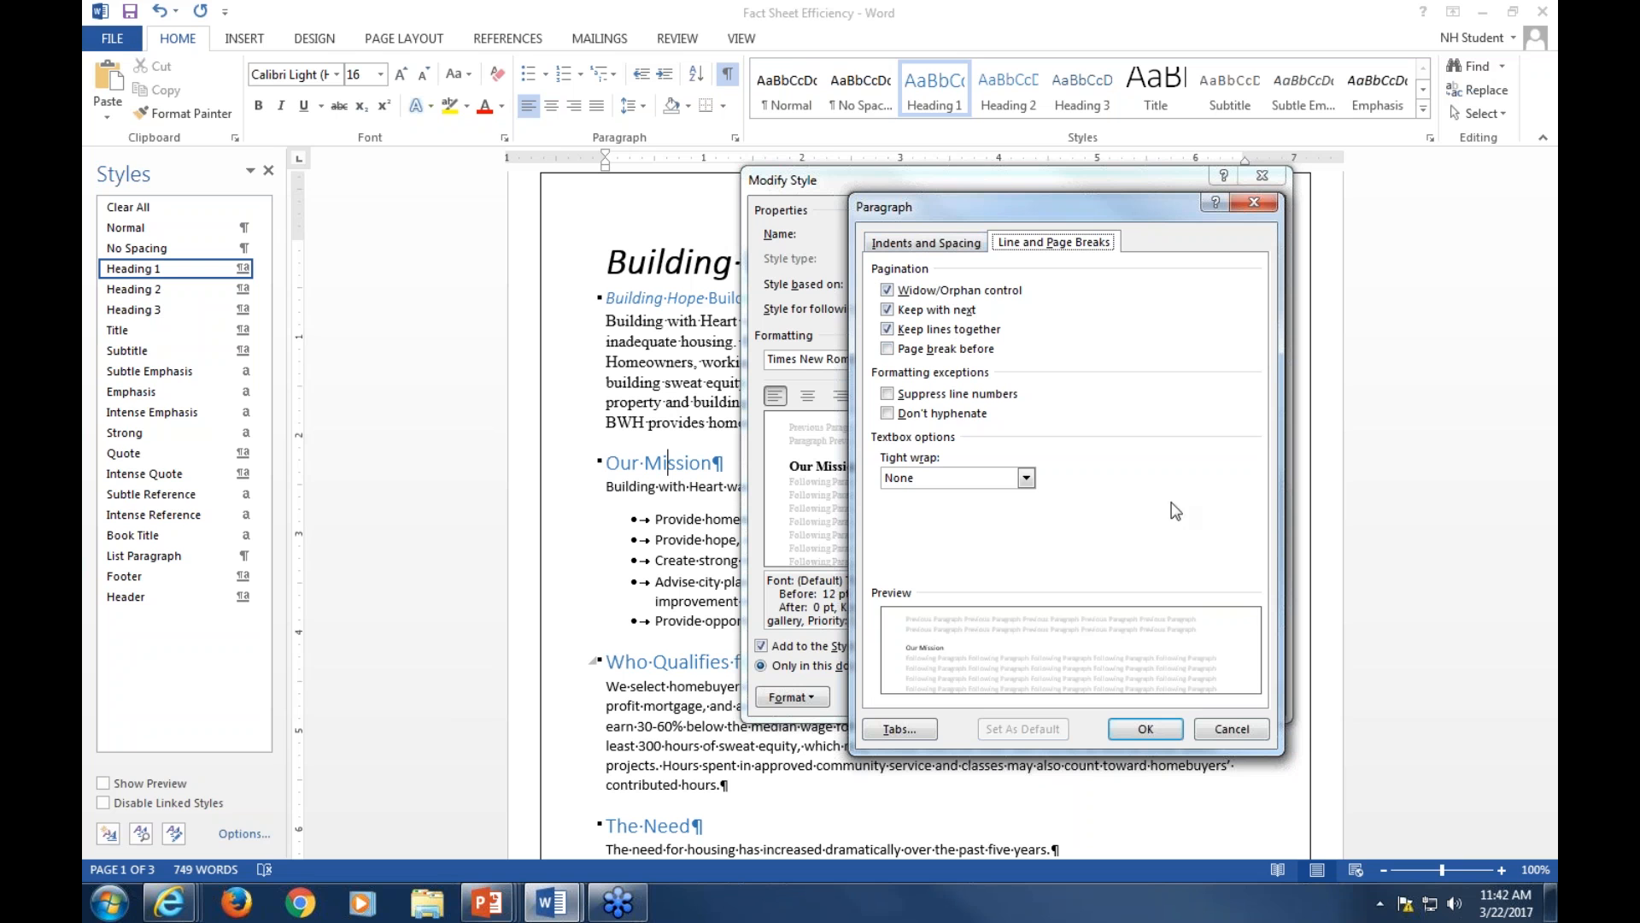
left_click(1145, 729)
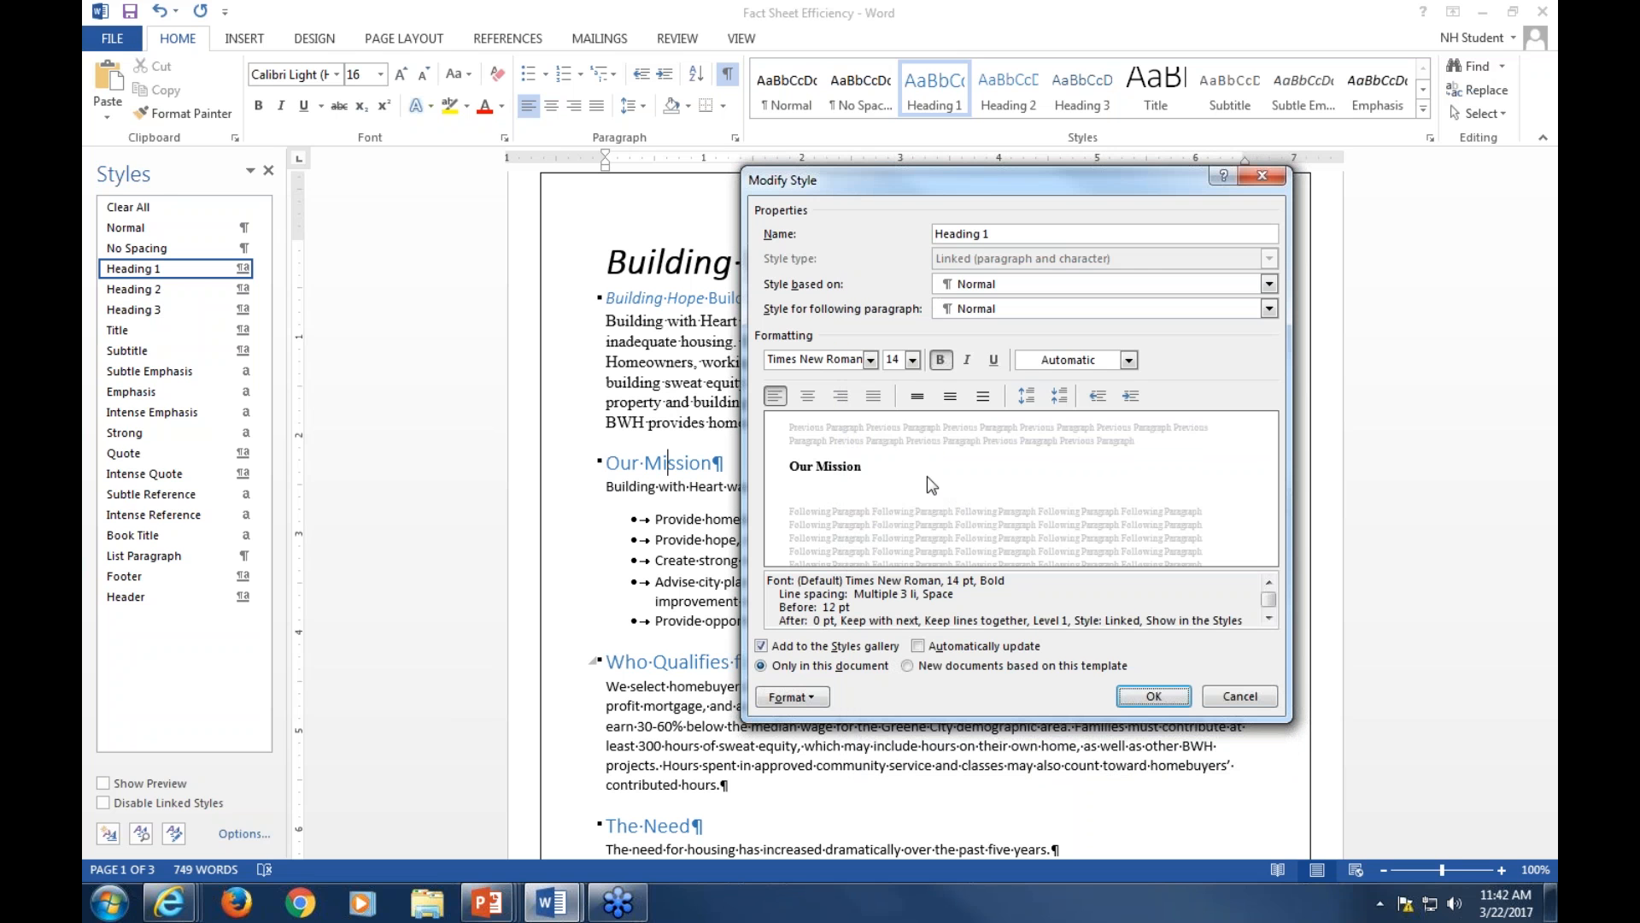
Recheck the Heading 1 paragraph spacing settings and save the modified style
left_click(792, 697)
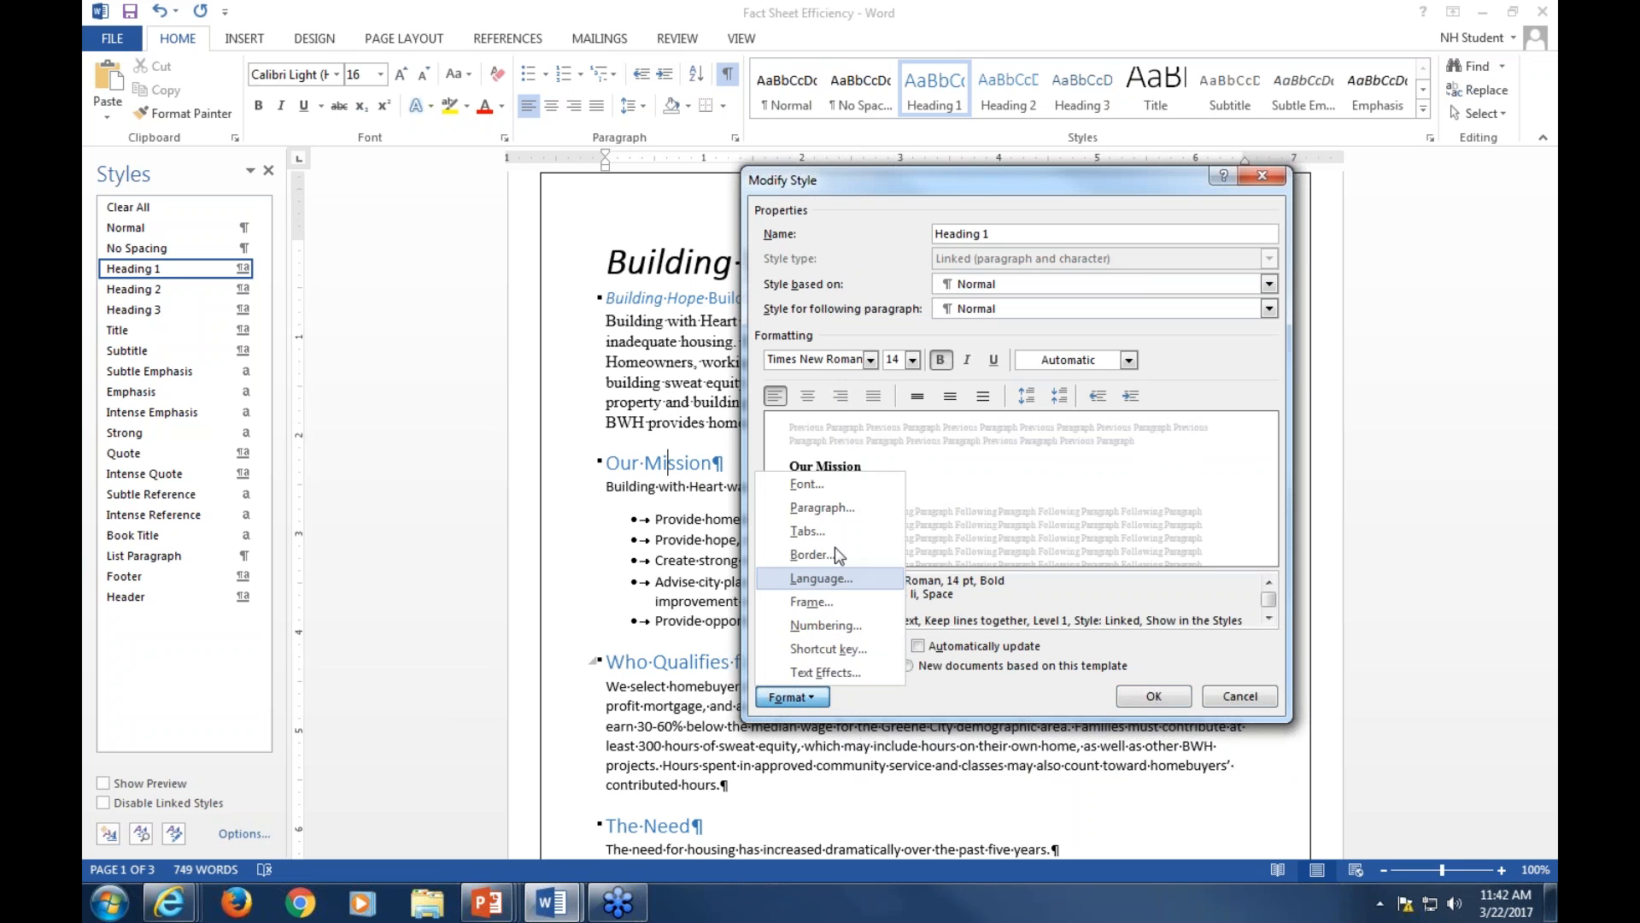
left_click(822, 508)
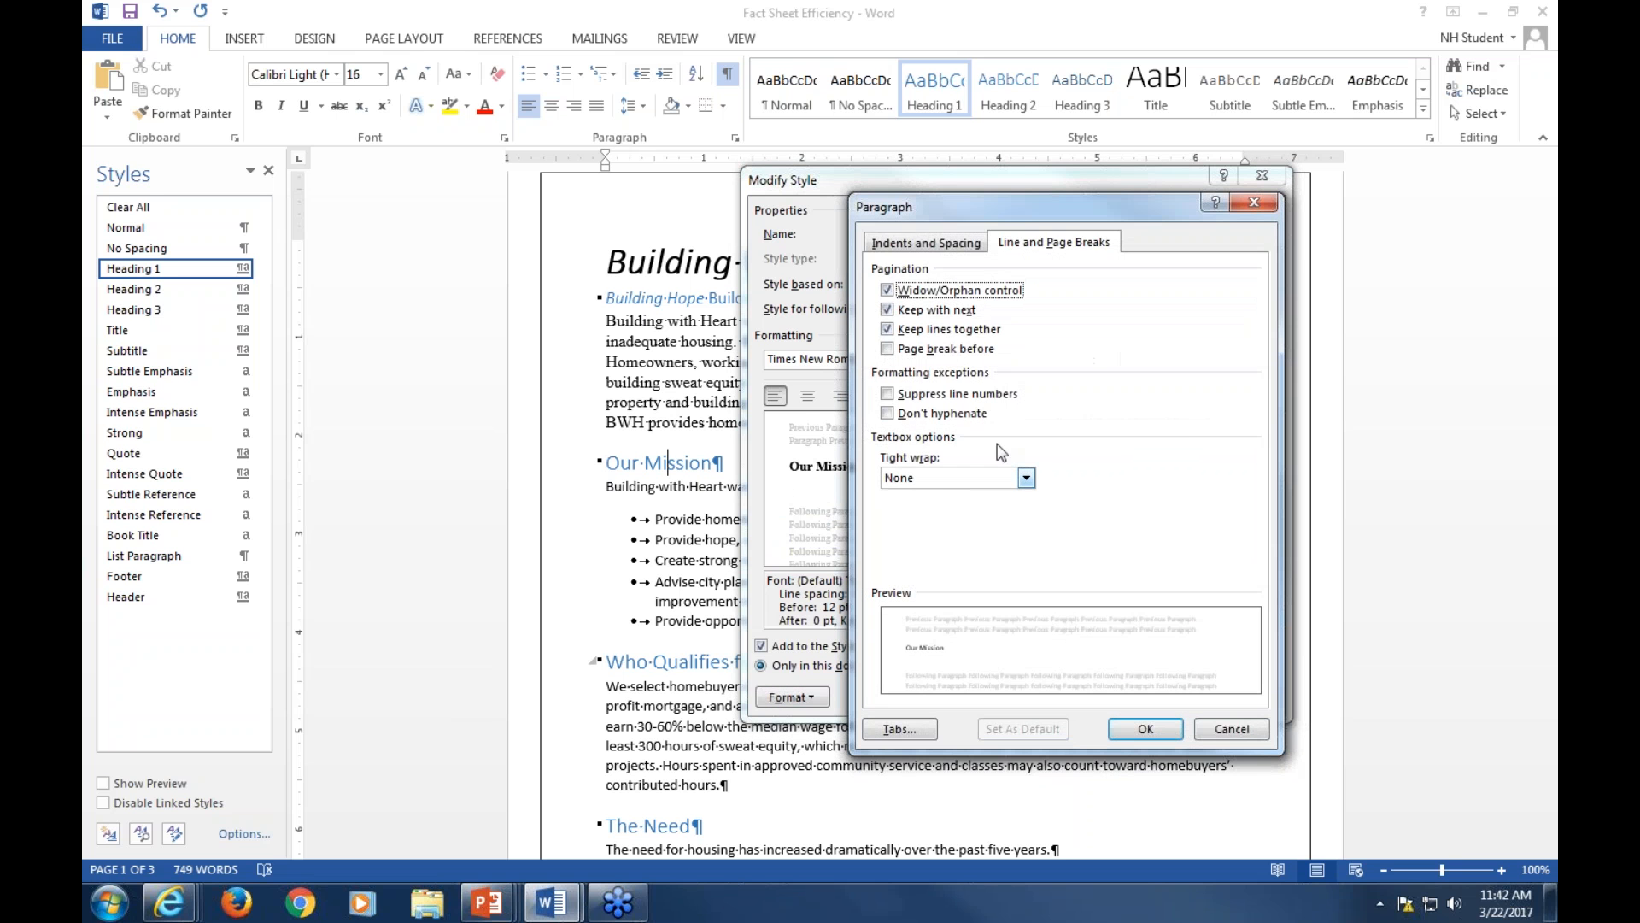
left_click(926, 243)
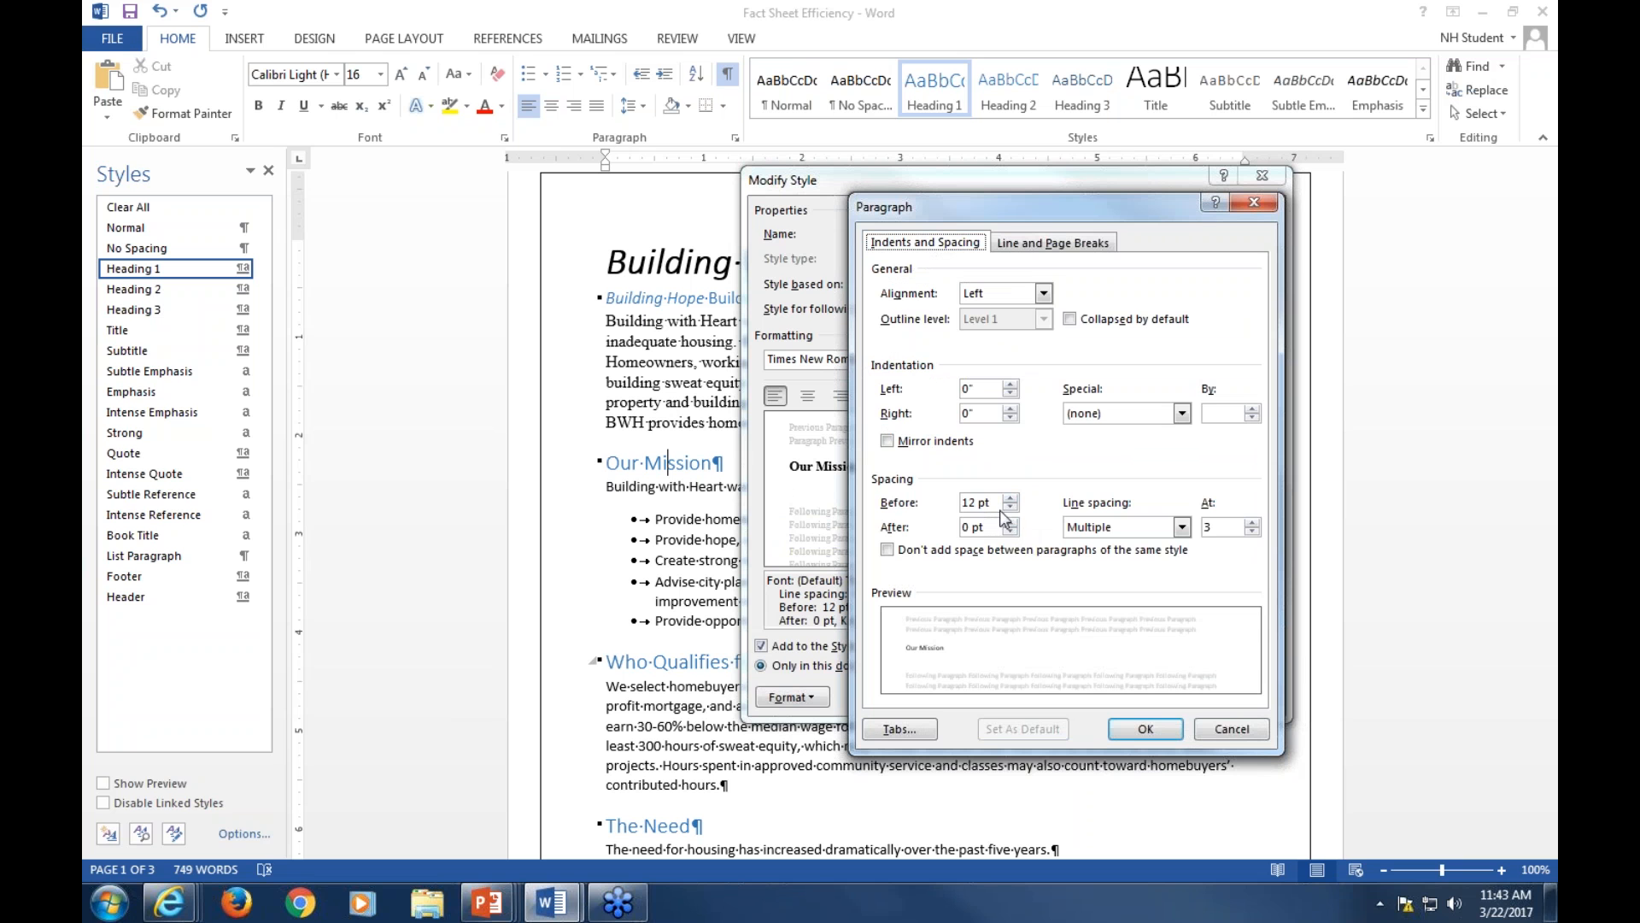
left_click(1147, 731)
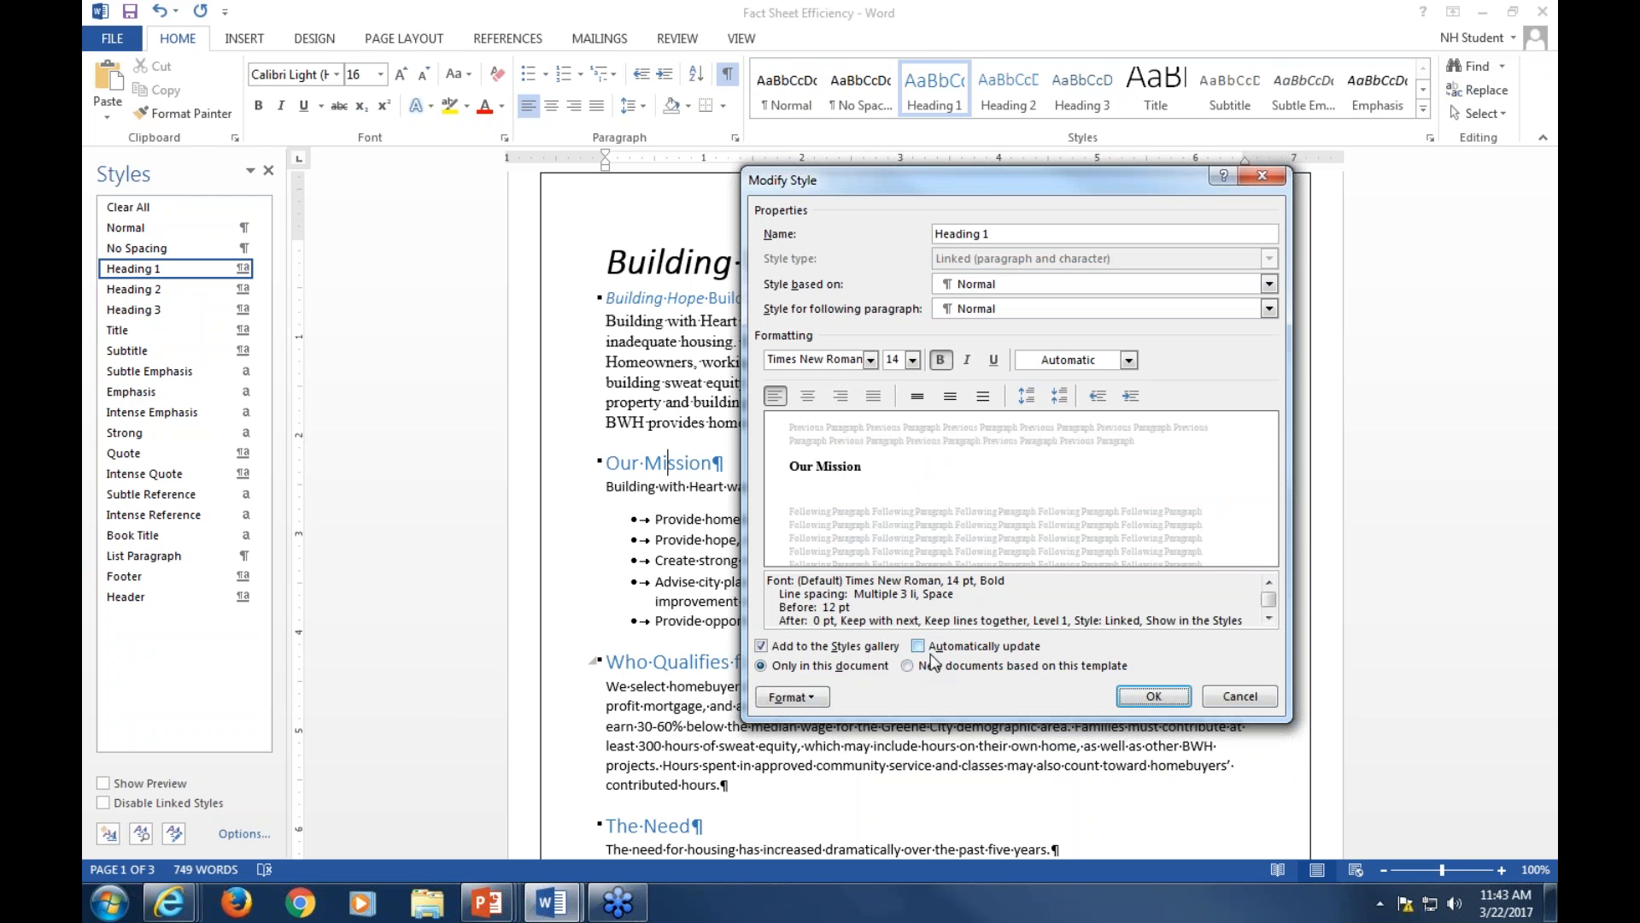
left_click(1152, 698)
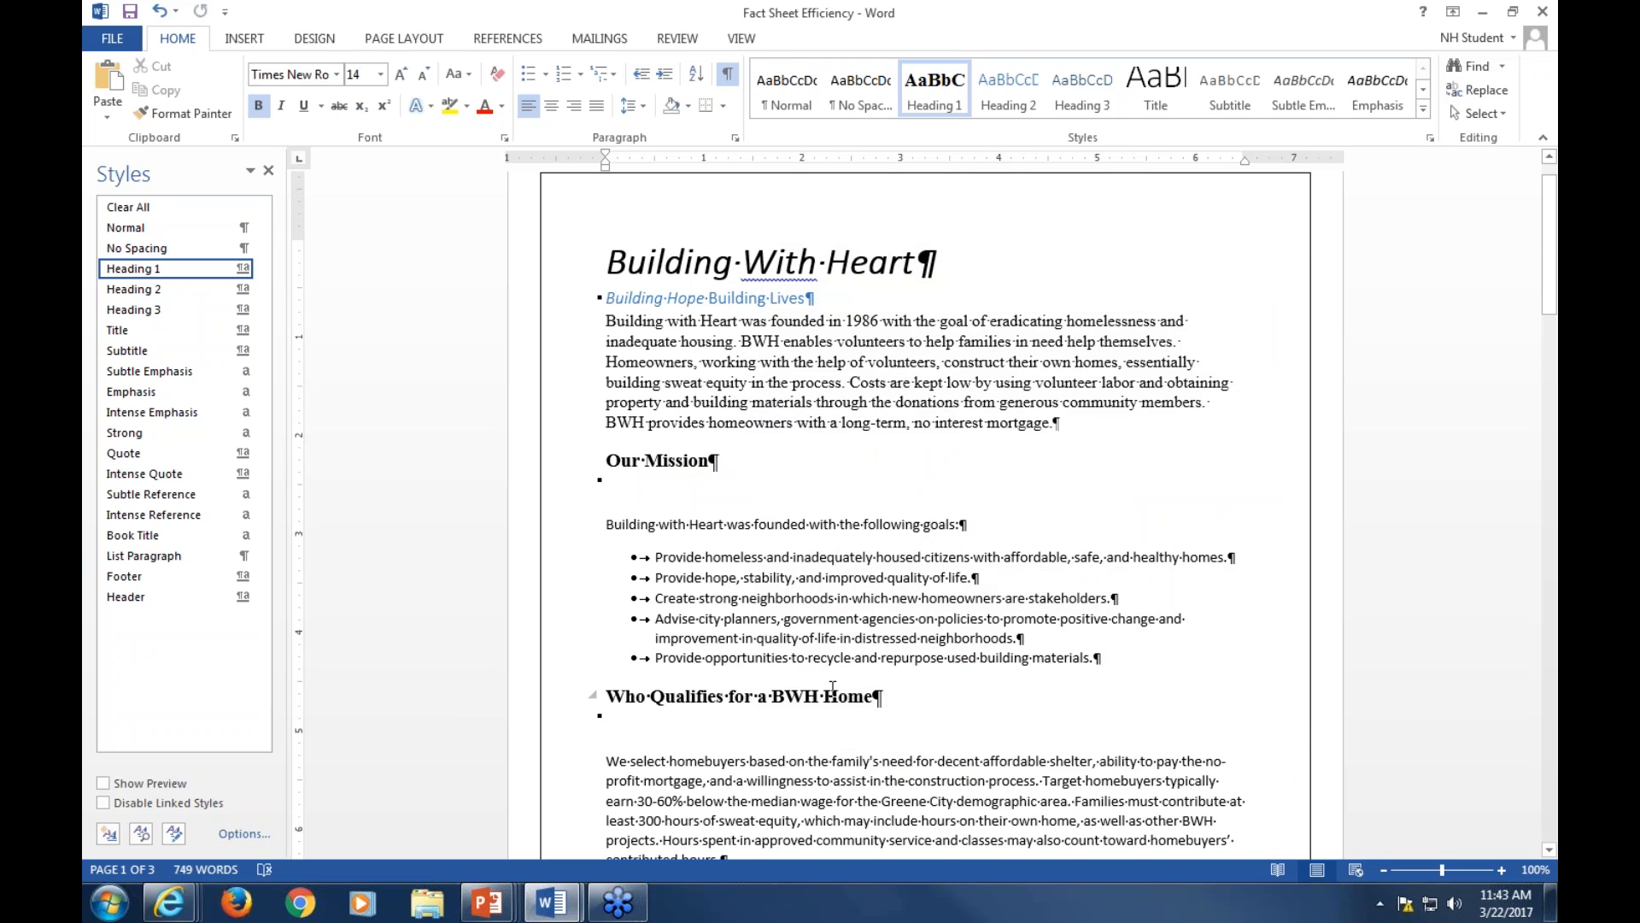
Clear all formatting from the Building Hope Building Lives line
scroll(881, 689, "down", 3)
scroll(881, 688, "down", 2)
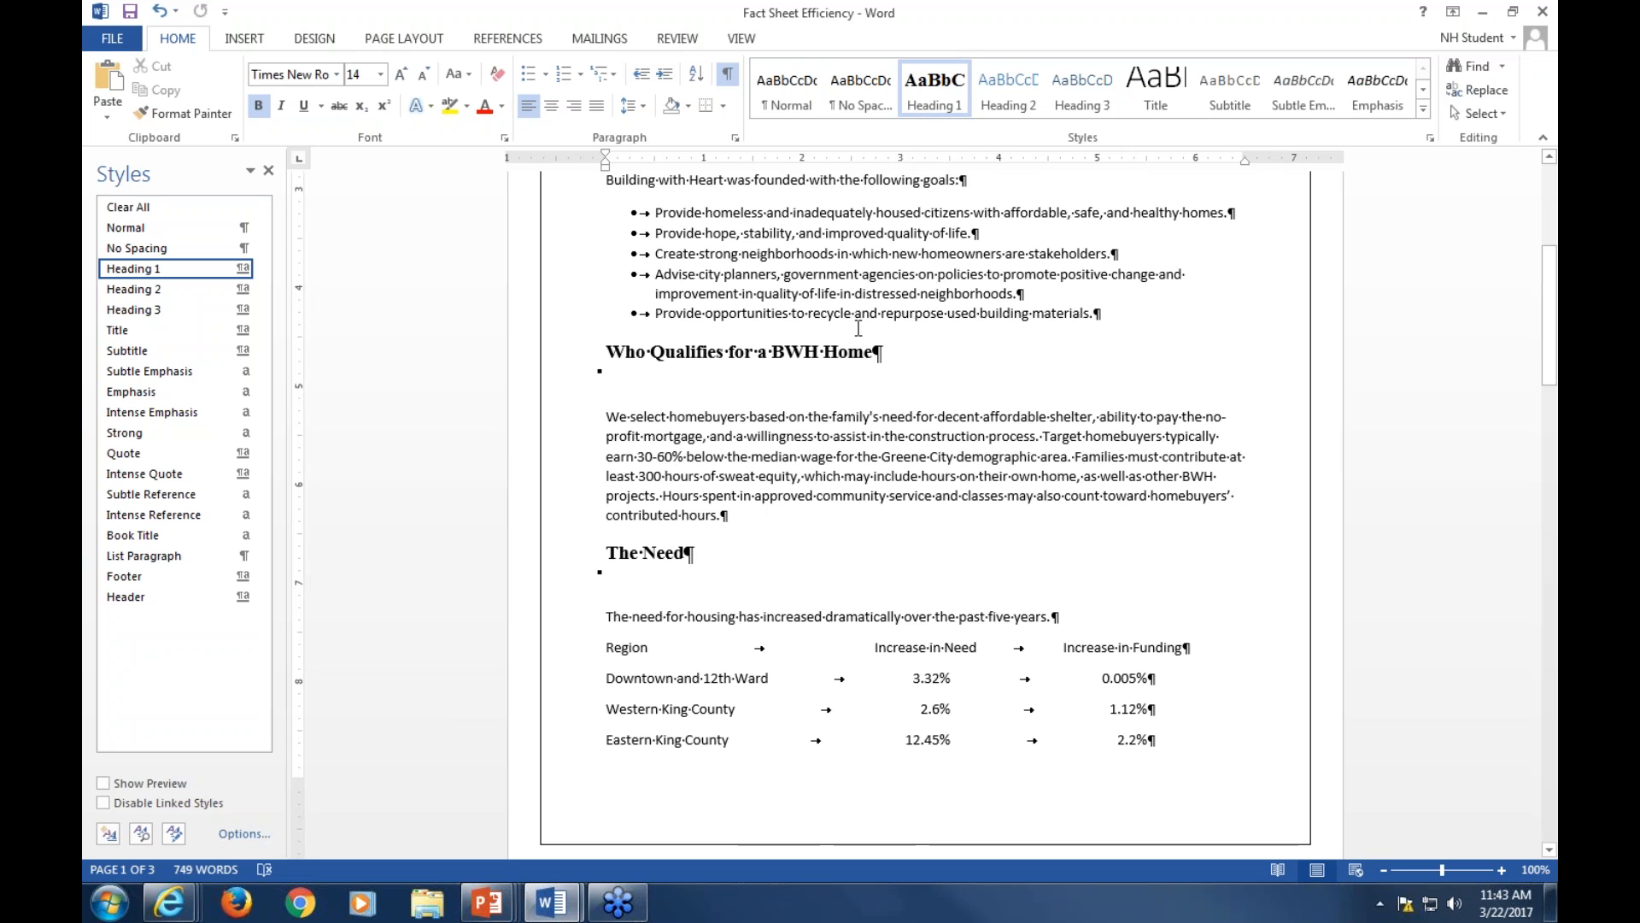
scroll(888, 318, "up", 2)
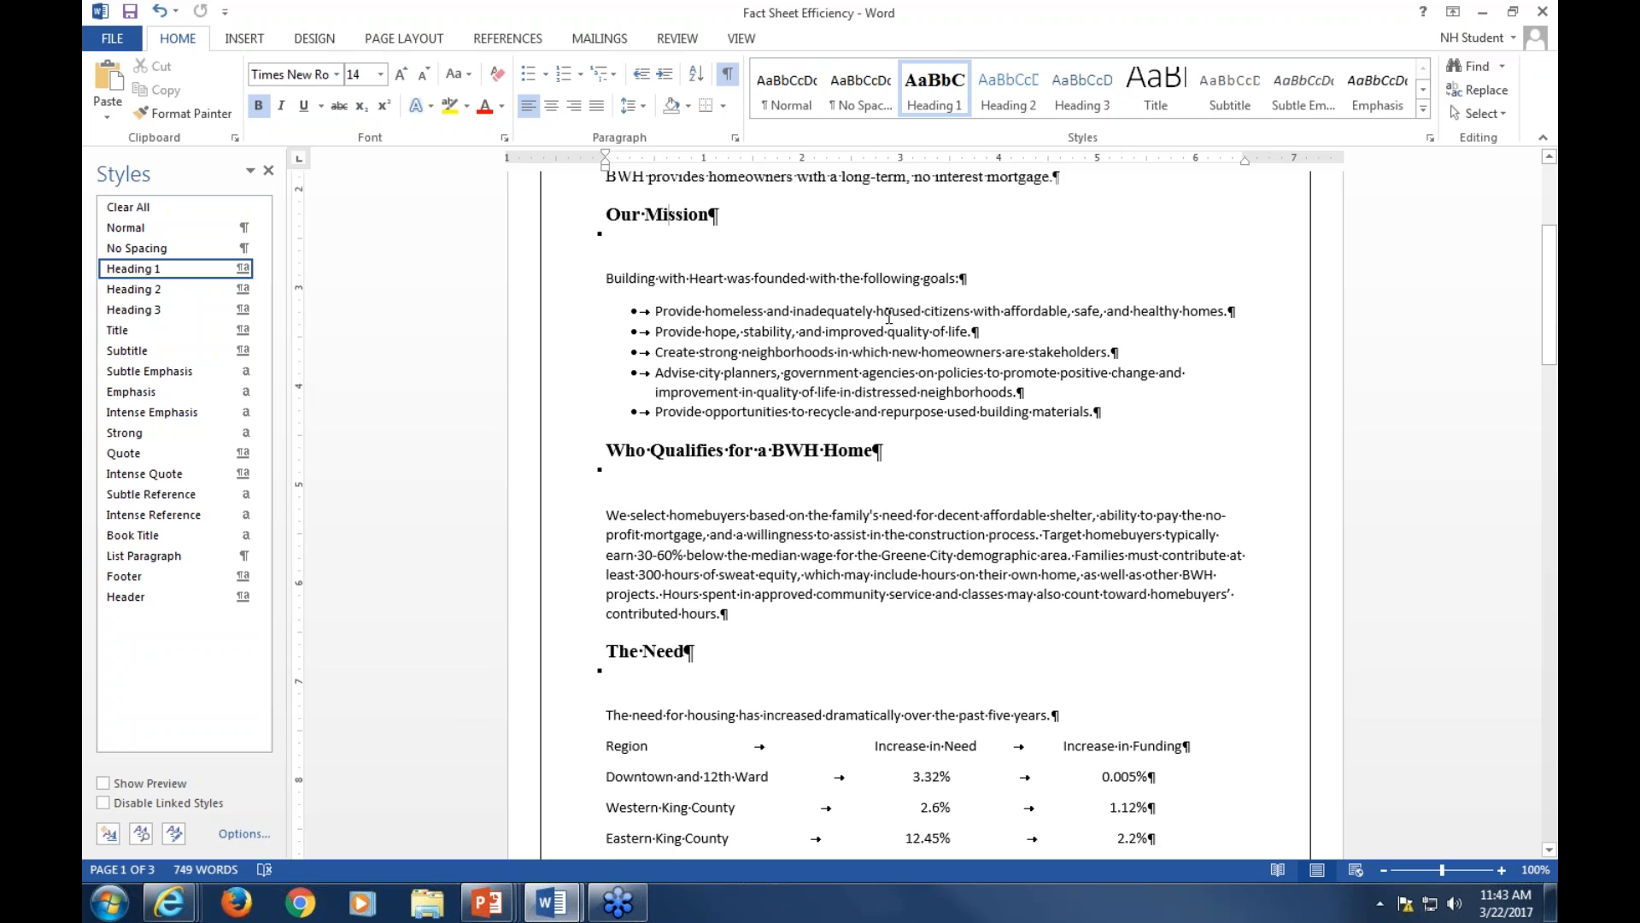
scroll(775, 407, "up", 3)
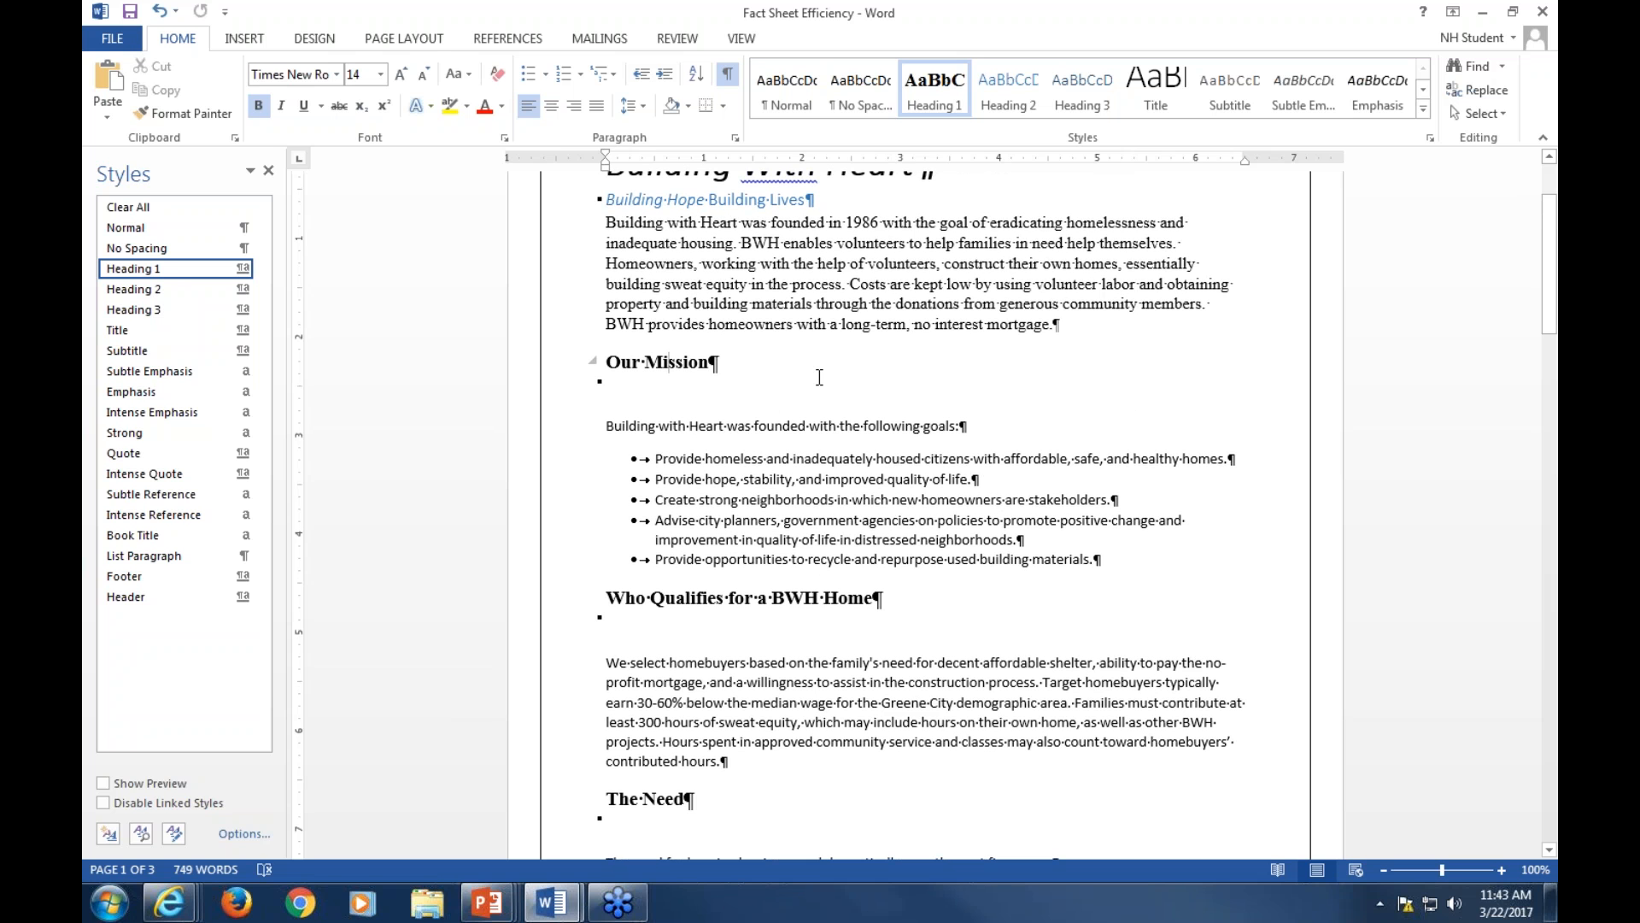
scroll(819, 377, "up", 2)
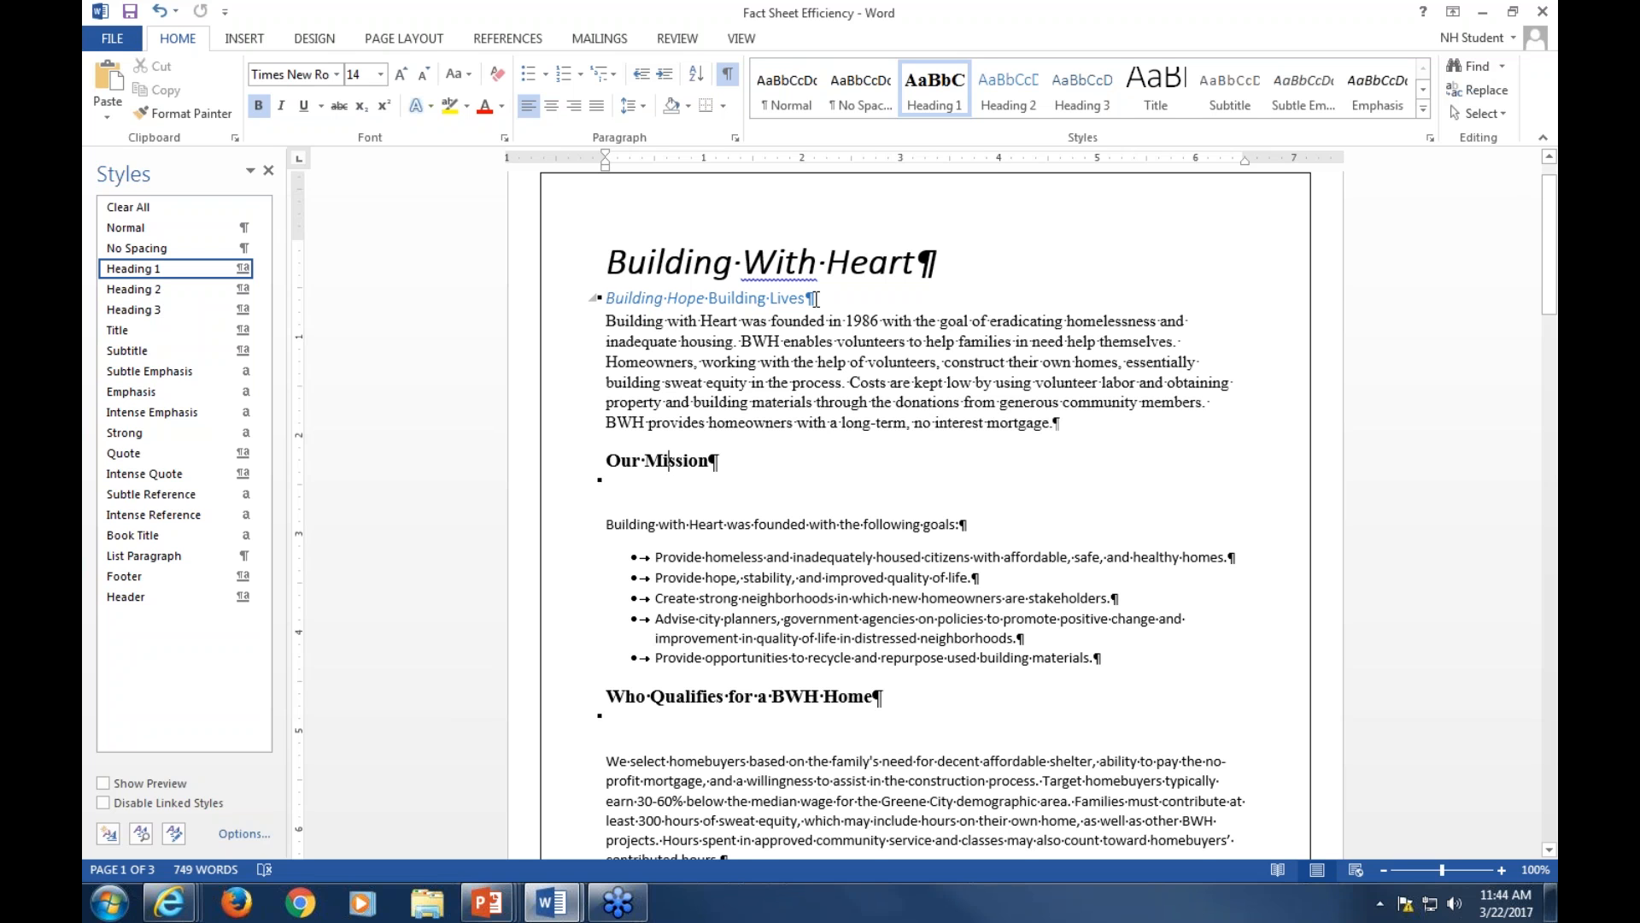
left_click_drag(807, 299, 636, 294)
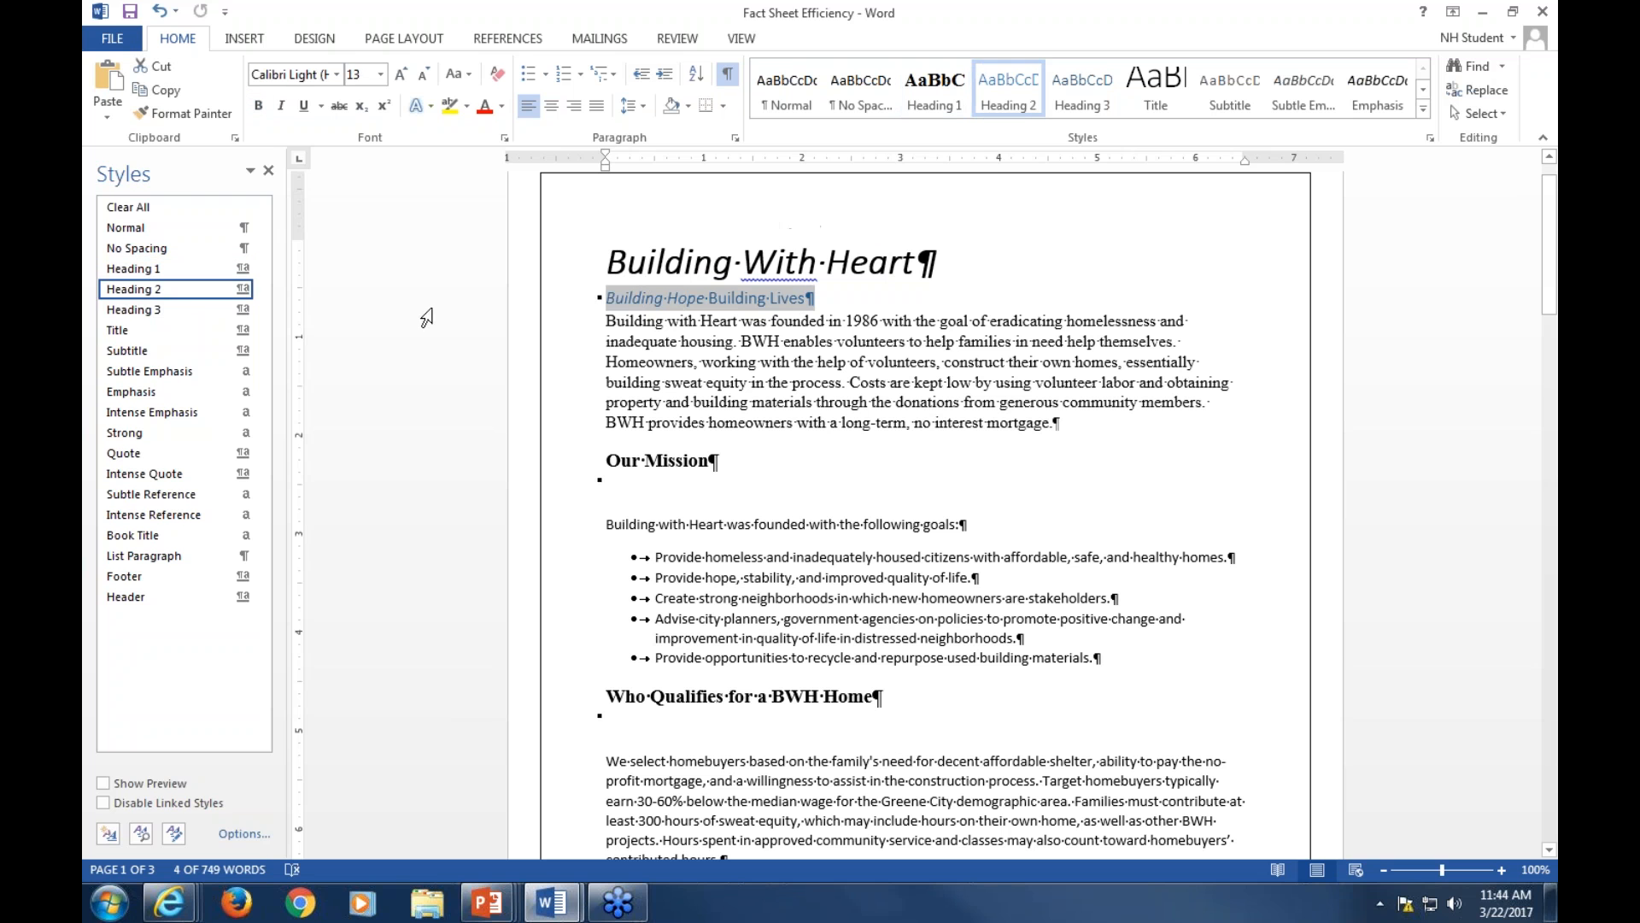
left_click(144, 209)
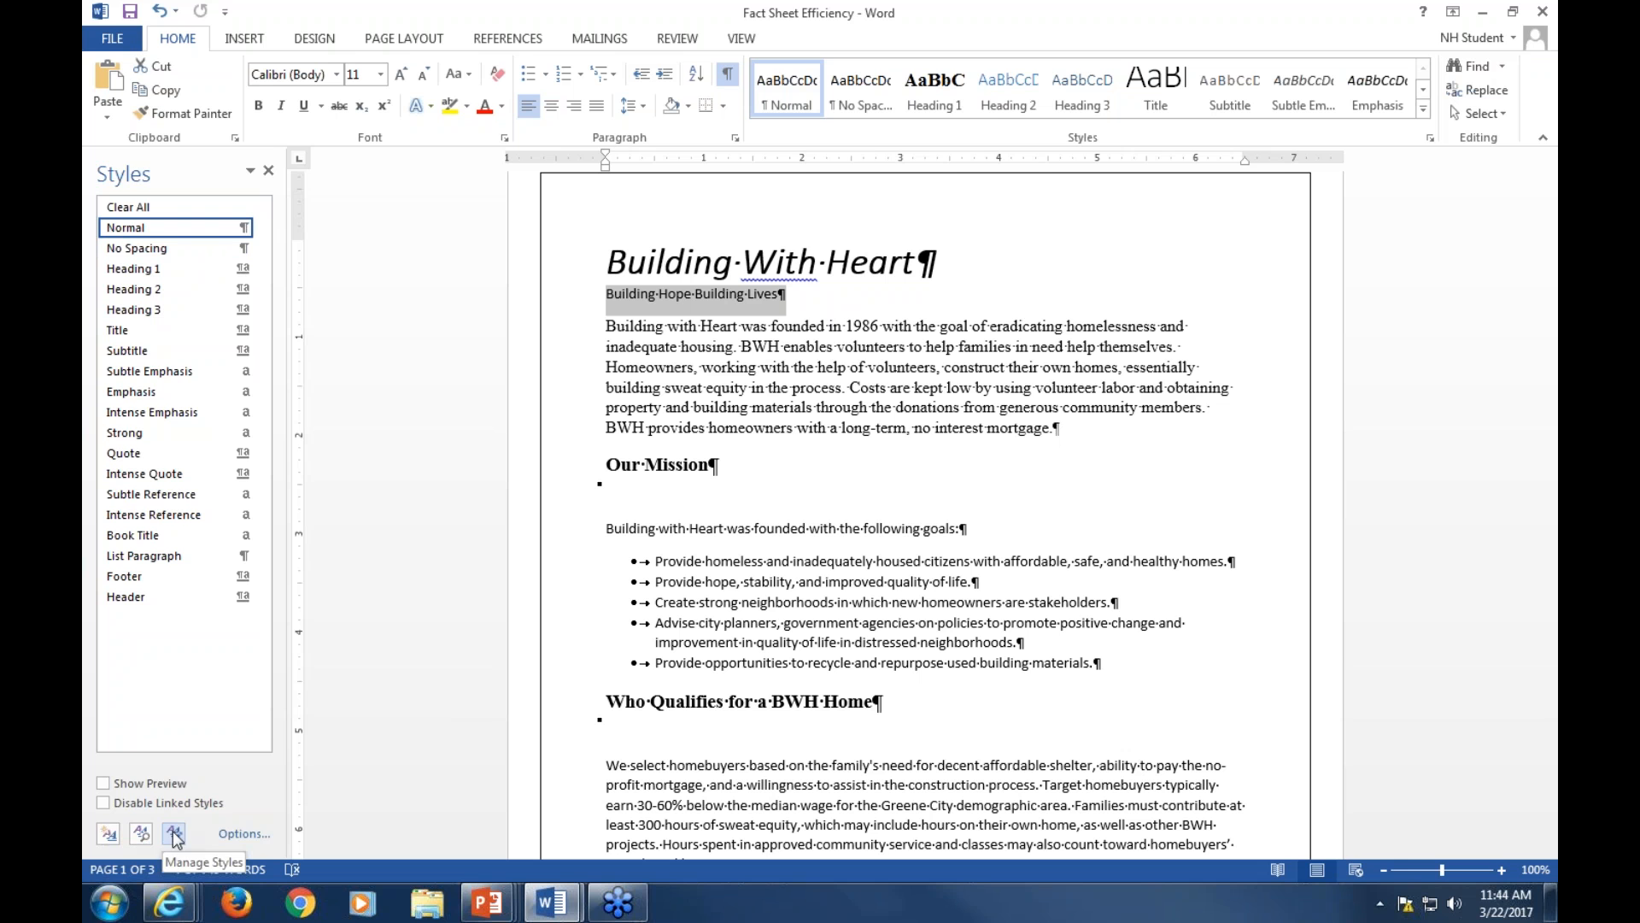
Create a new paragraph style from the tag line named BWH Tag Line, based on no style
left_click(108, 833)
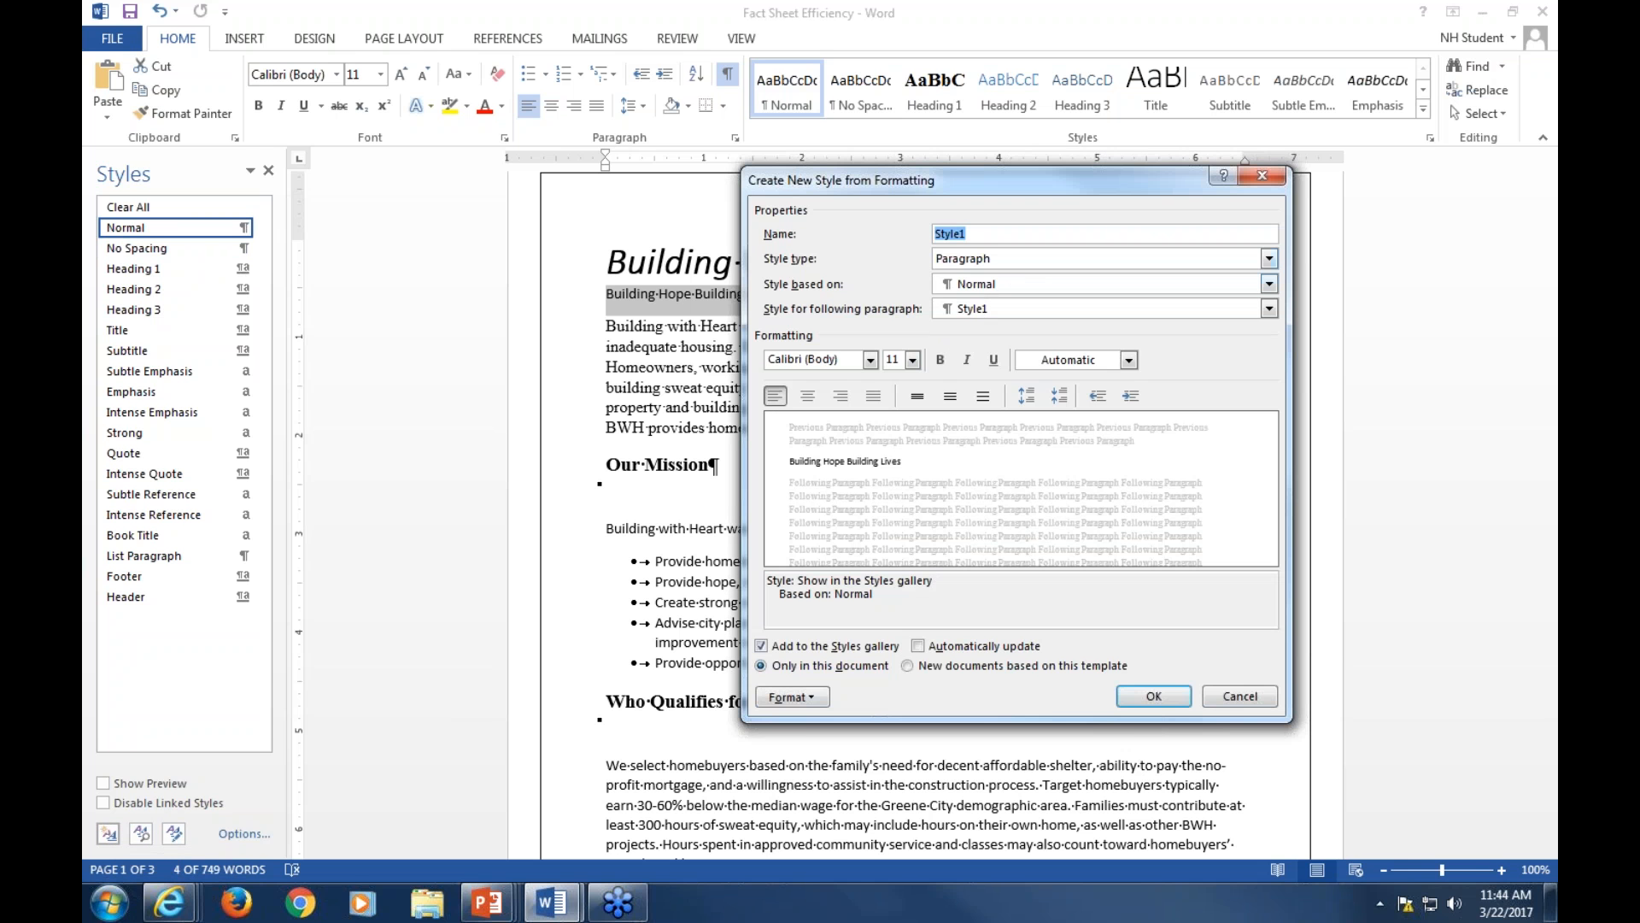
type("T")
key("BackSpace")
type("BWH Tag Line")
left_click(955, 265)
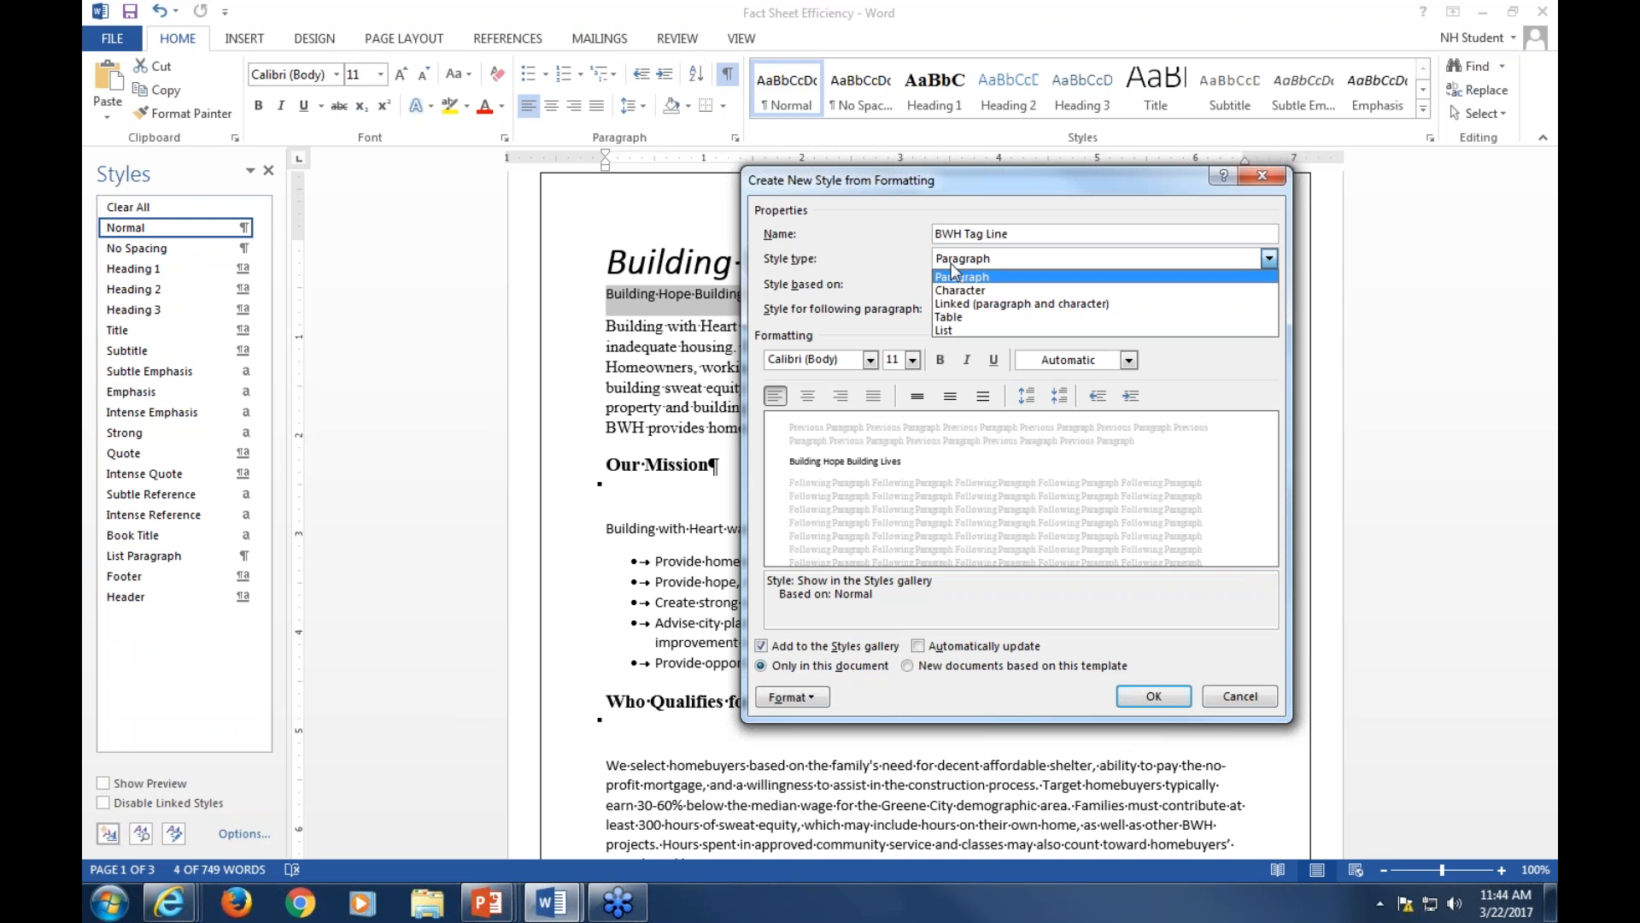
left_click(946, 262)
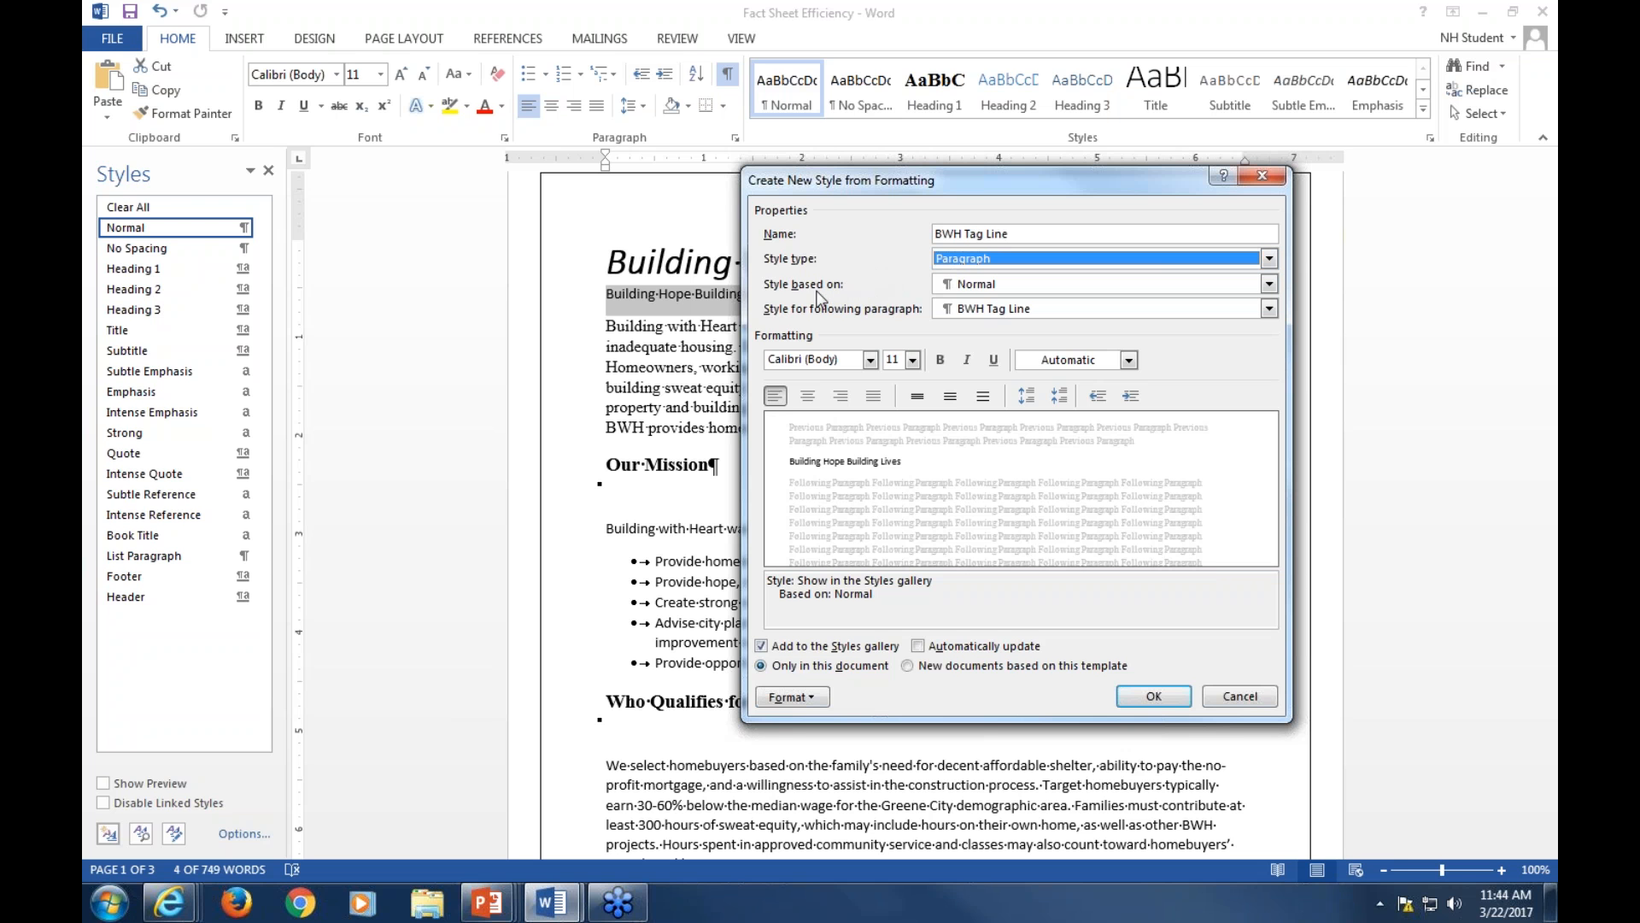
left_click(971, 288)
left_click(983, 302)
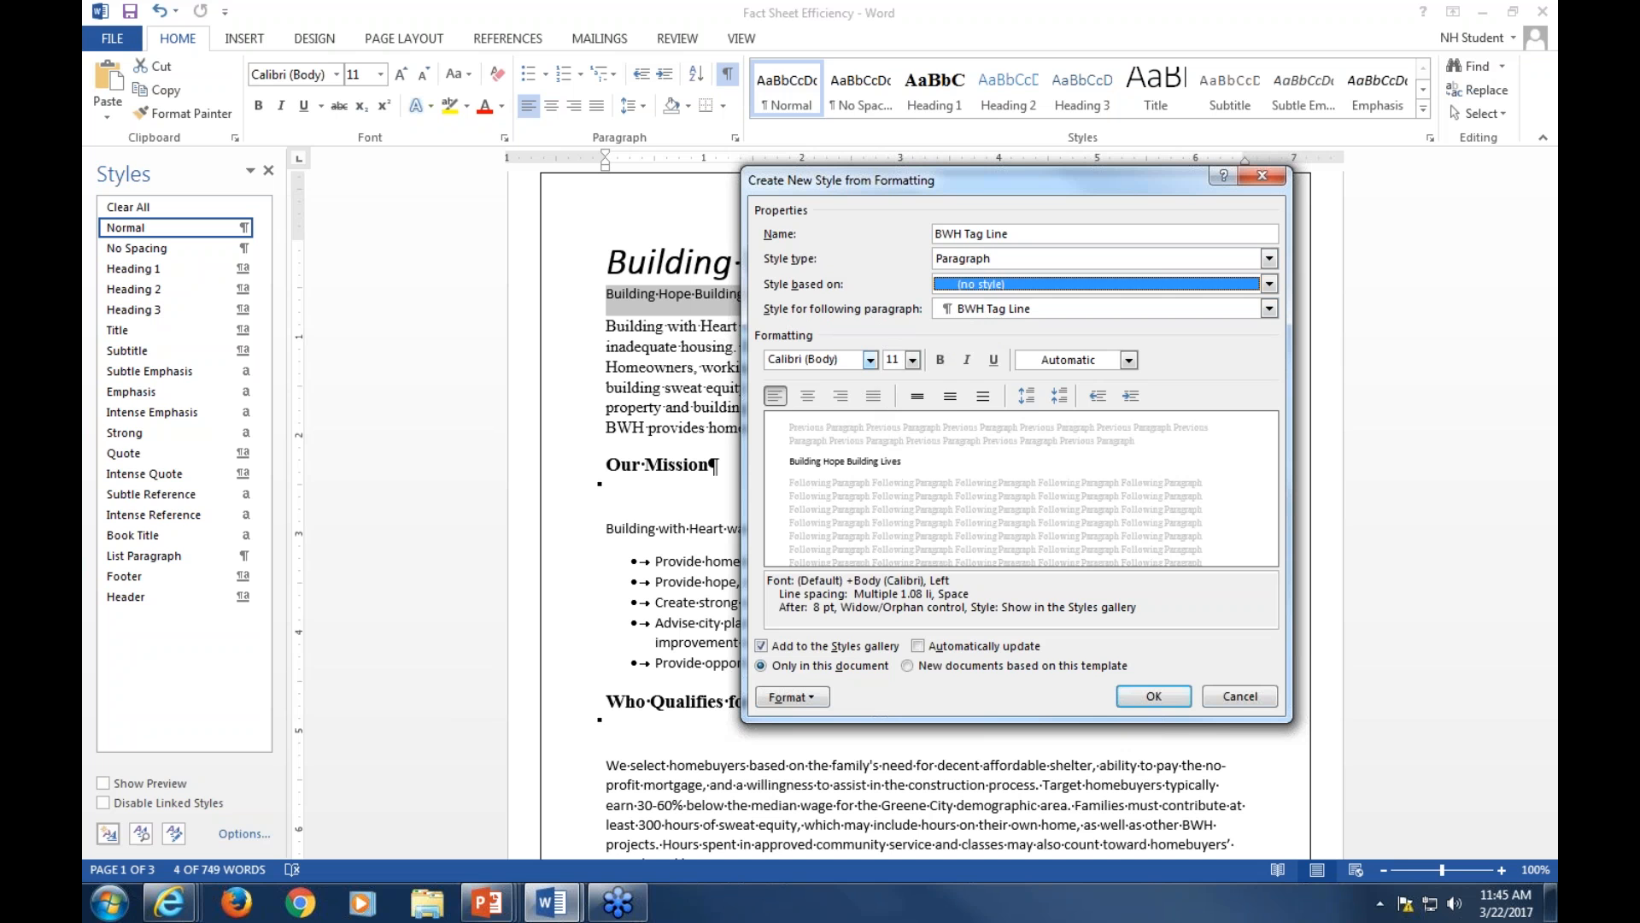
Set the BWH Tag Line style's font to Times New Roman, 20 pt, italic
left_click(870, 360)
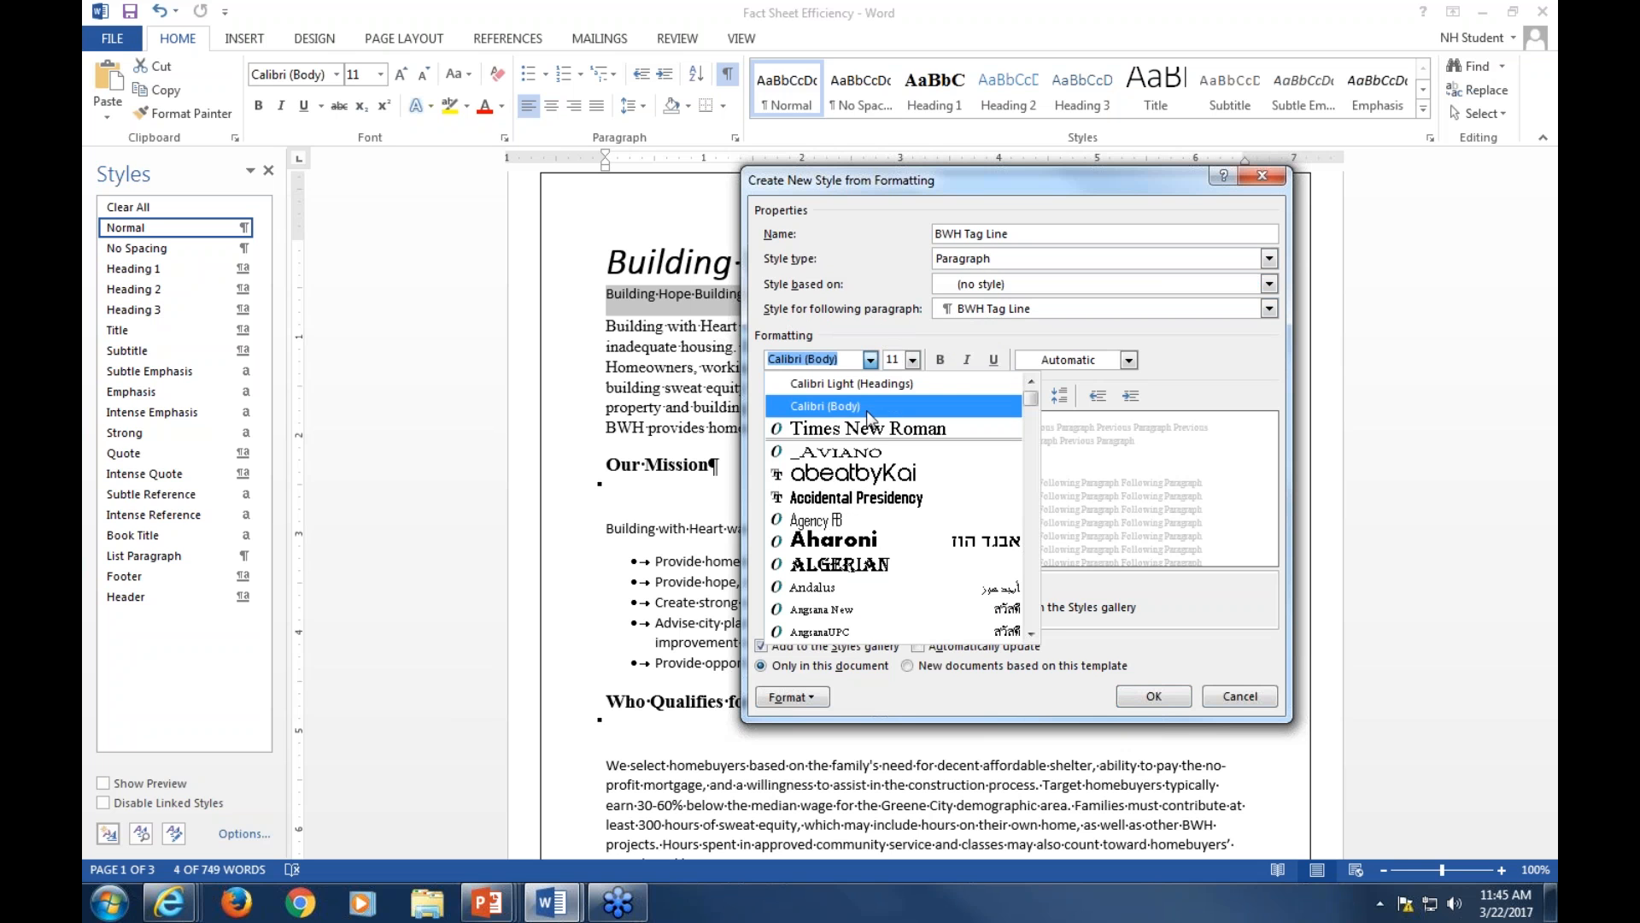
left_click(859, 427)
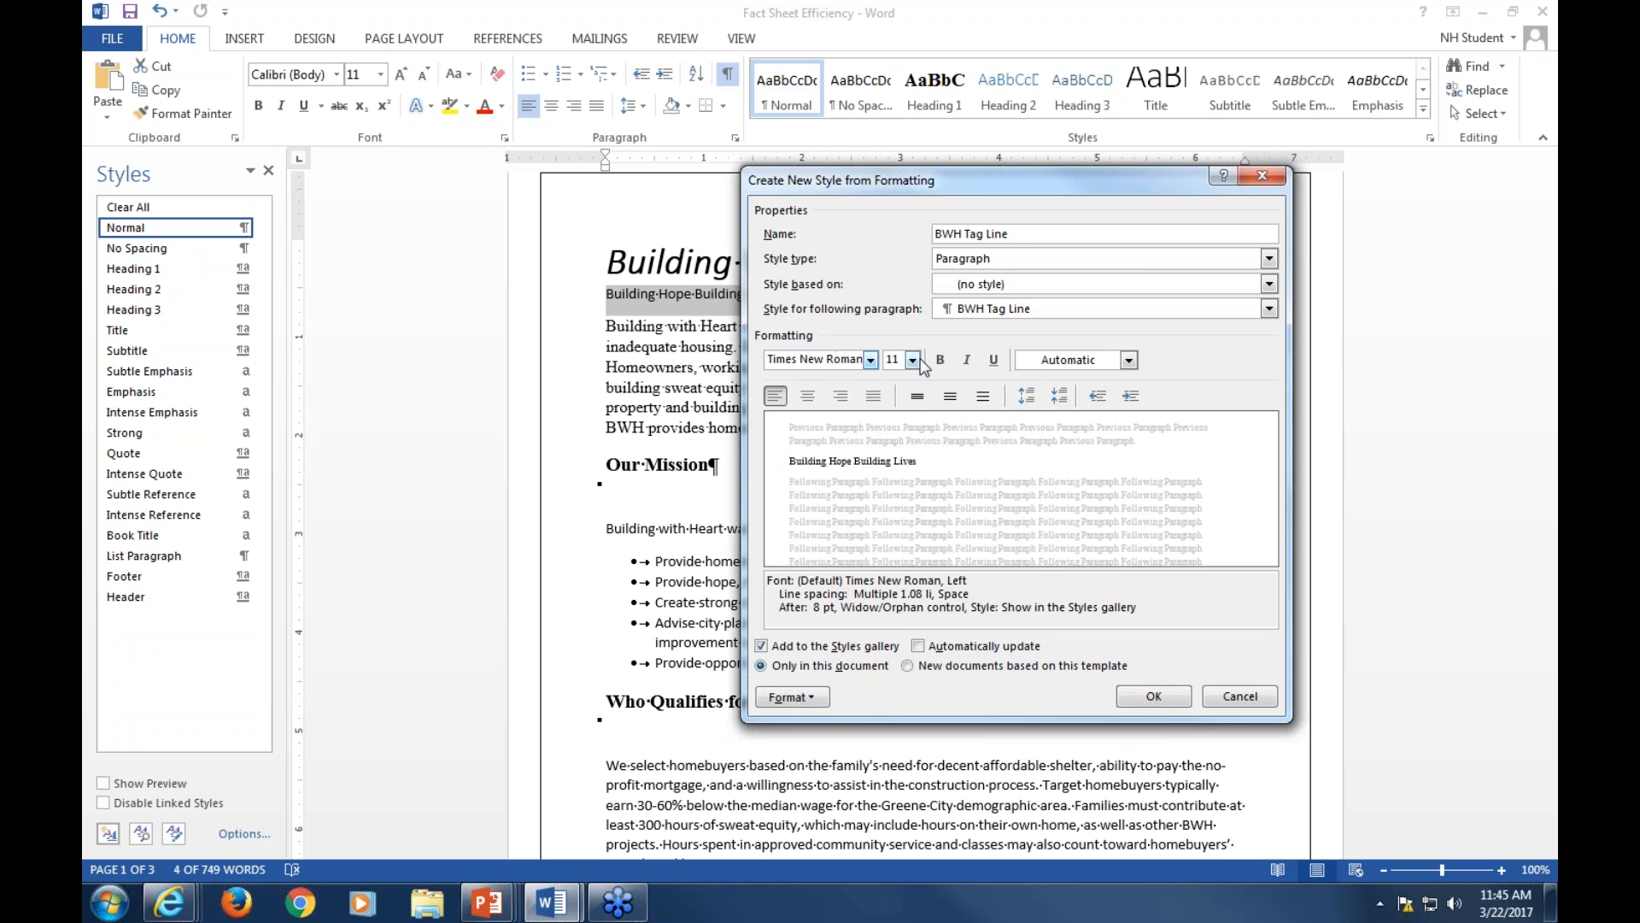
left_click(913, 360)
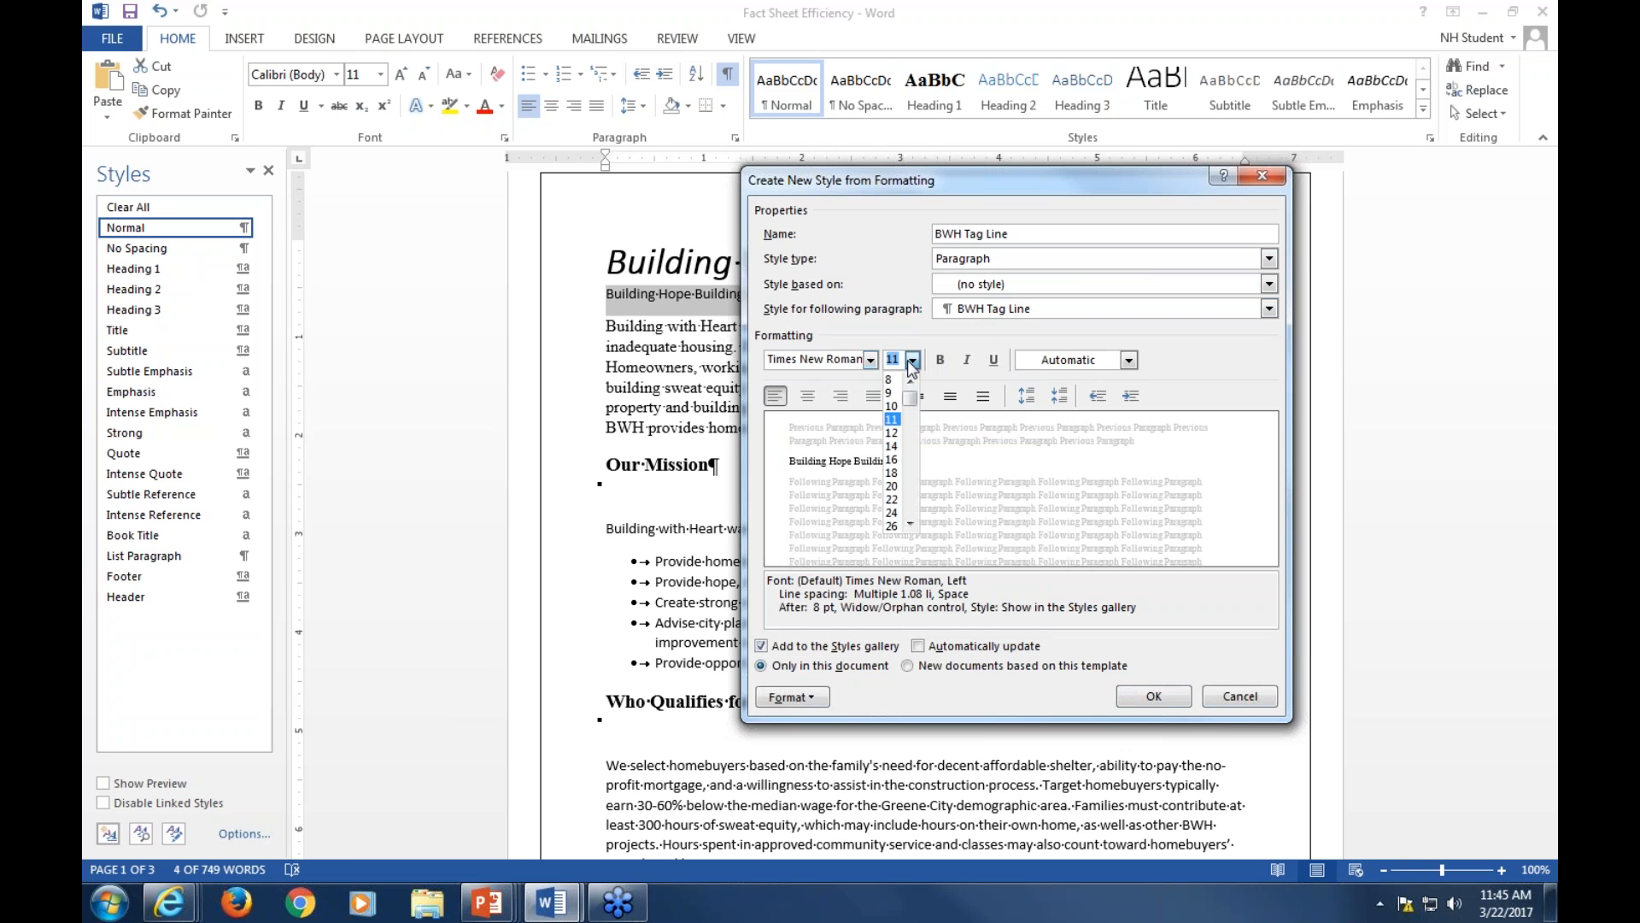
left_click(912, 525)
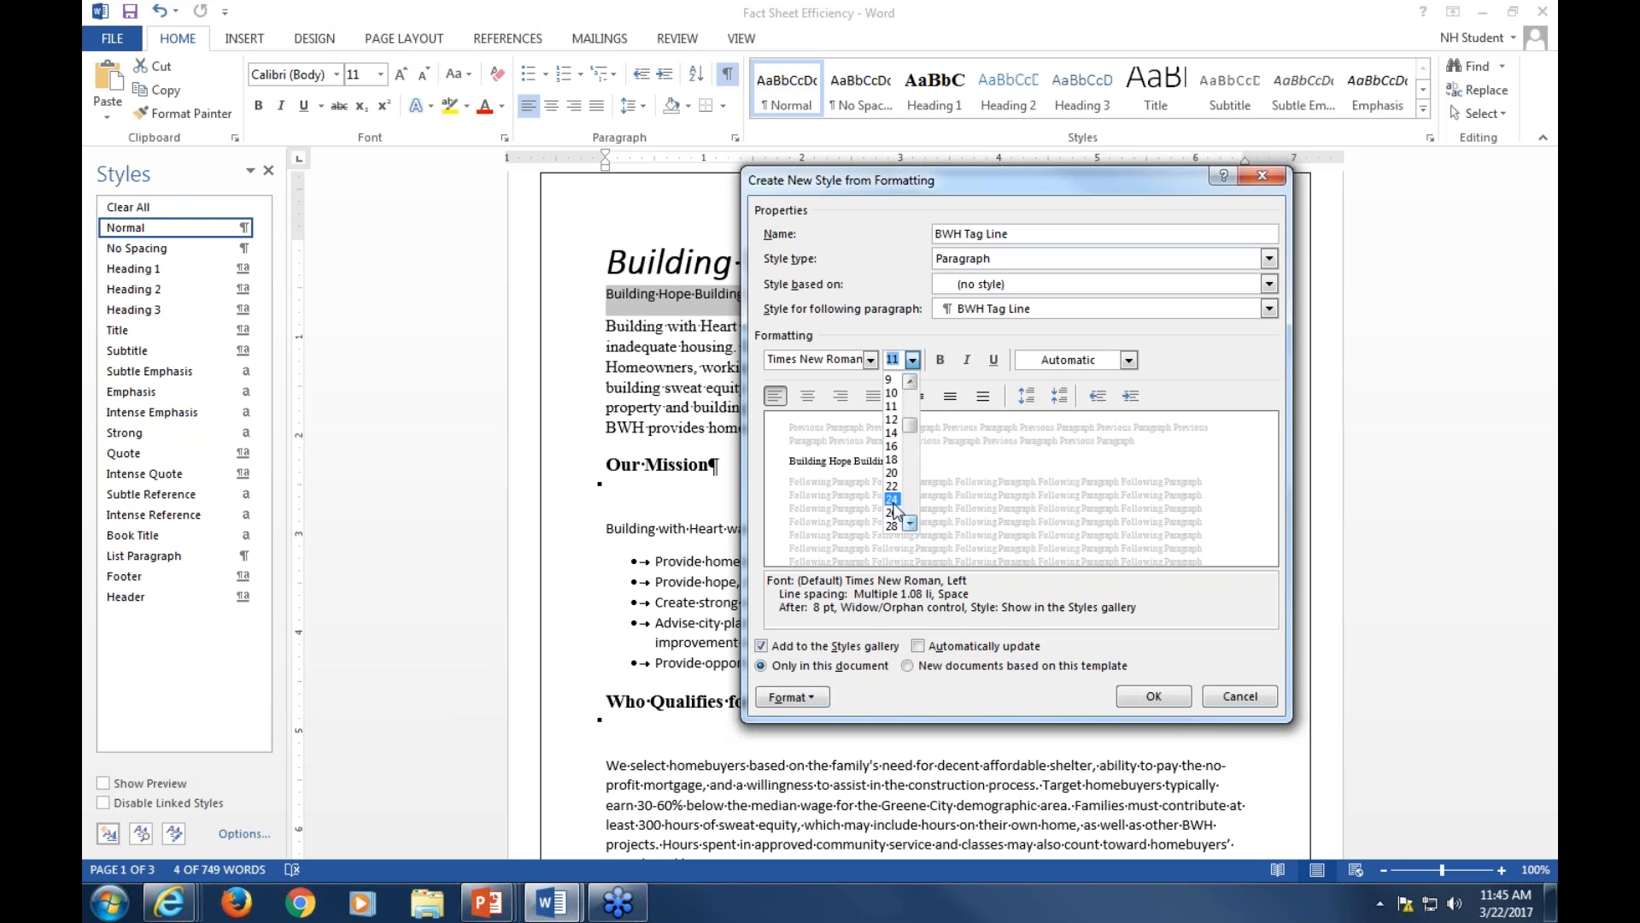
left_click(891, 472)
left_click(968, 362)
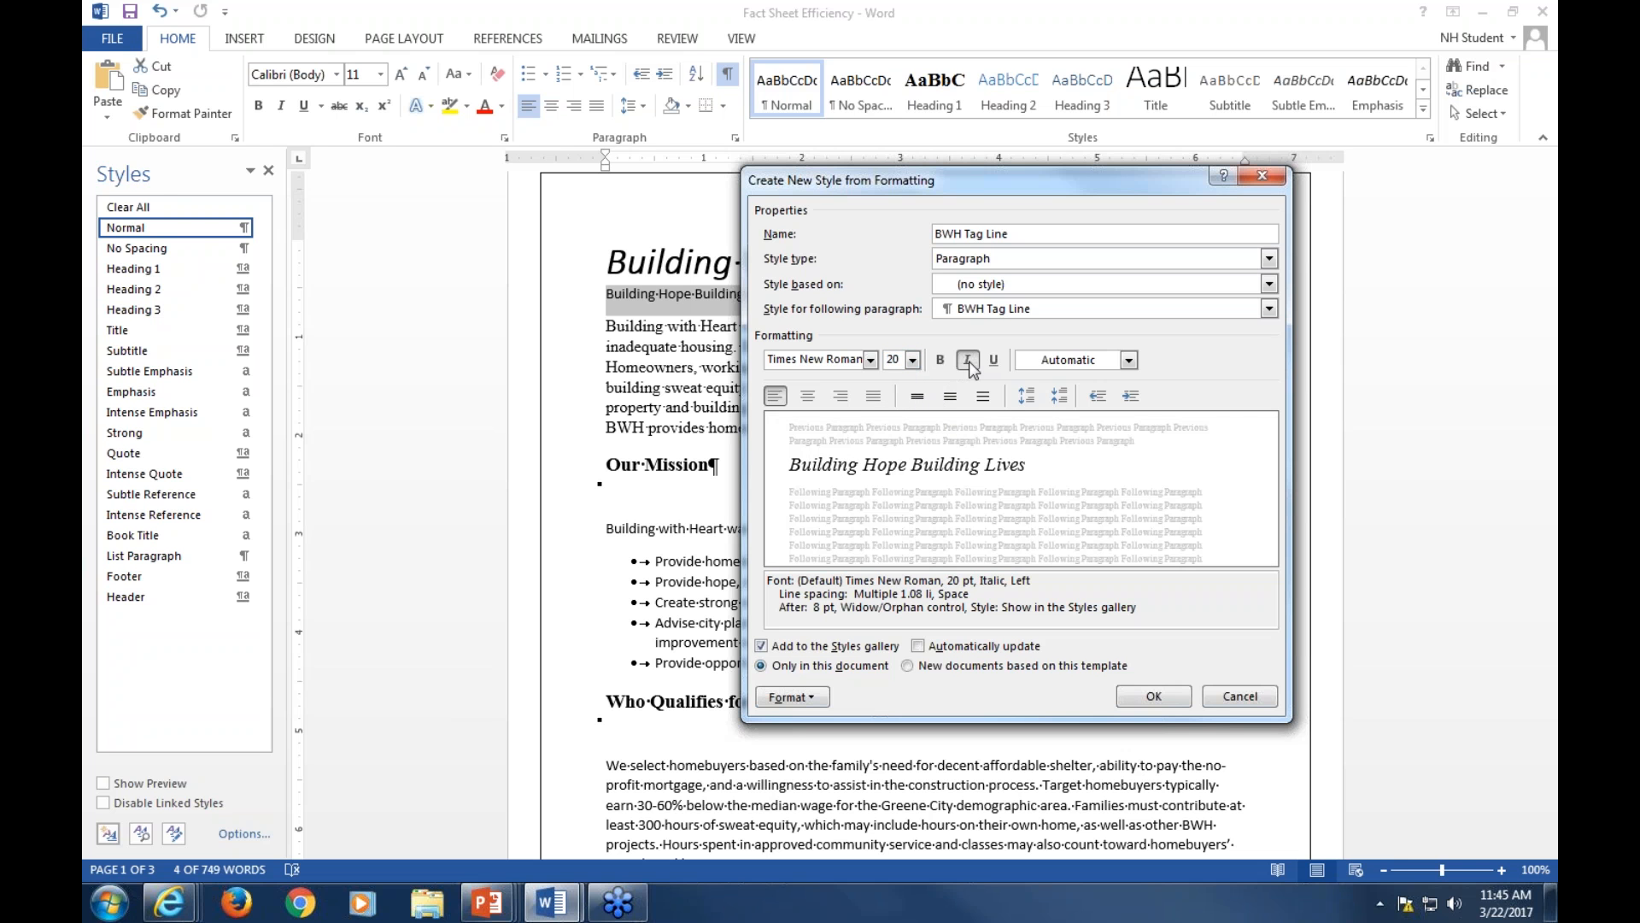
Set the BWH Tag Line style's font color to Dark Red and finish creating the style
left_click(1129, 361)
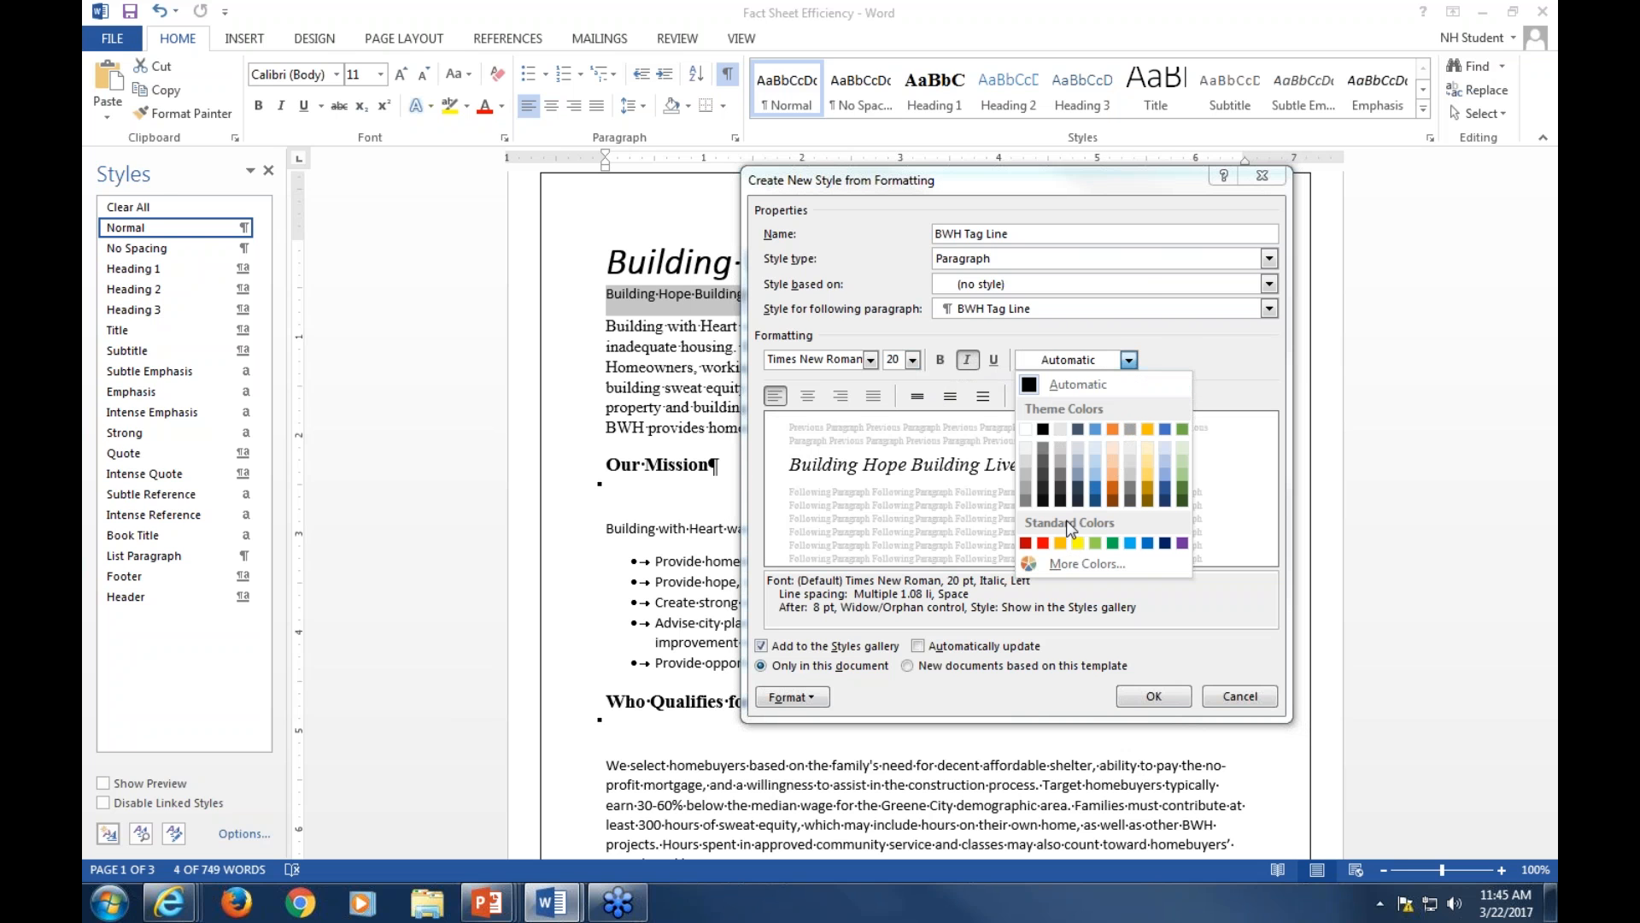
left_click(1025, 544)
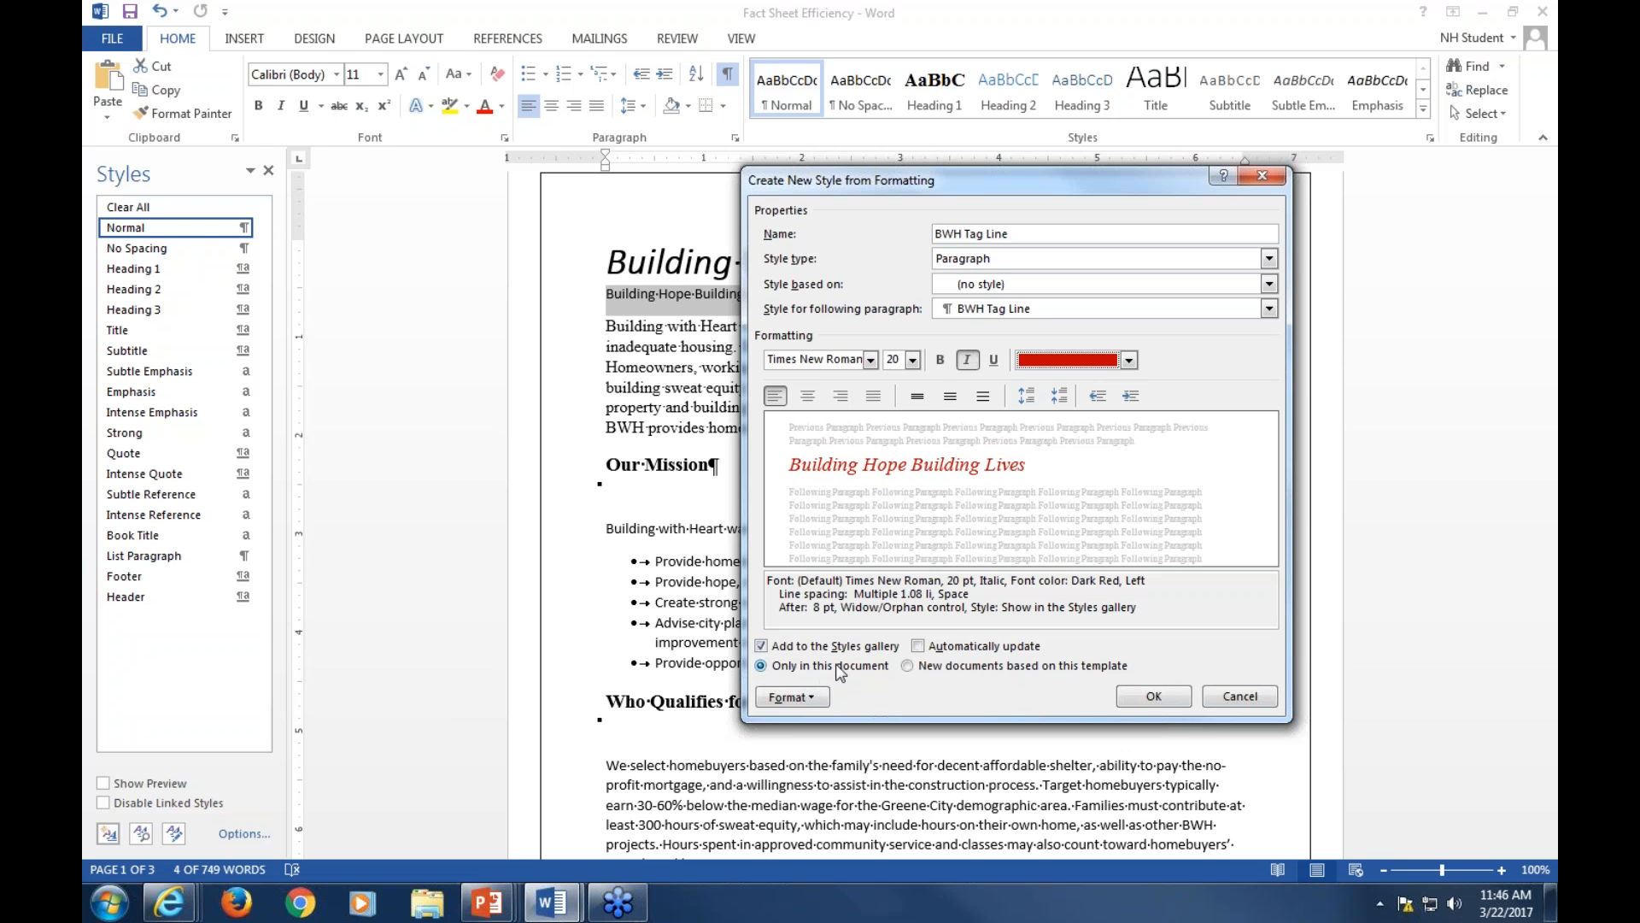
left_click(1150, 699)
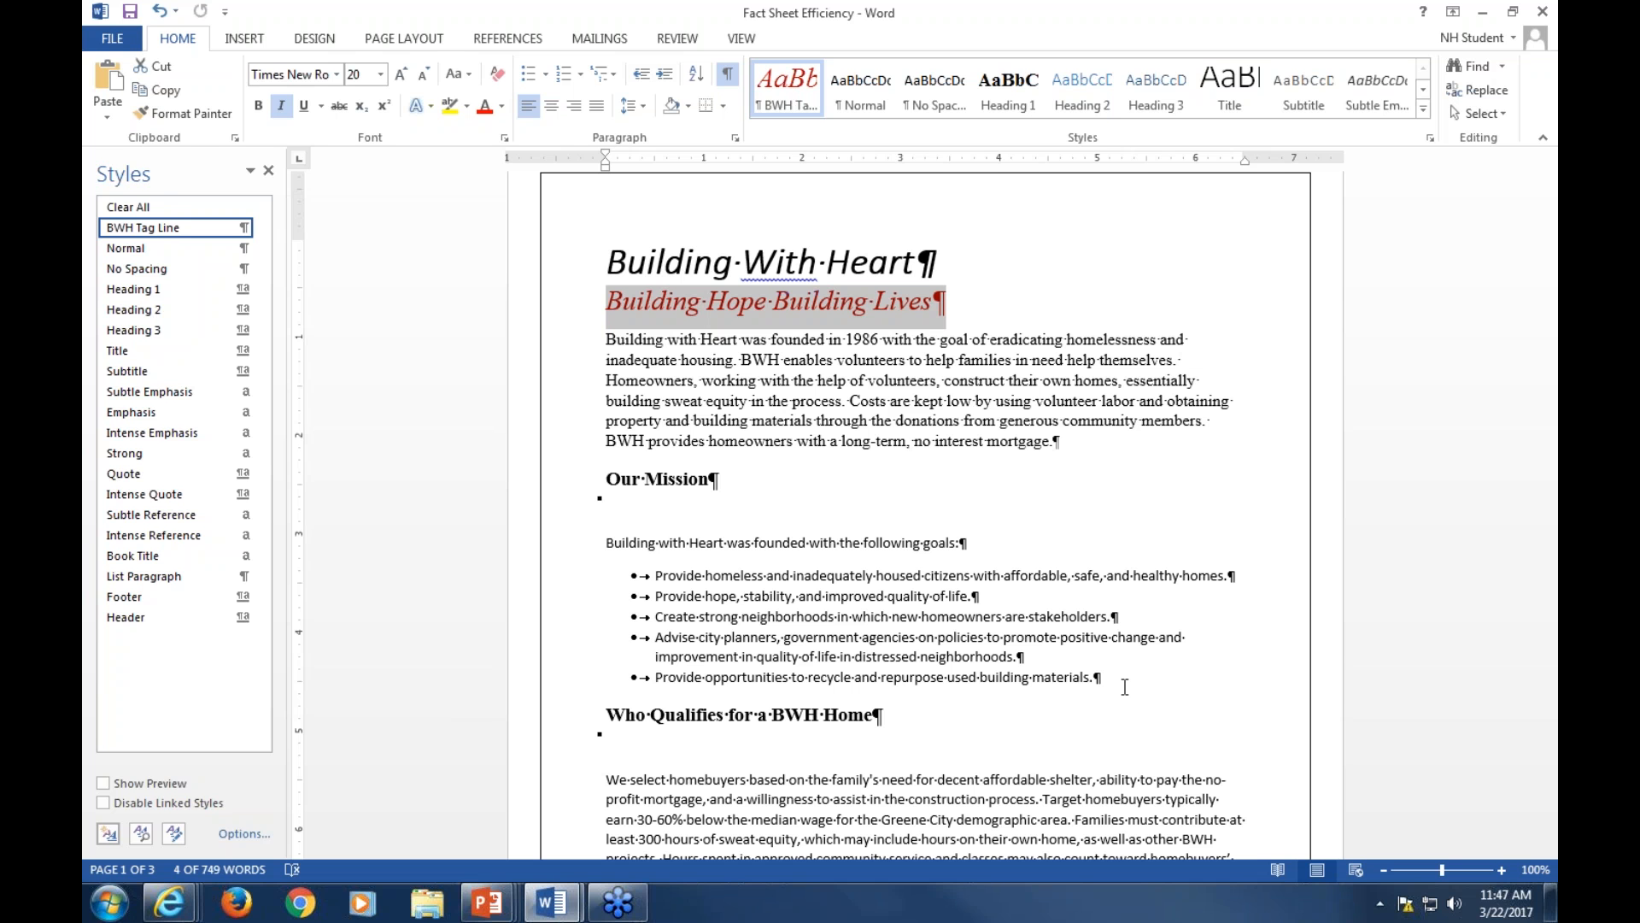
Save the document as a Word Template named BWH Styles
left_click(765, 338)
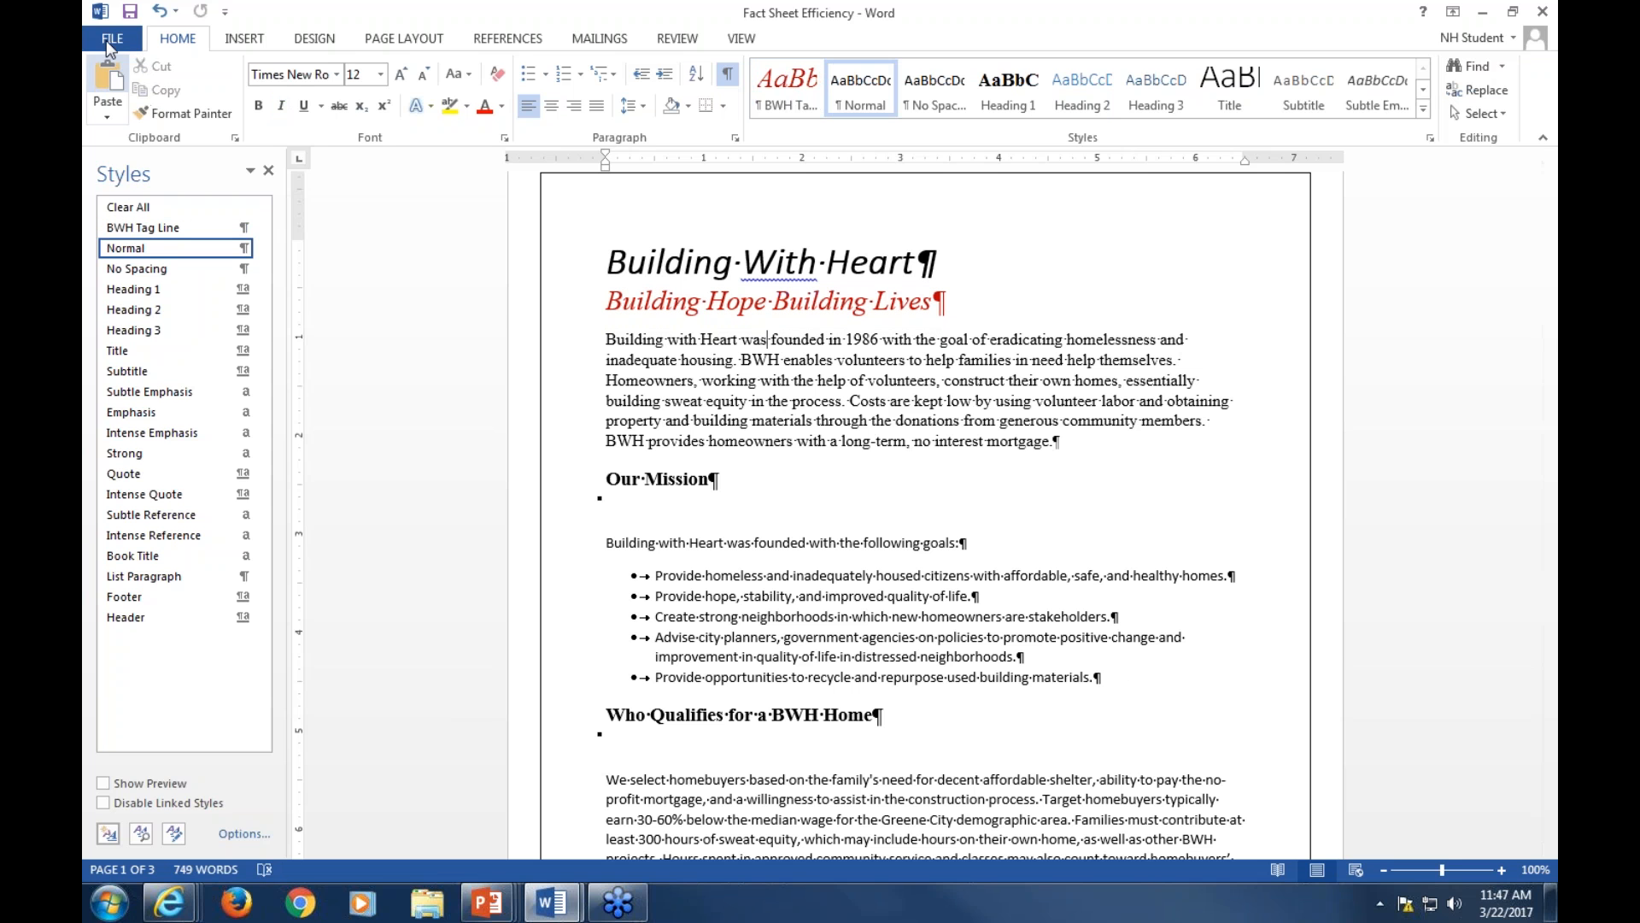
left_click(114, 40)
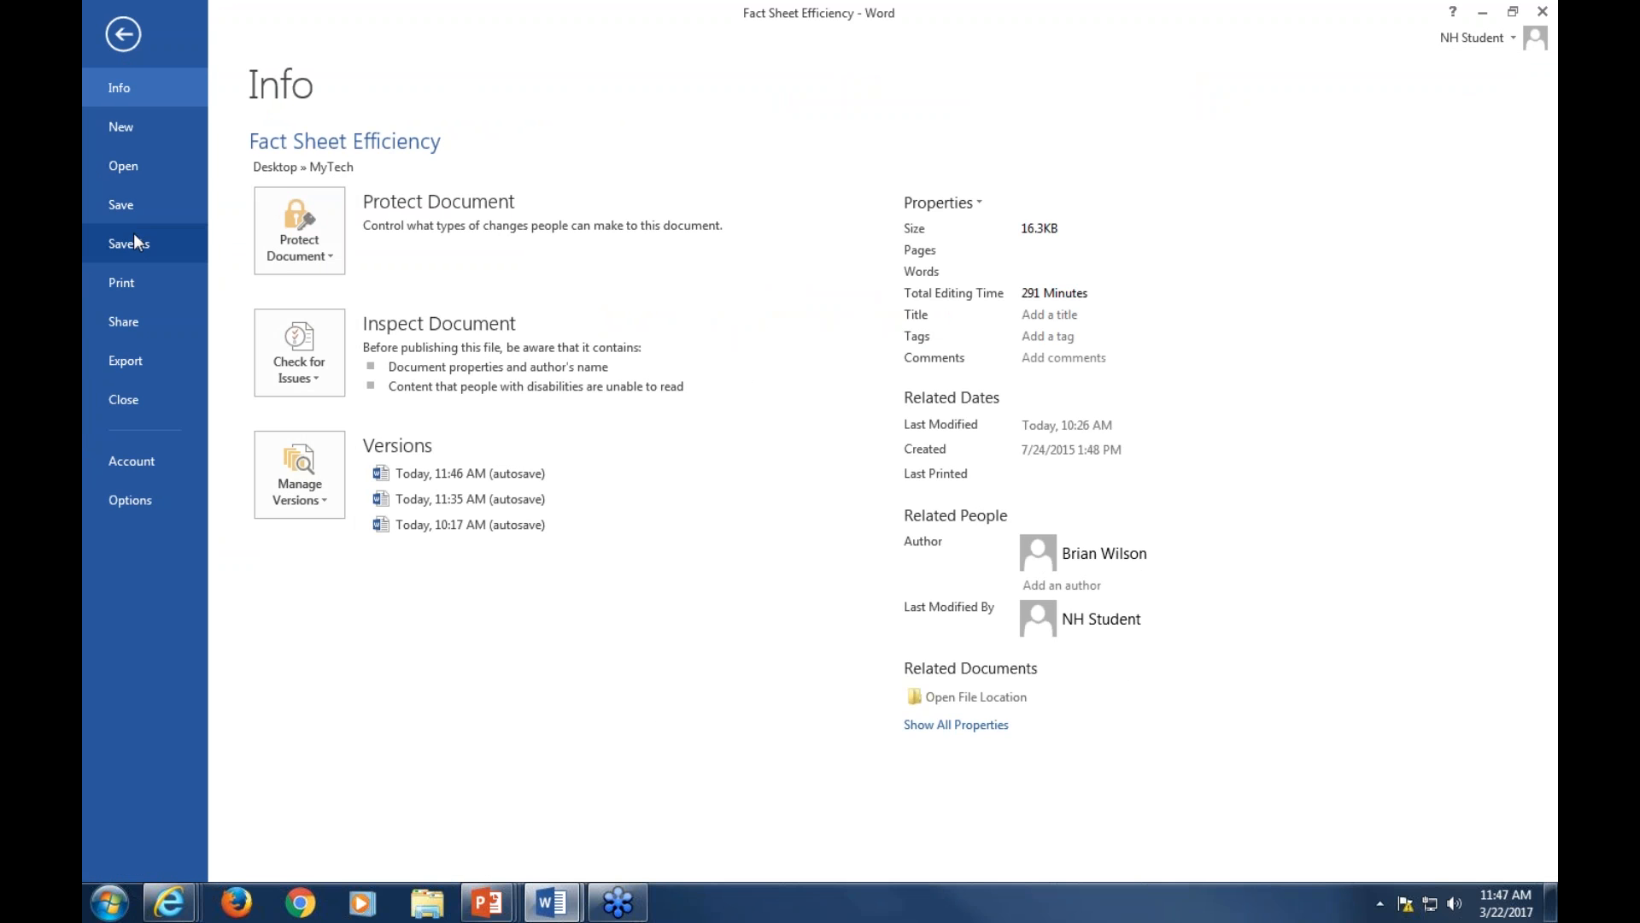
left_click(134, 246)
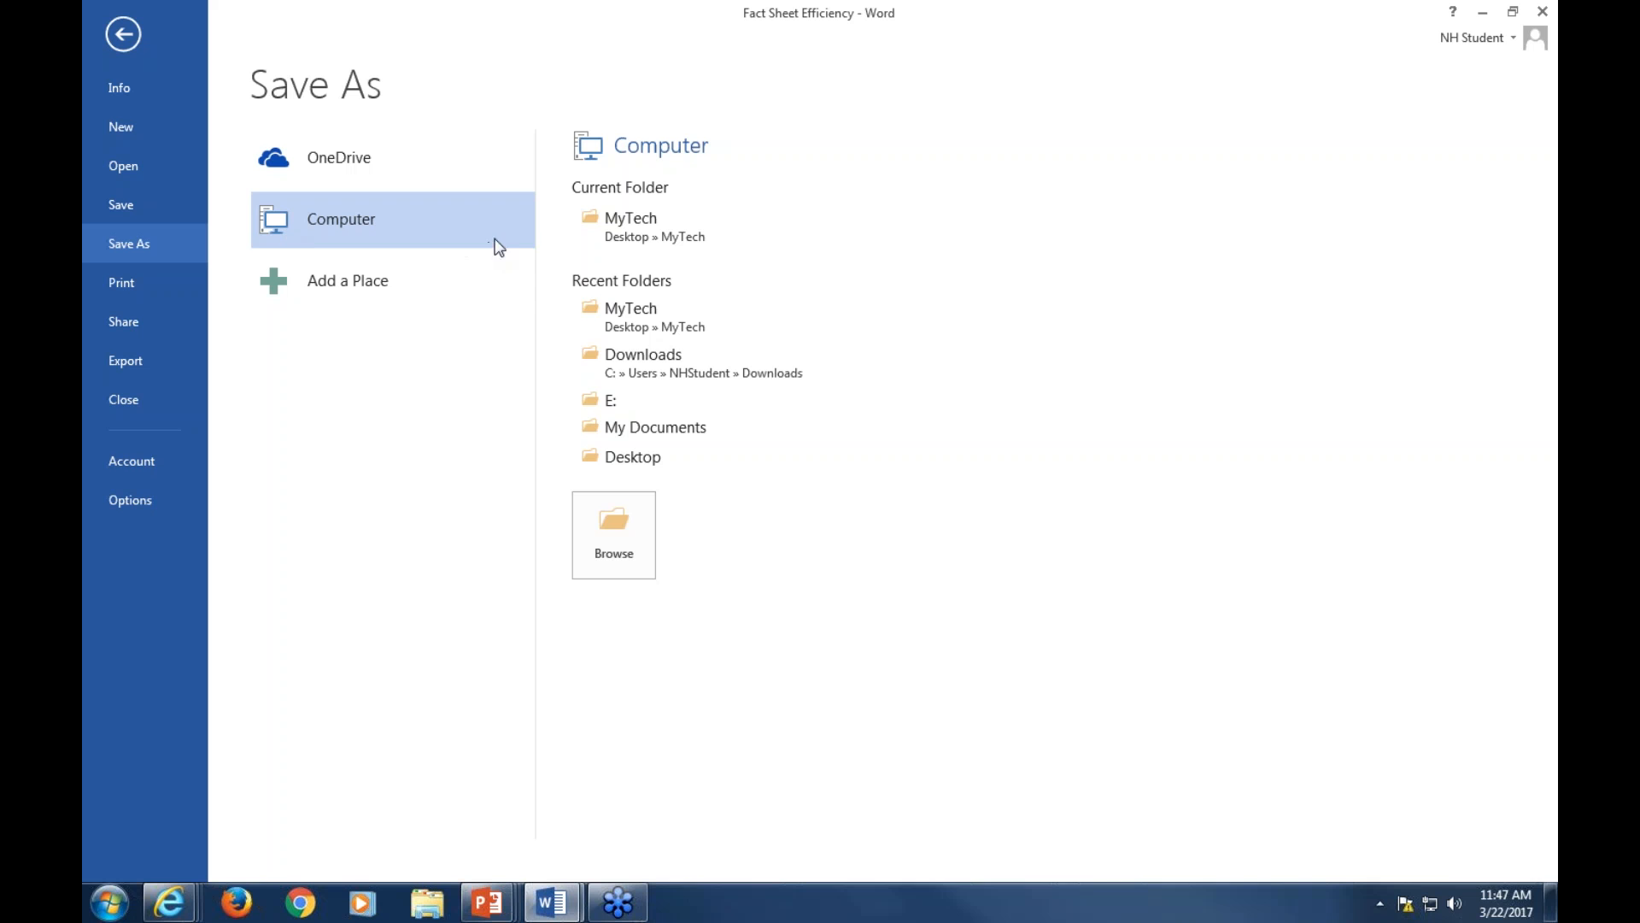
left_click(637, 239)
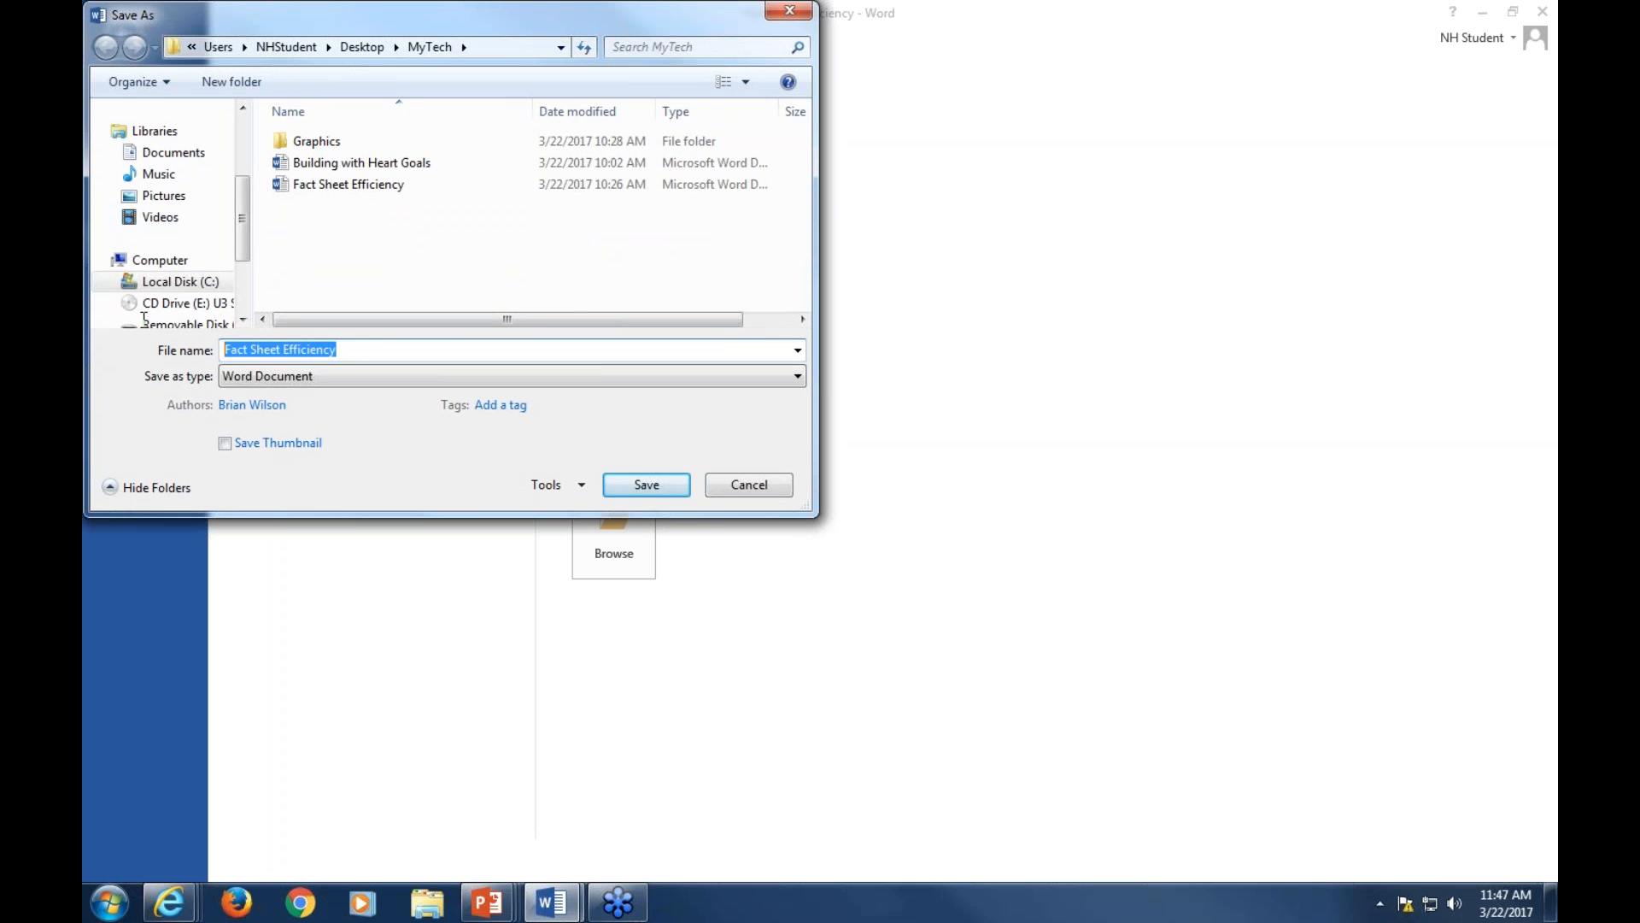
type("B")
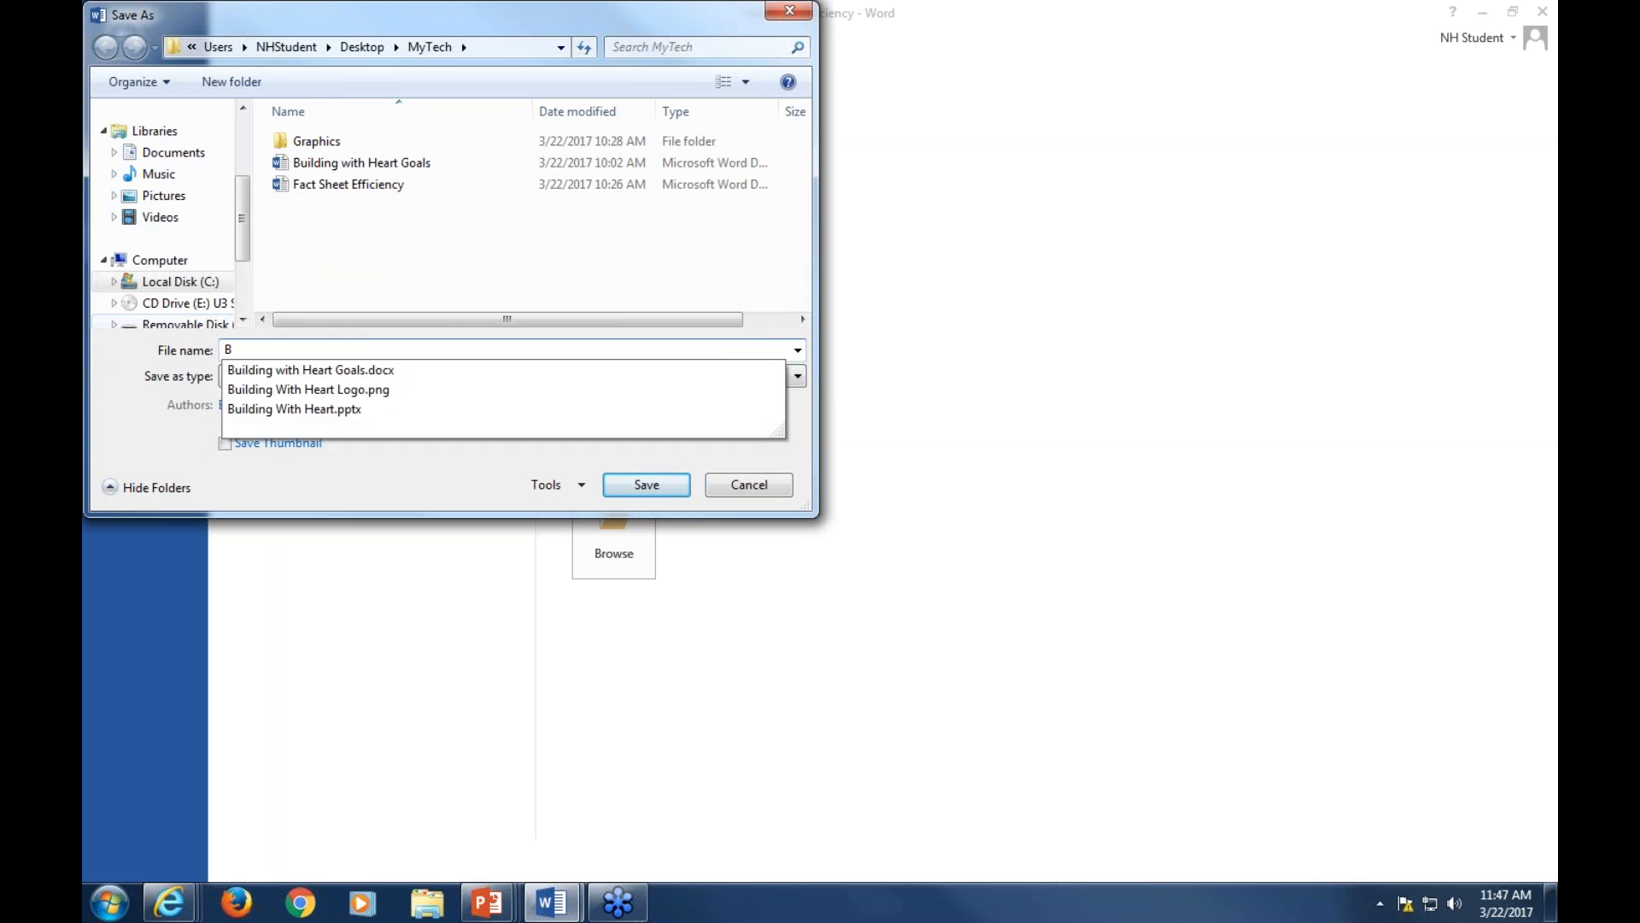
type("WH Styles")
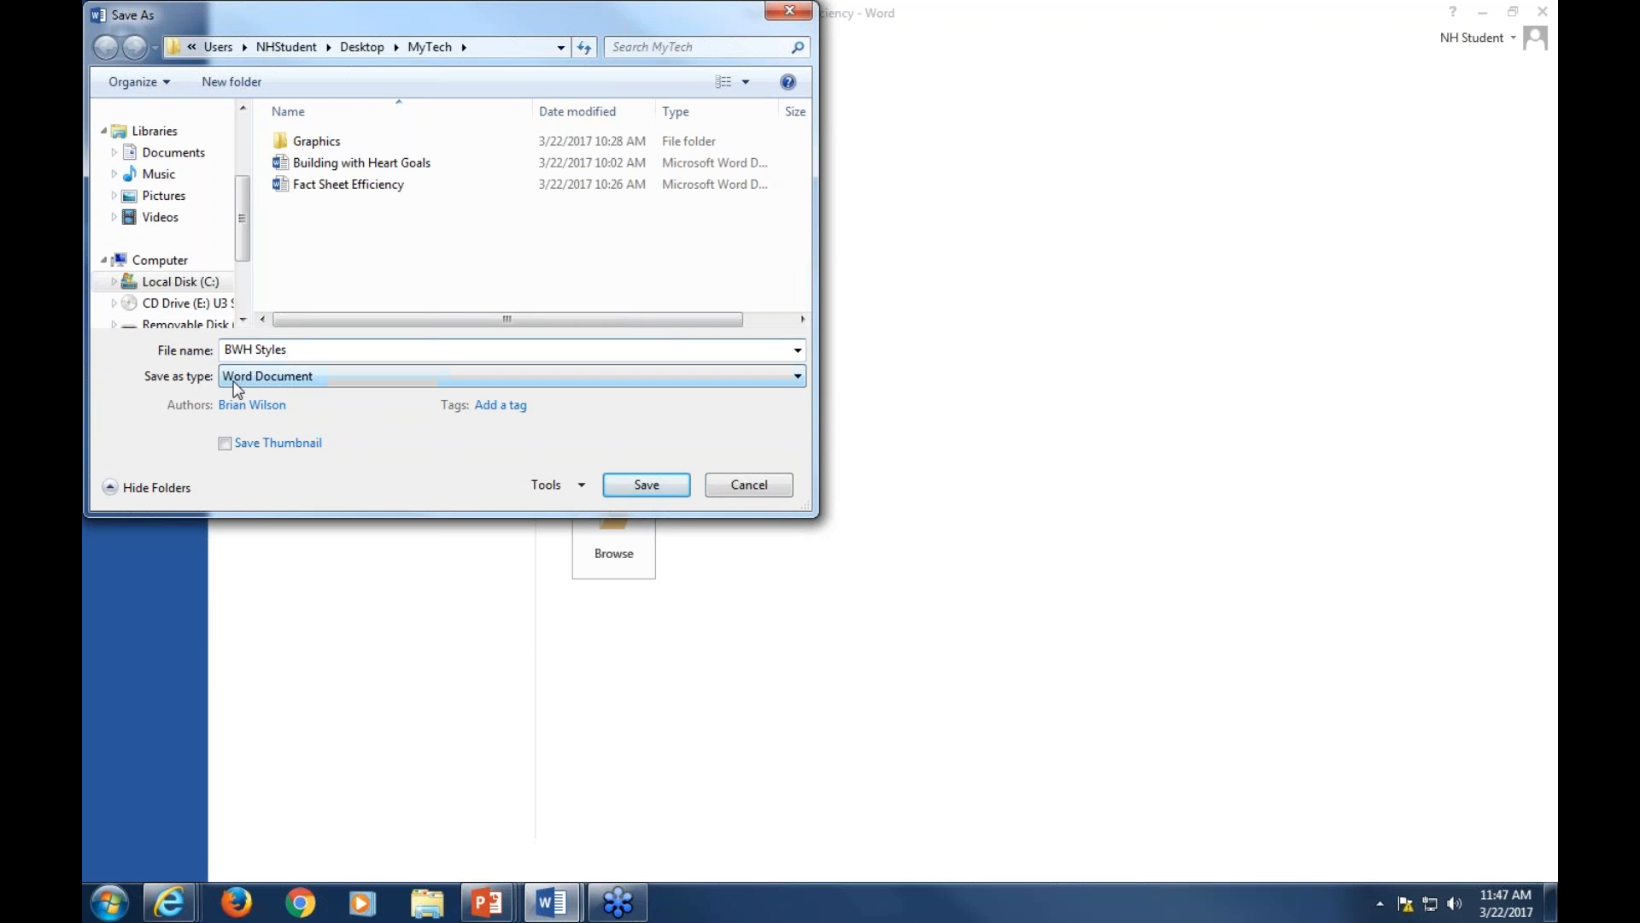
left_click(236, 380)
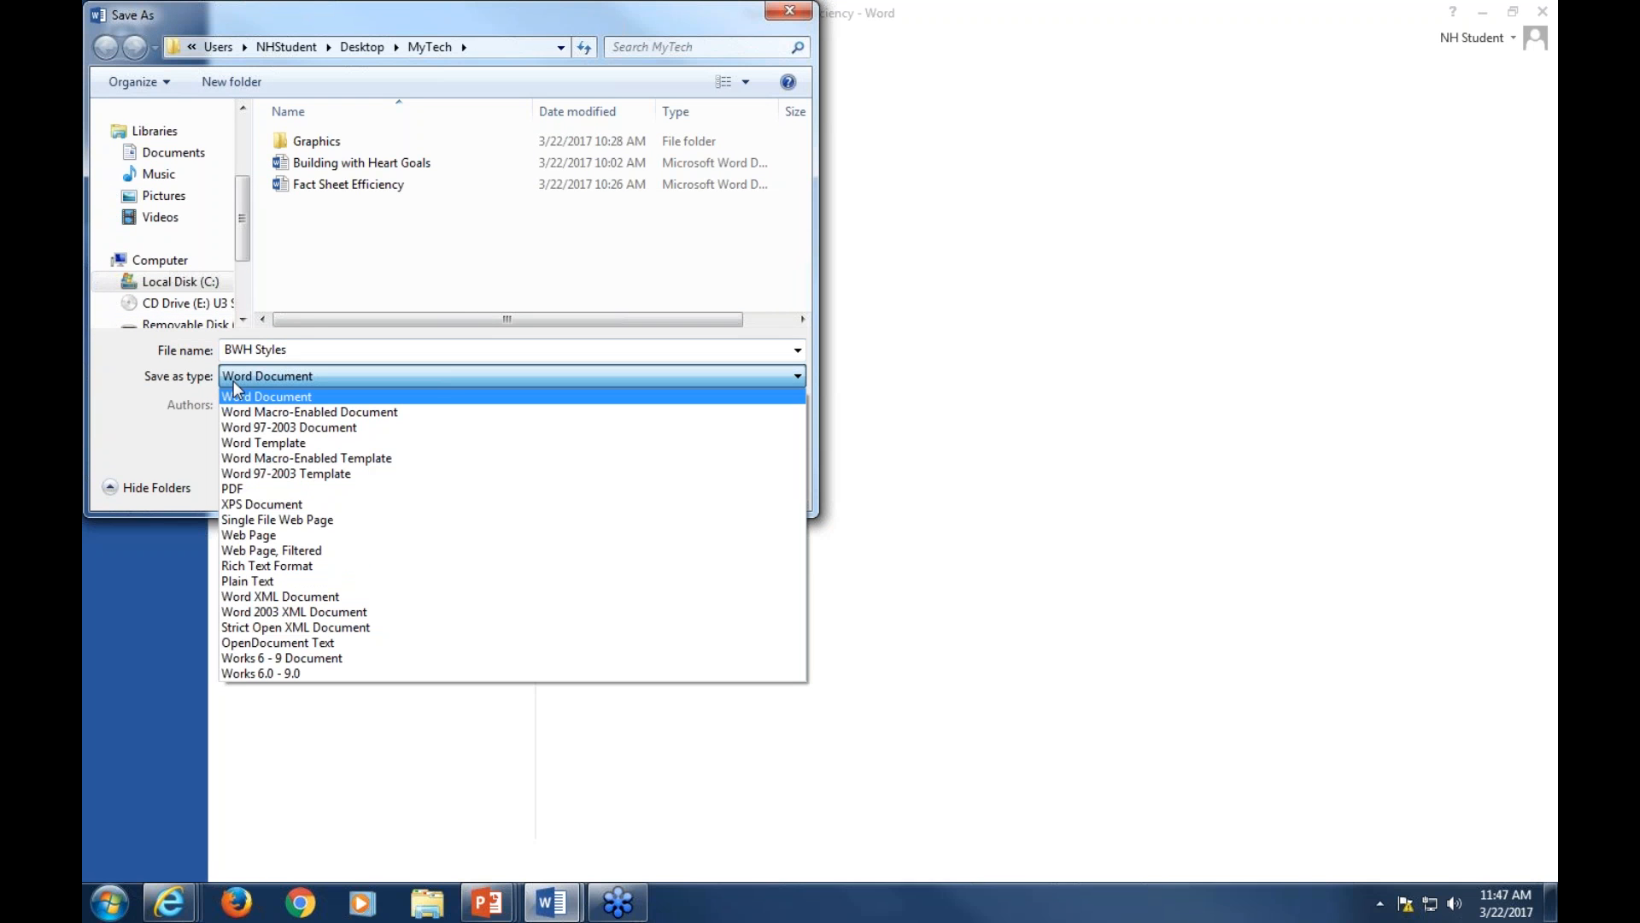
left_click(269, 444)
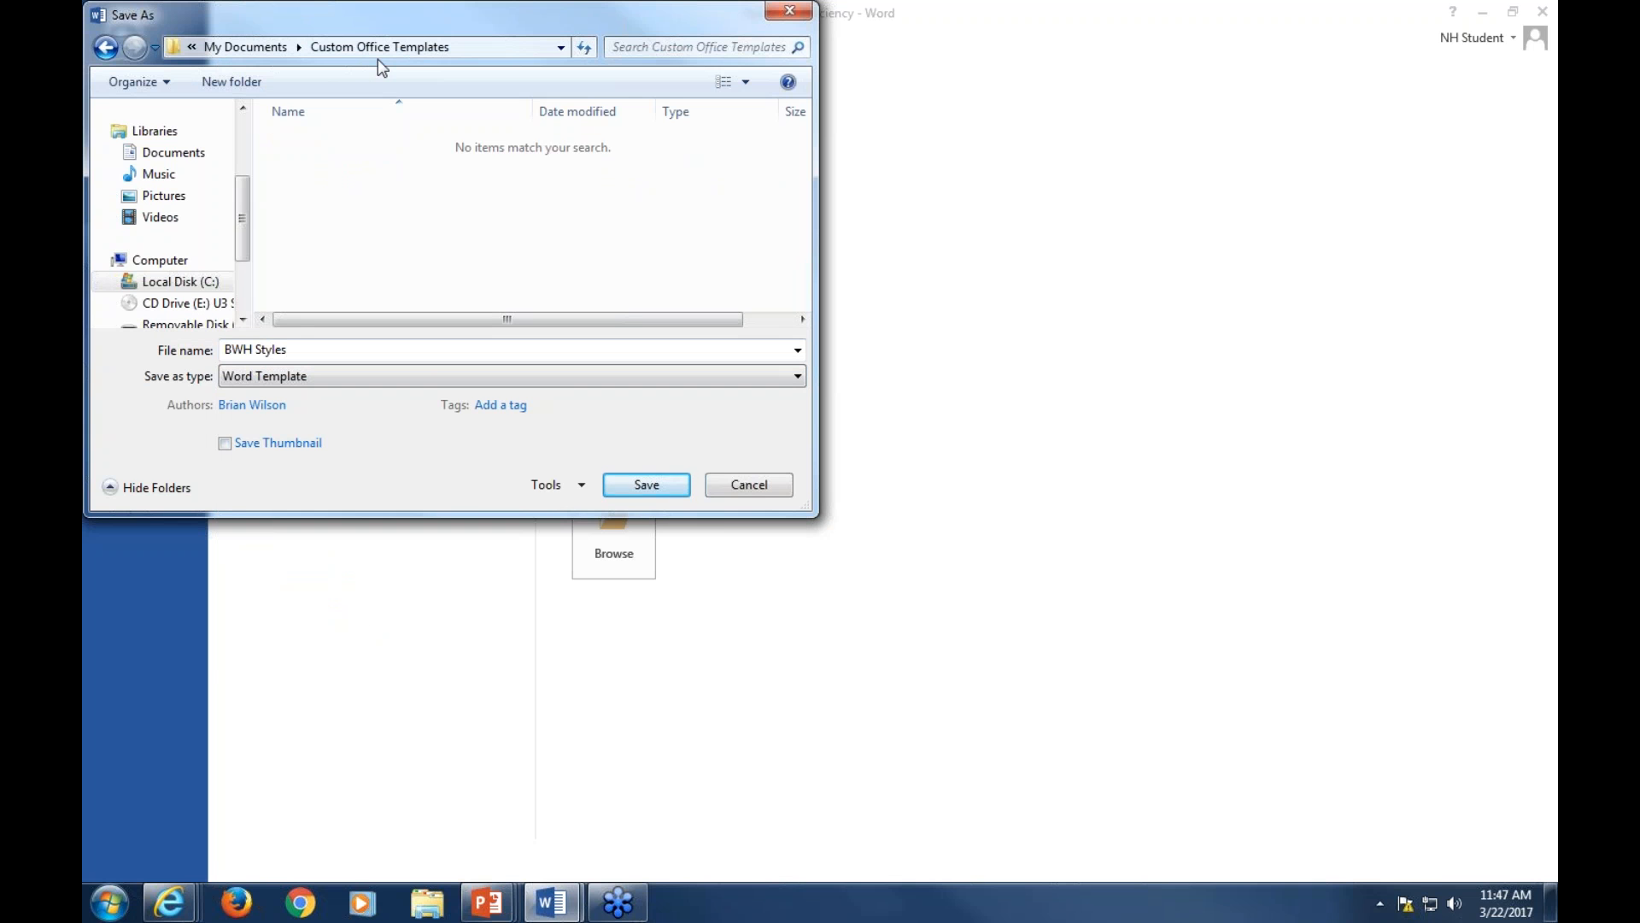
left_click(646, 485)
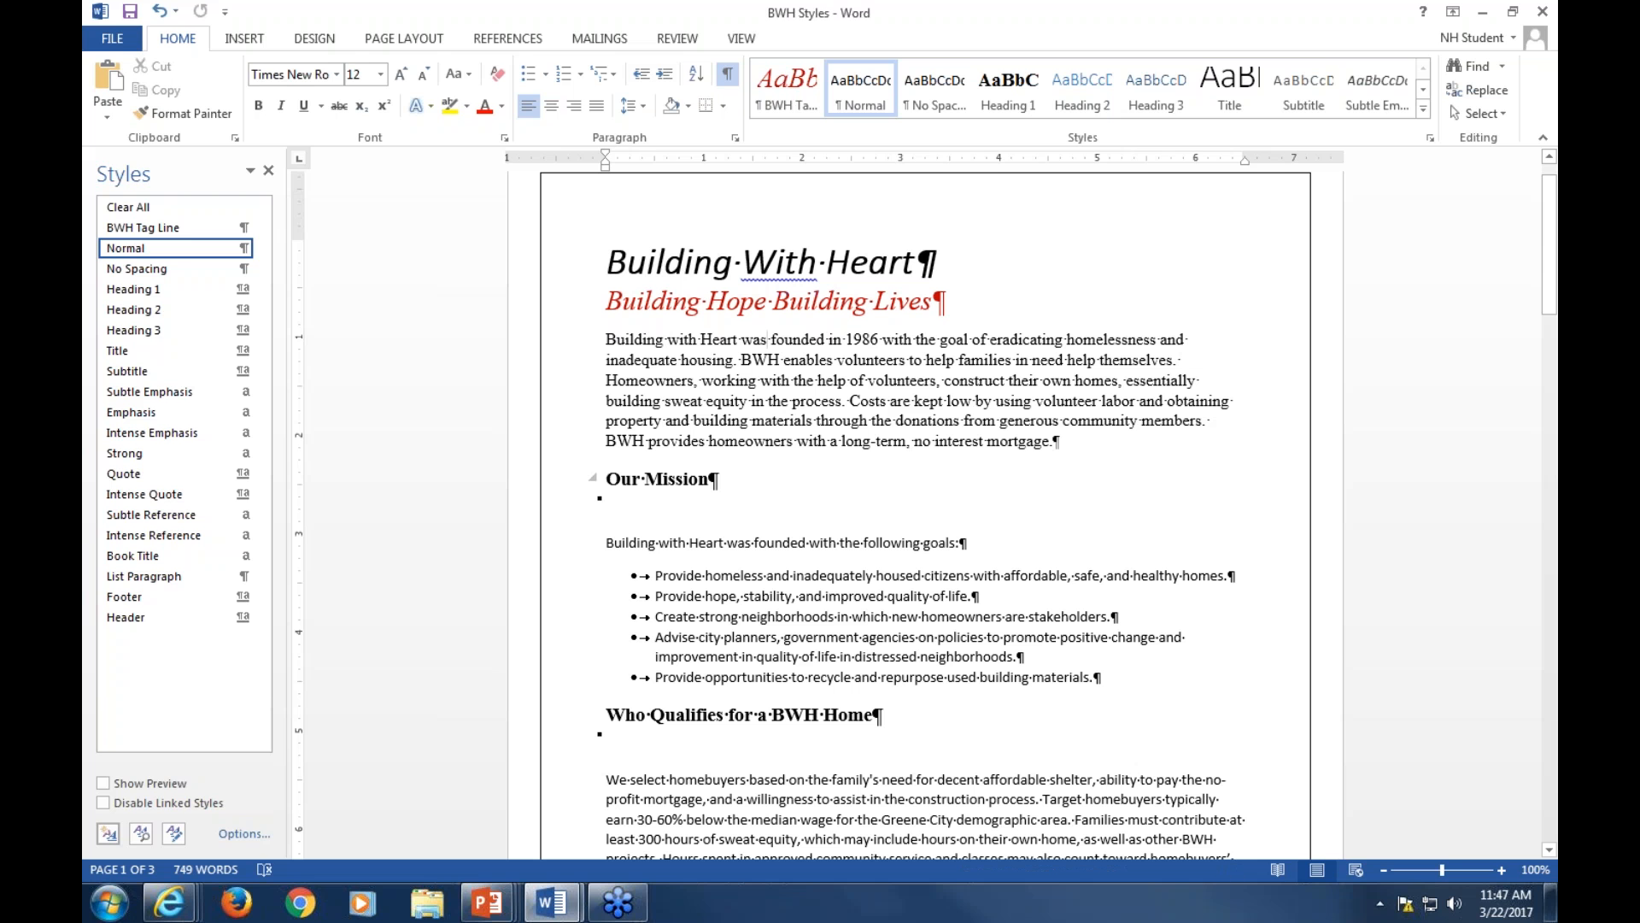
Create a new document from the BWH Styles personal template
left_click(112, 41)
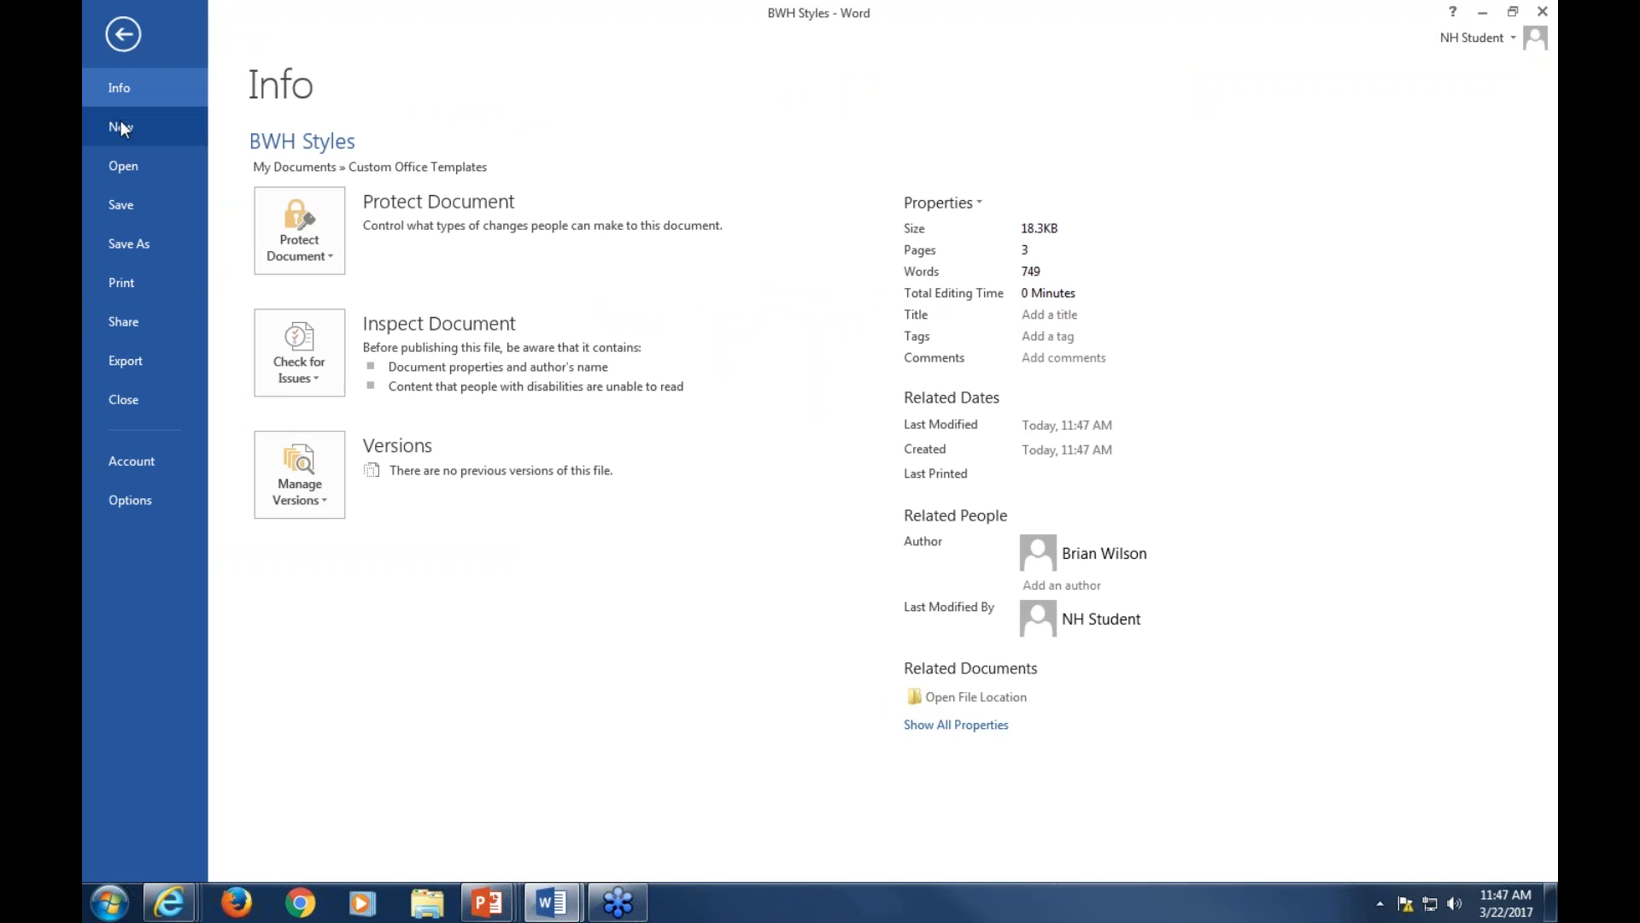
left_click(120, 127)
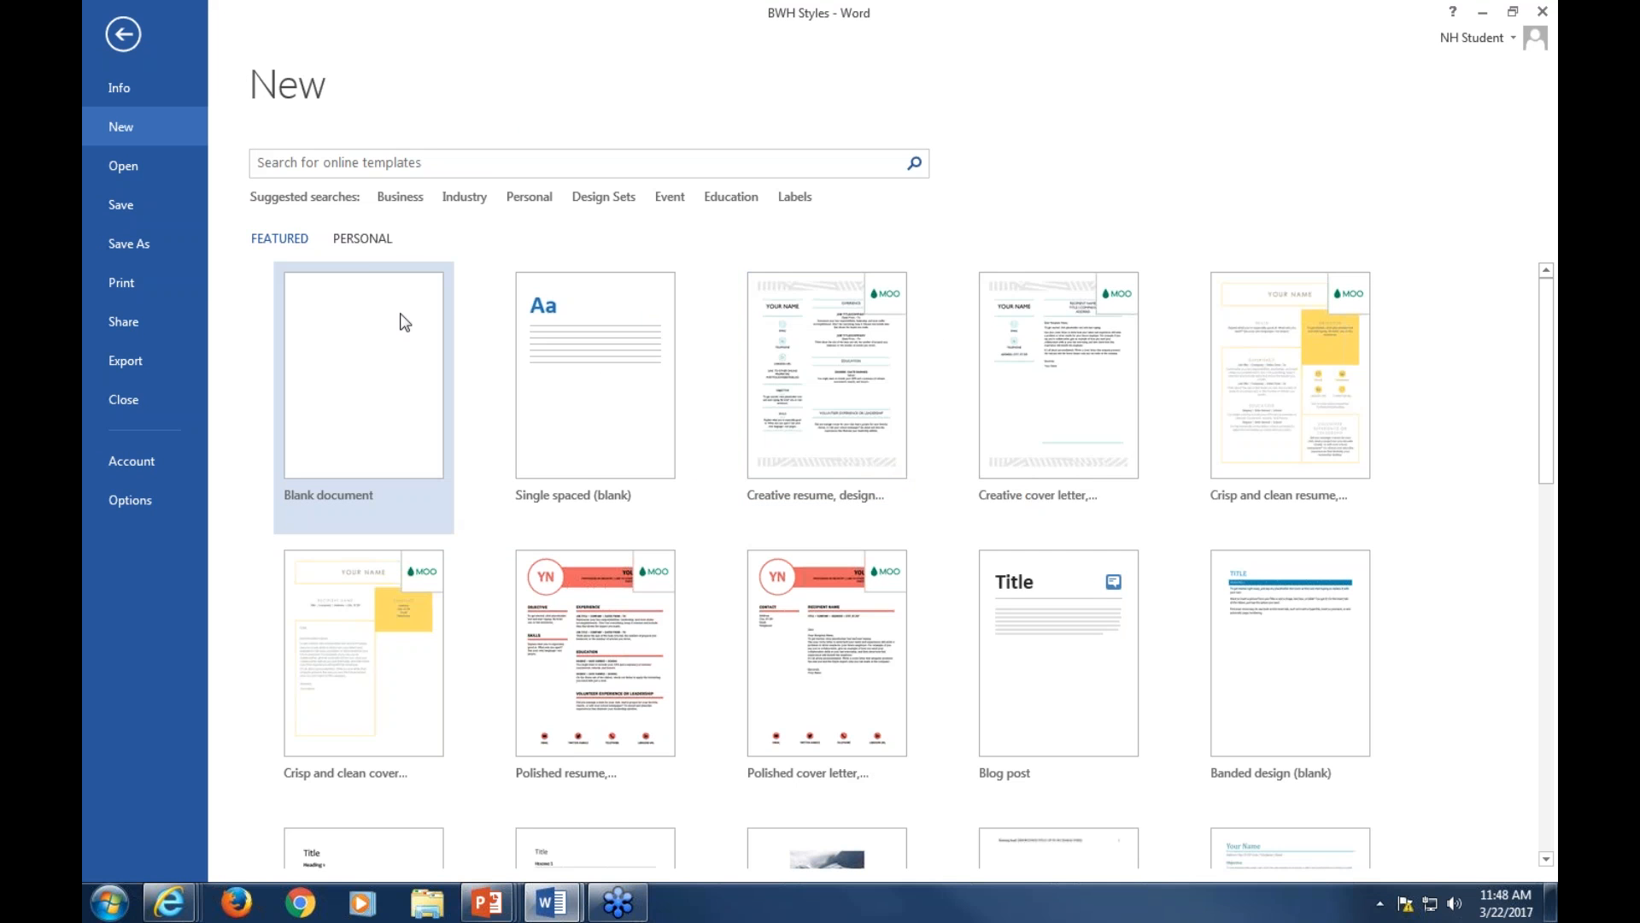
left_click(364, 240)
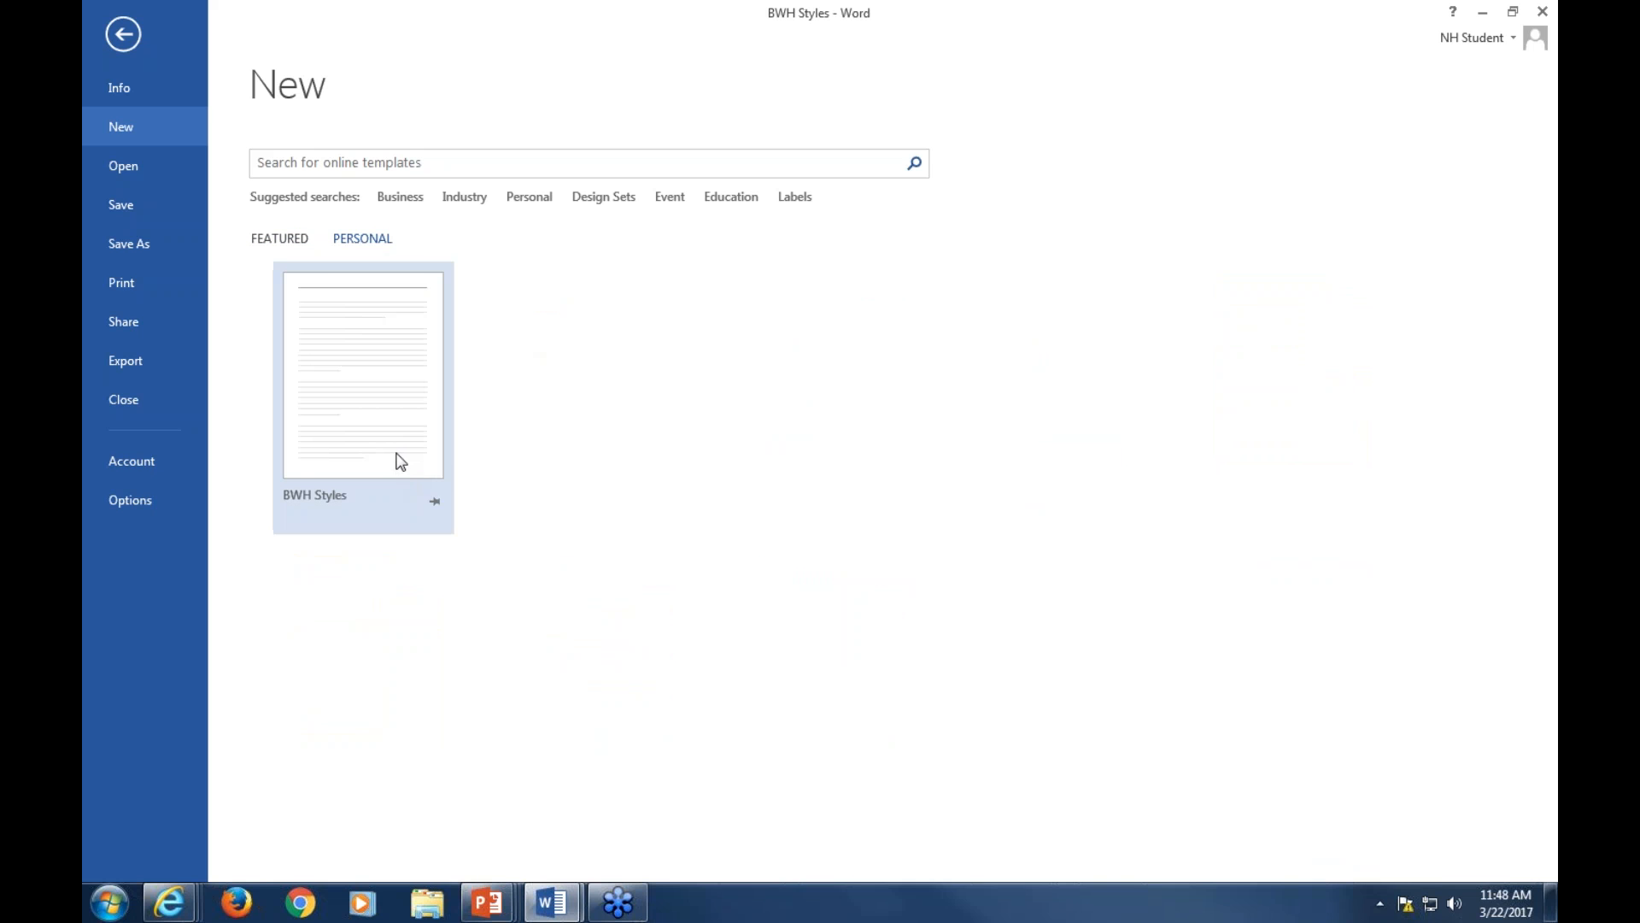
left_click(396, 457)
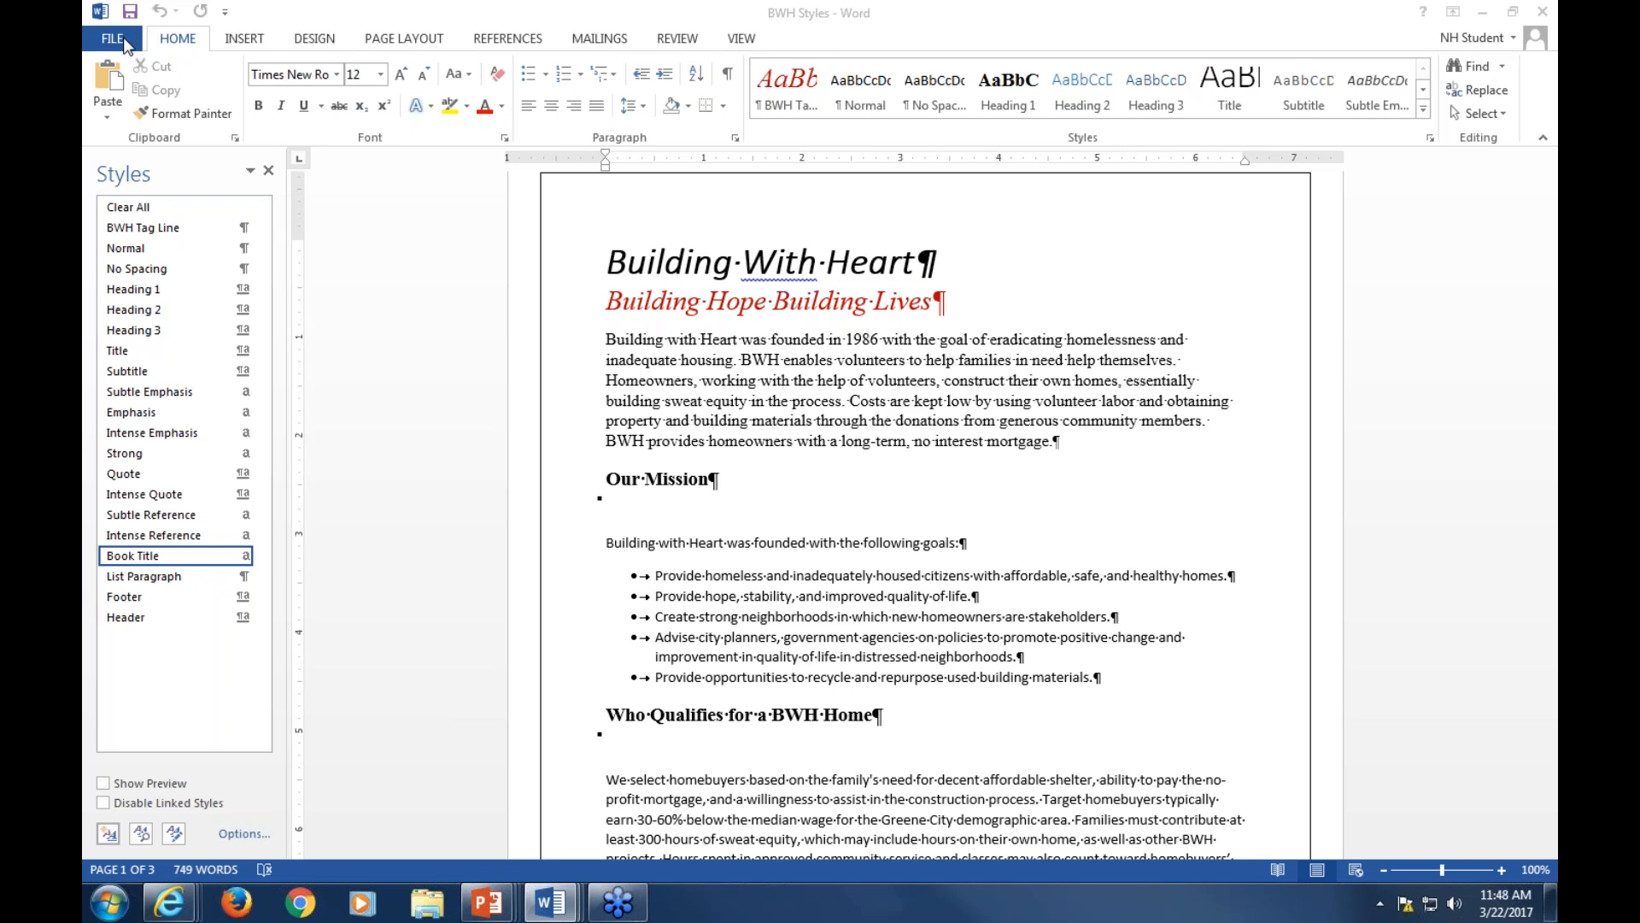
Browse the personal templates available for new documents and return to the document
left_click(114, 39)
left_click(121, 128)
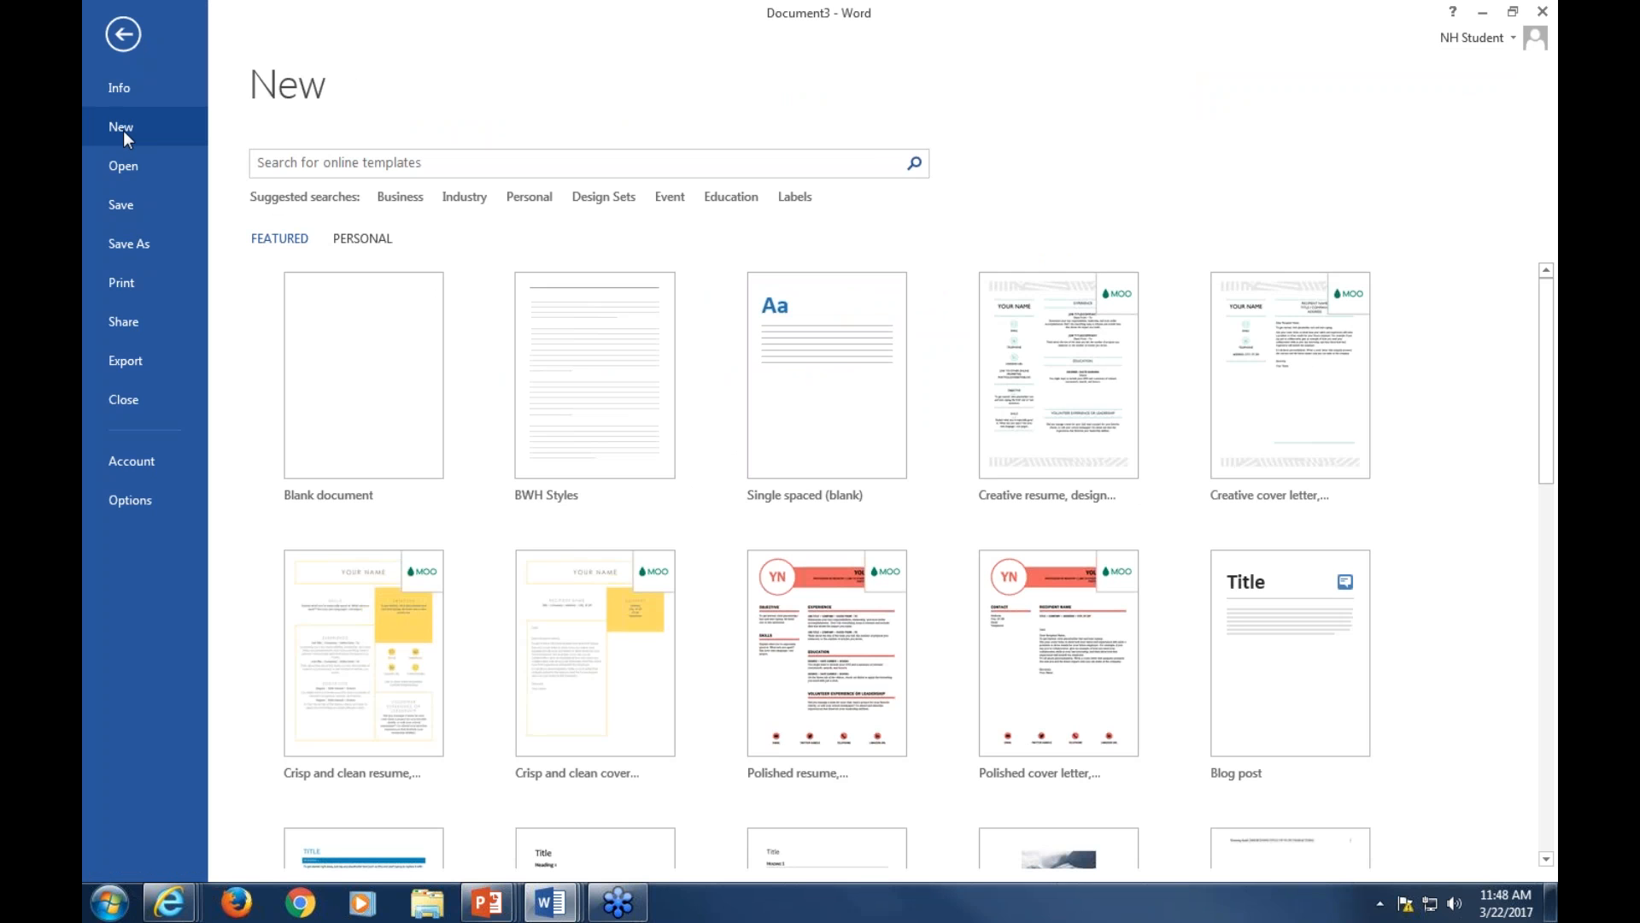
left_click(376, 242)
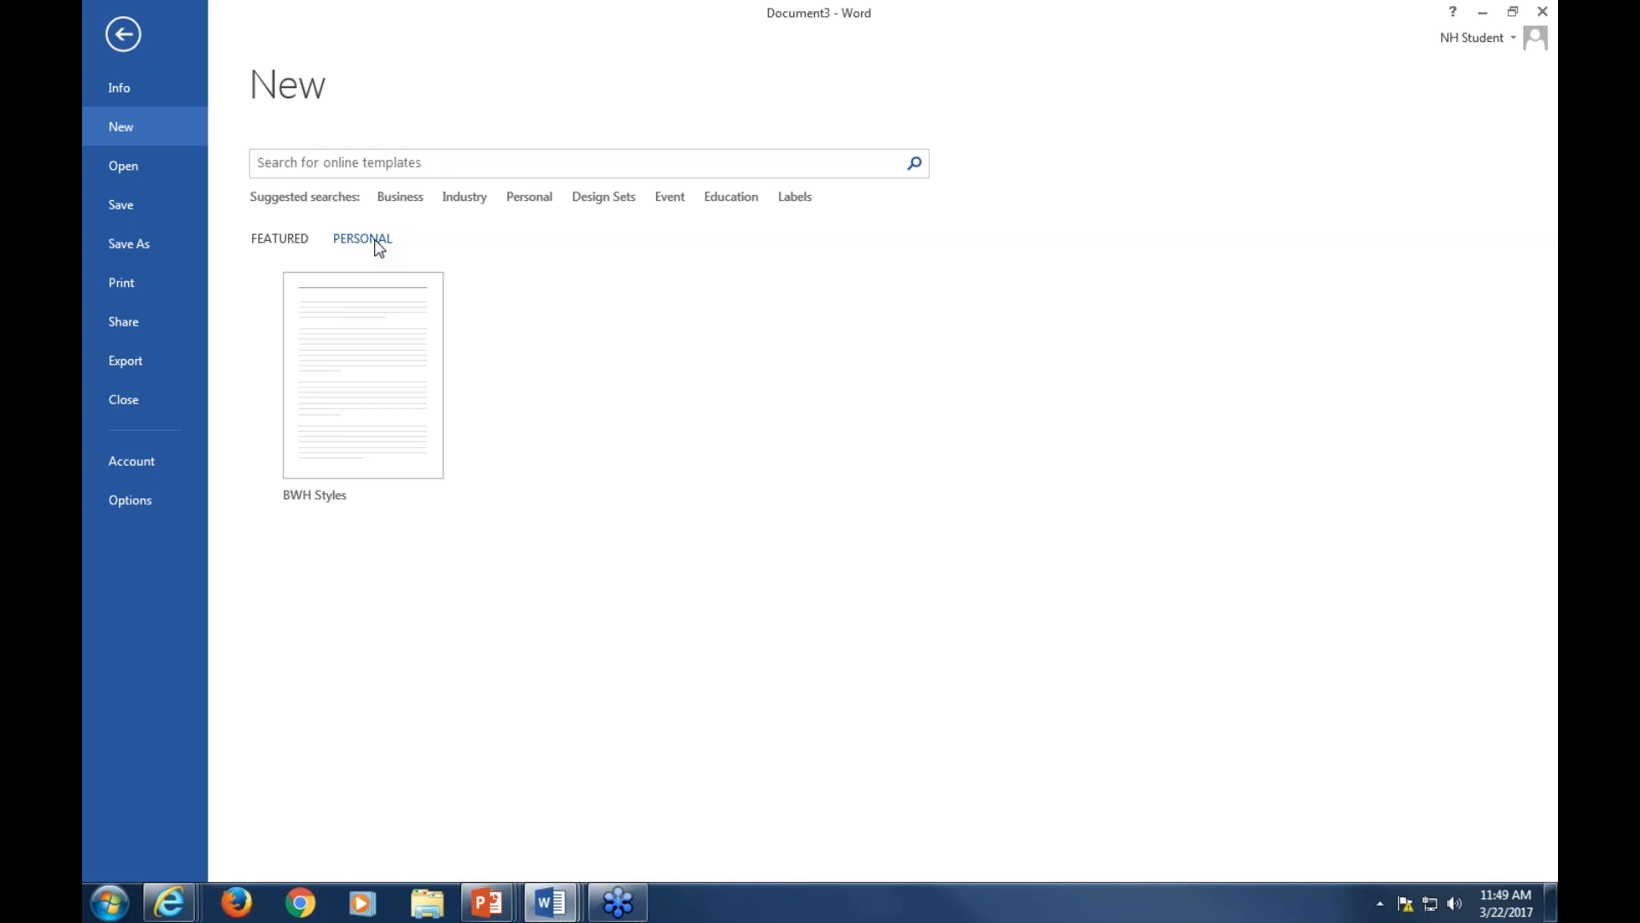
left_click(122, 38)
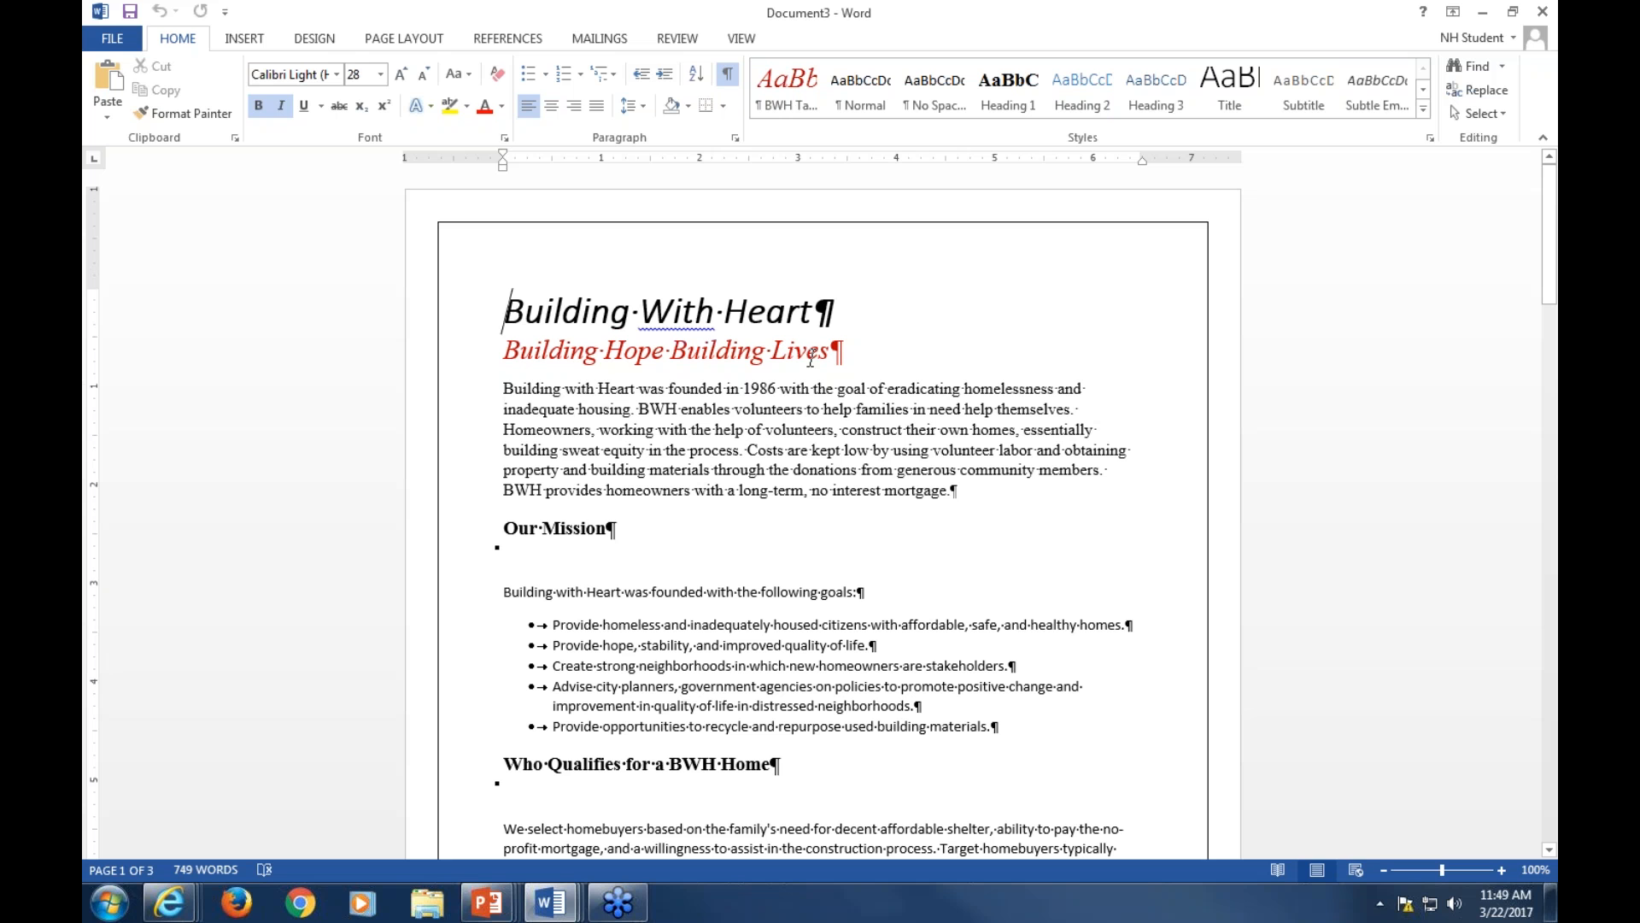
Apply the BWH Tag Line style to the Building With Heart title in the new document
left_click(779, 106)
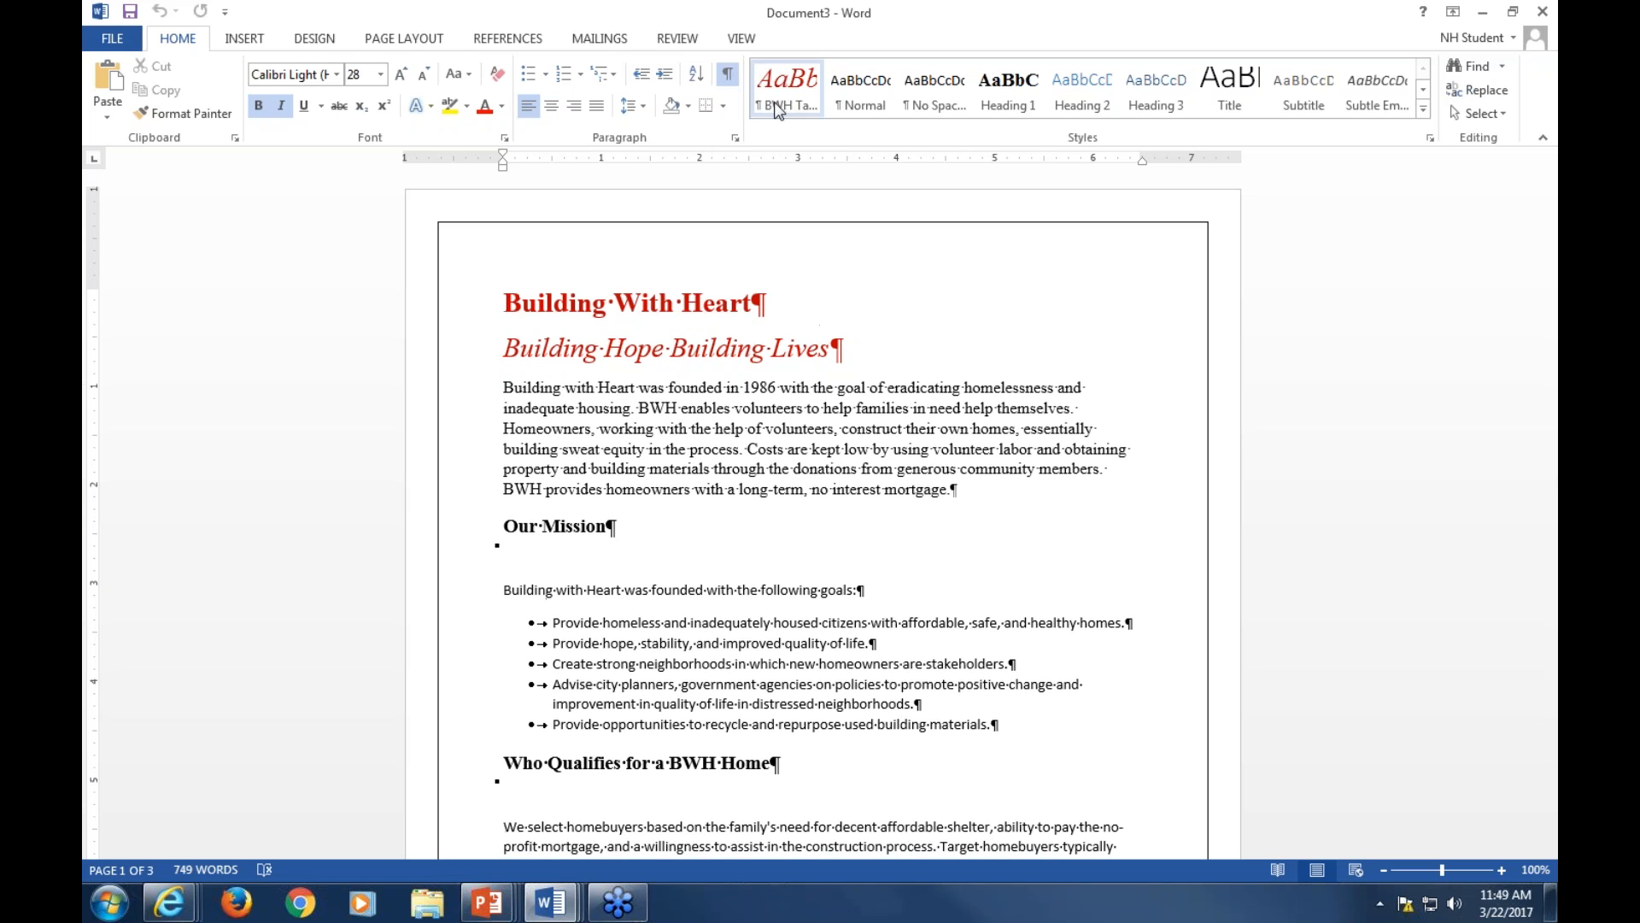